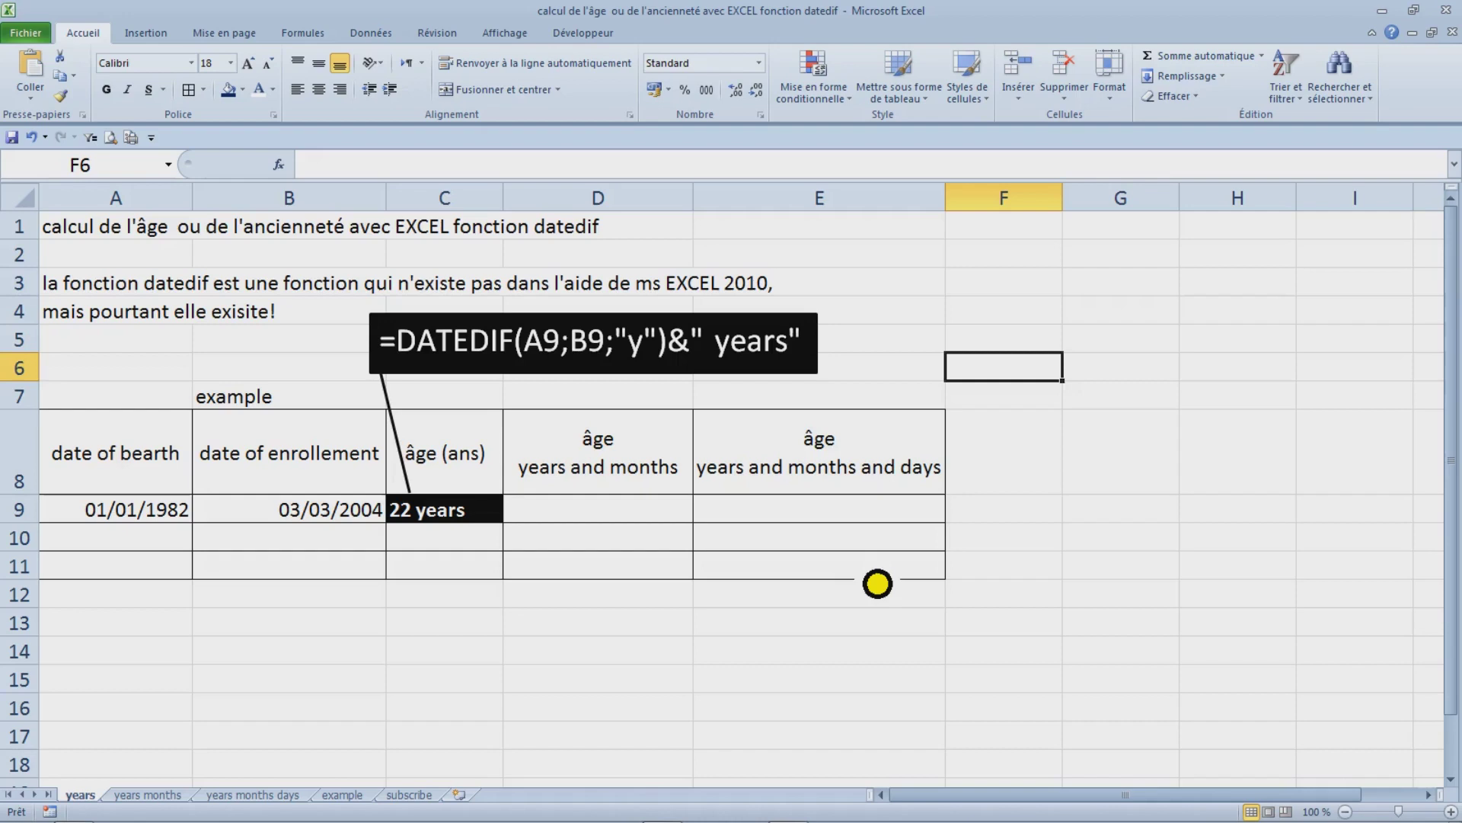
- Zoom the sheet to 120% and review the title and the DATEDIF note in A3
left_click(963, 466)
left_click(659, 476)
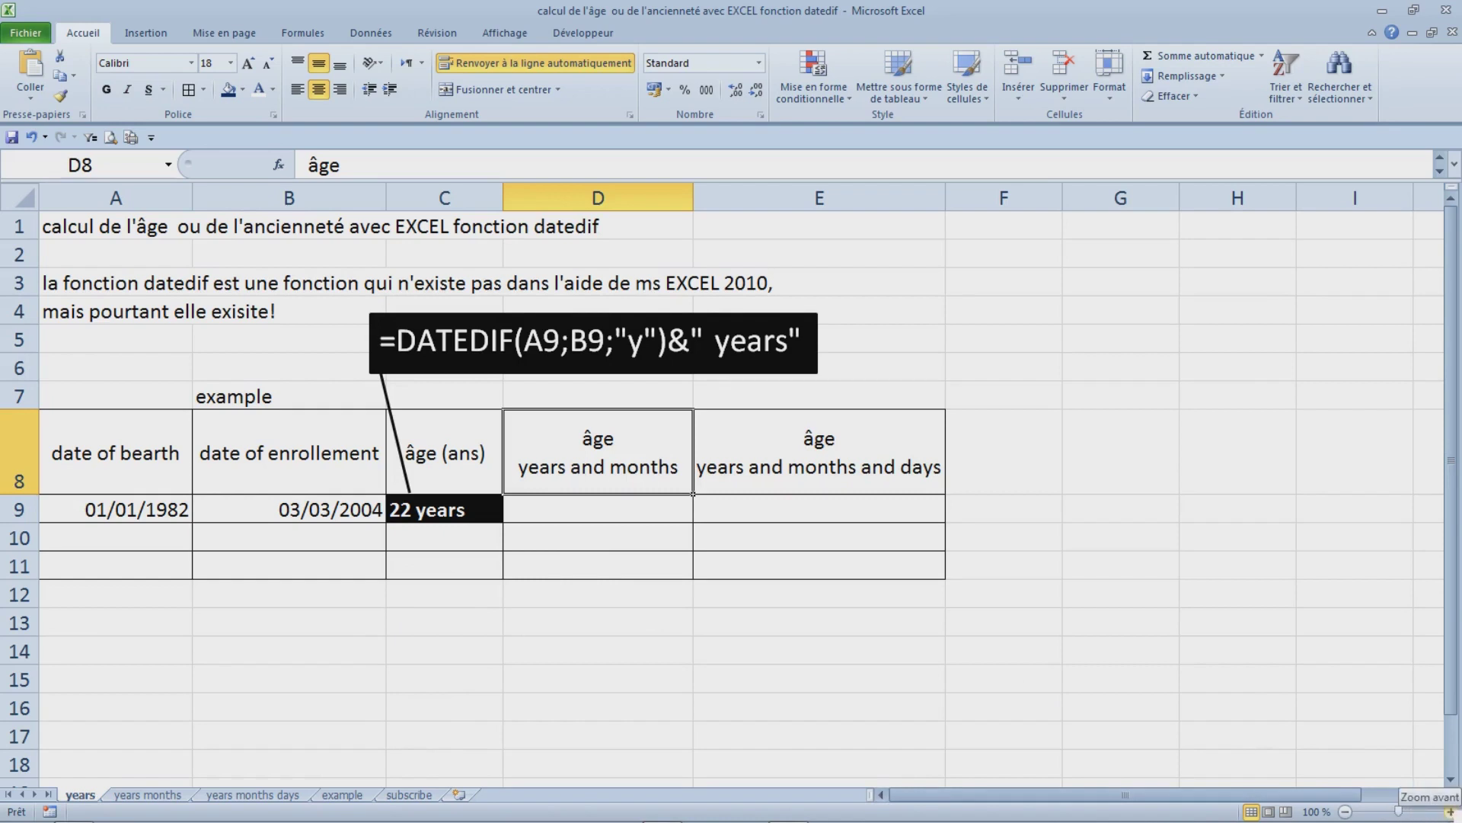
left_click(1449, 811)
left_click(1450, 811)
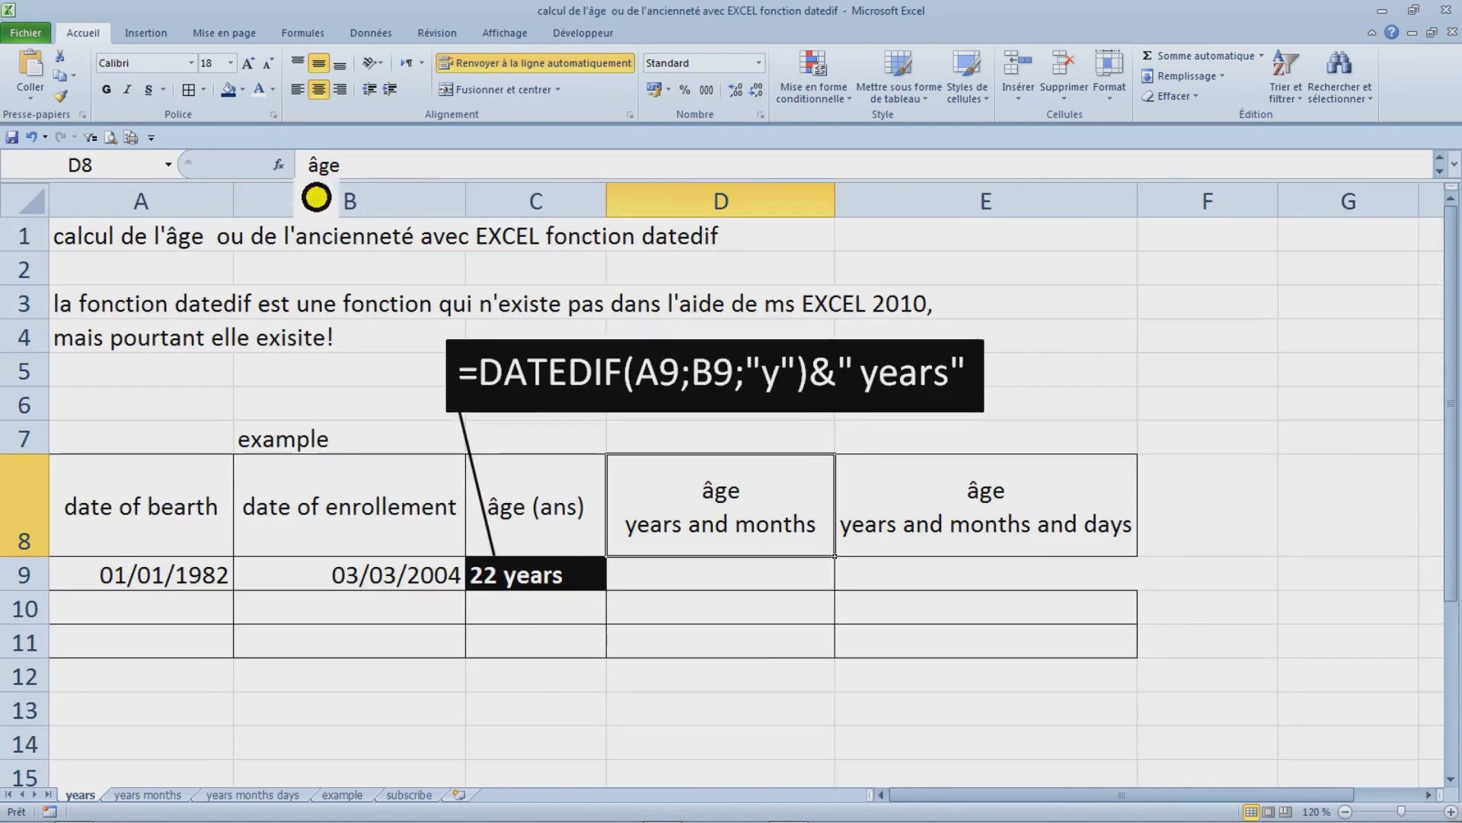
key("ctrl+Home")
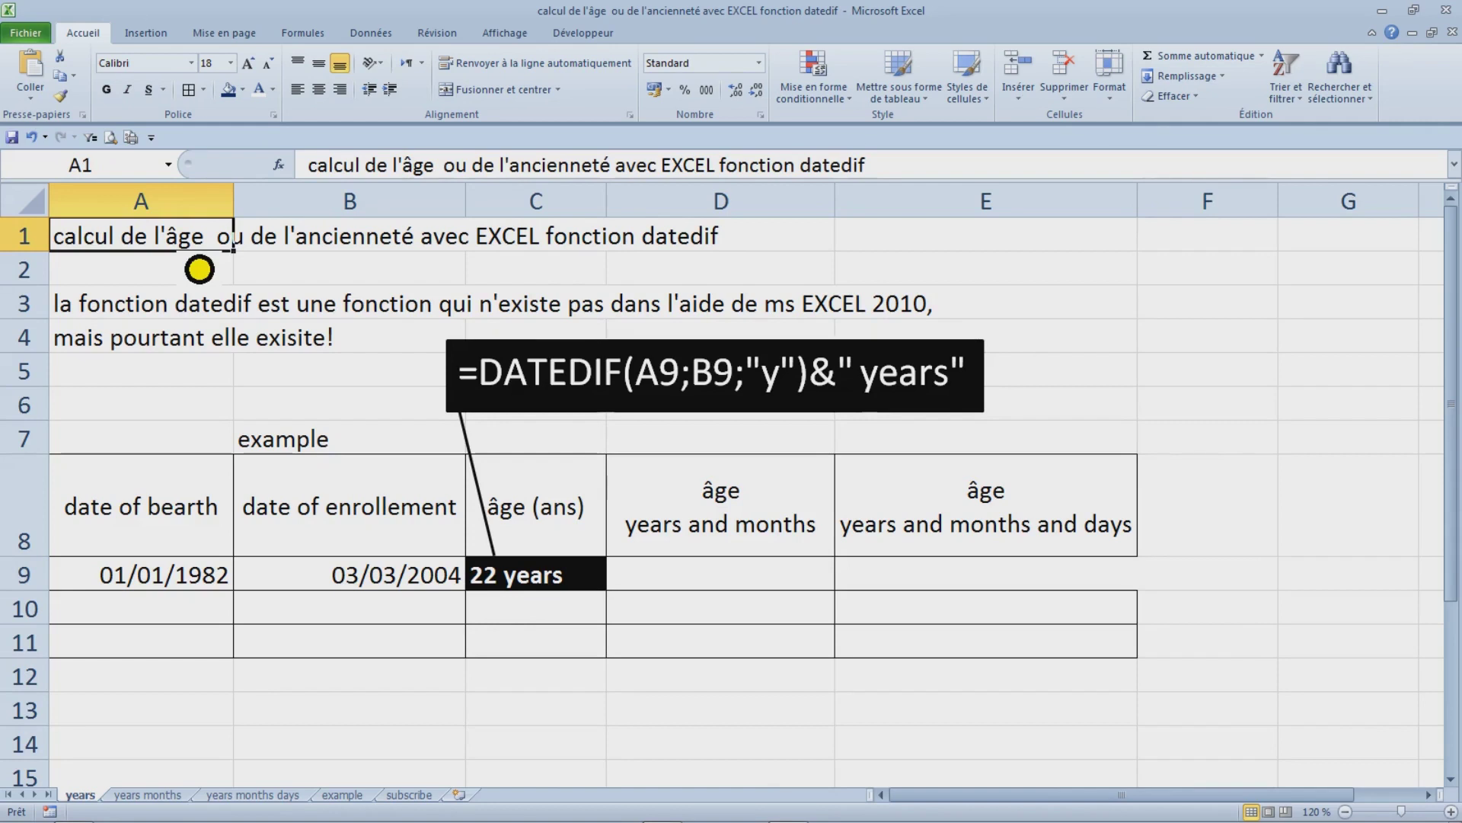
left_click_drag(199, 236, 734, 245)
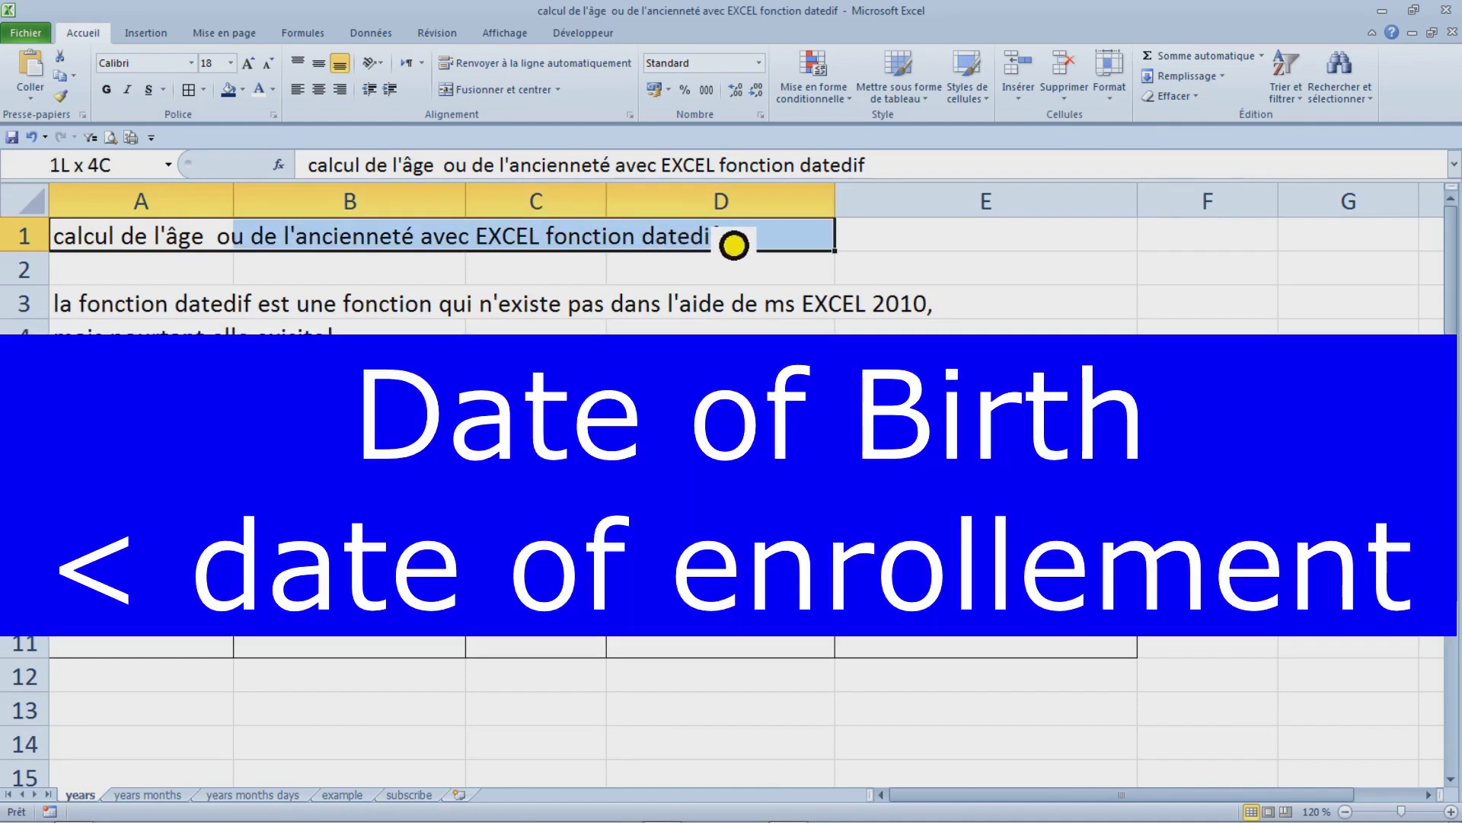
left_click(465, 305)
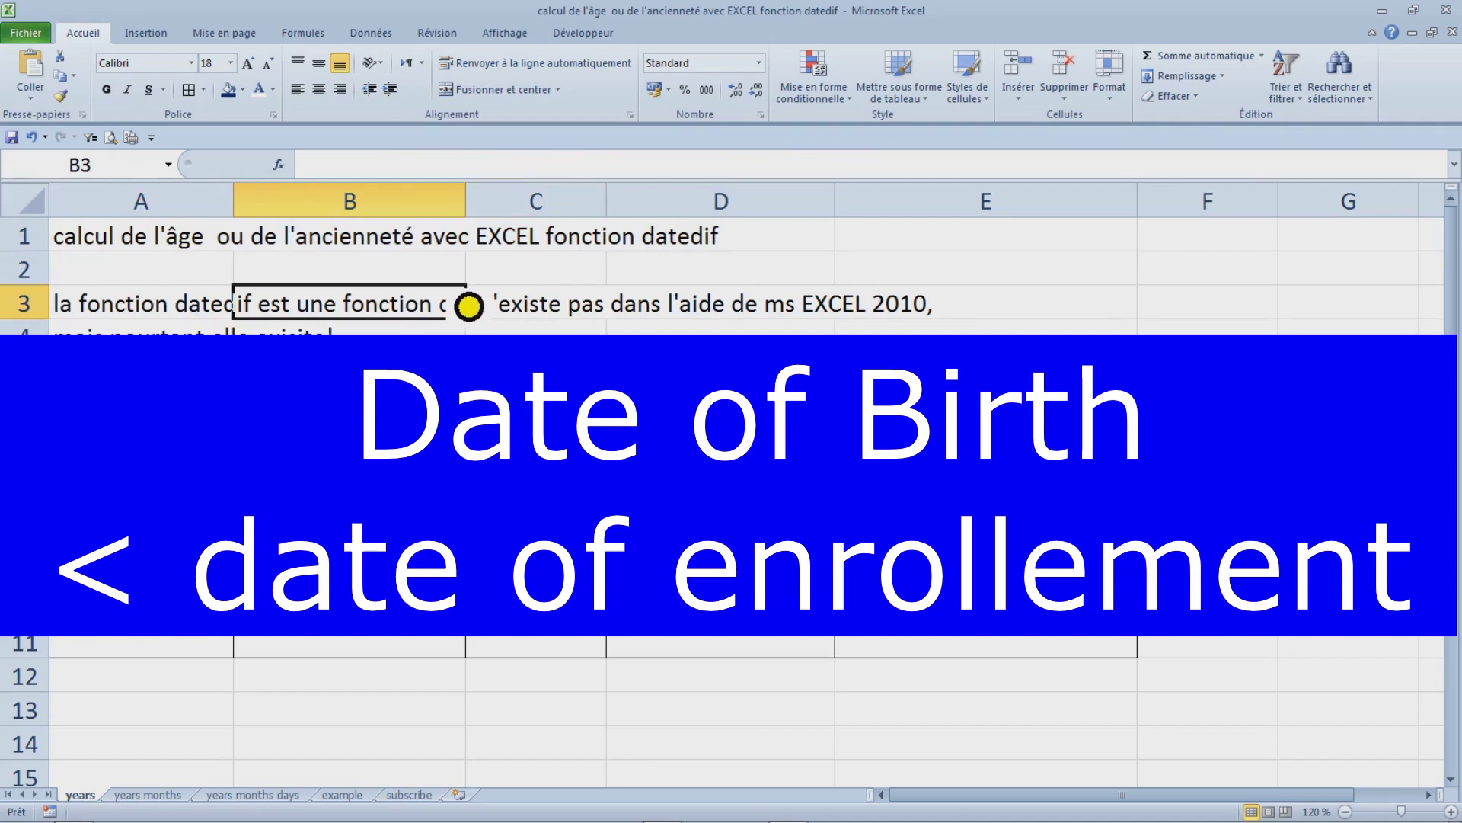
left_click(513, 247)
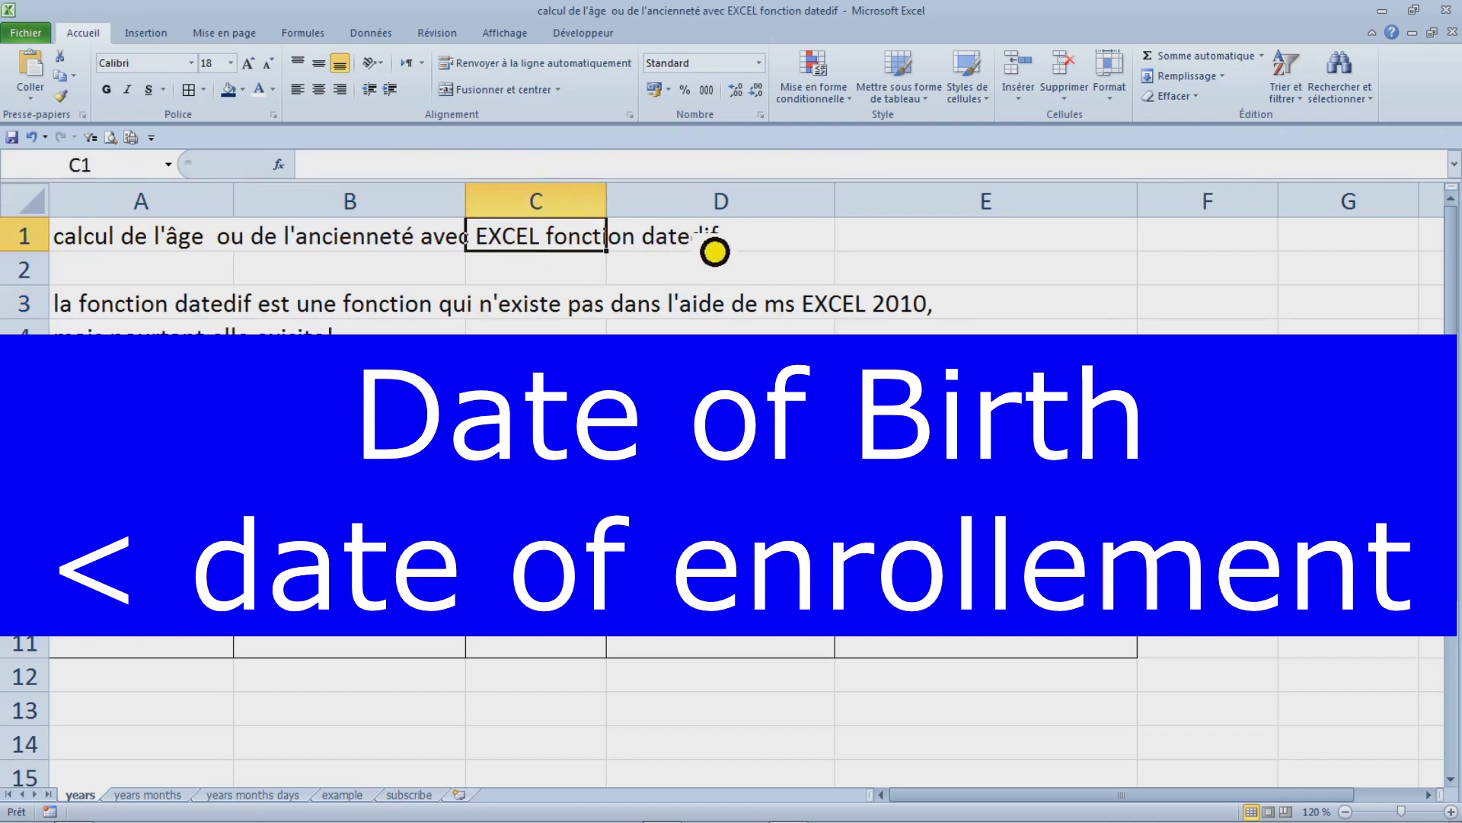
left_click(156, 316)
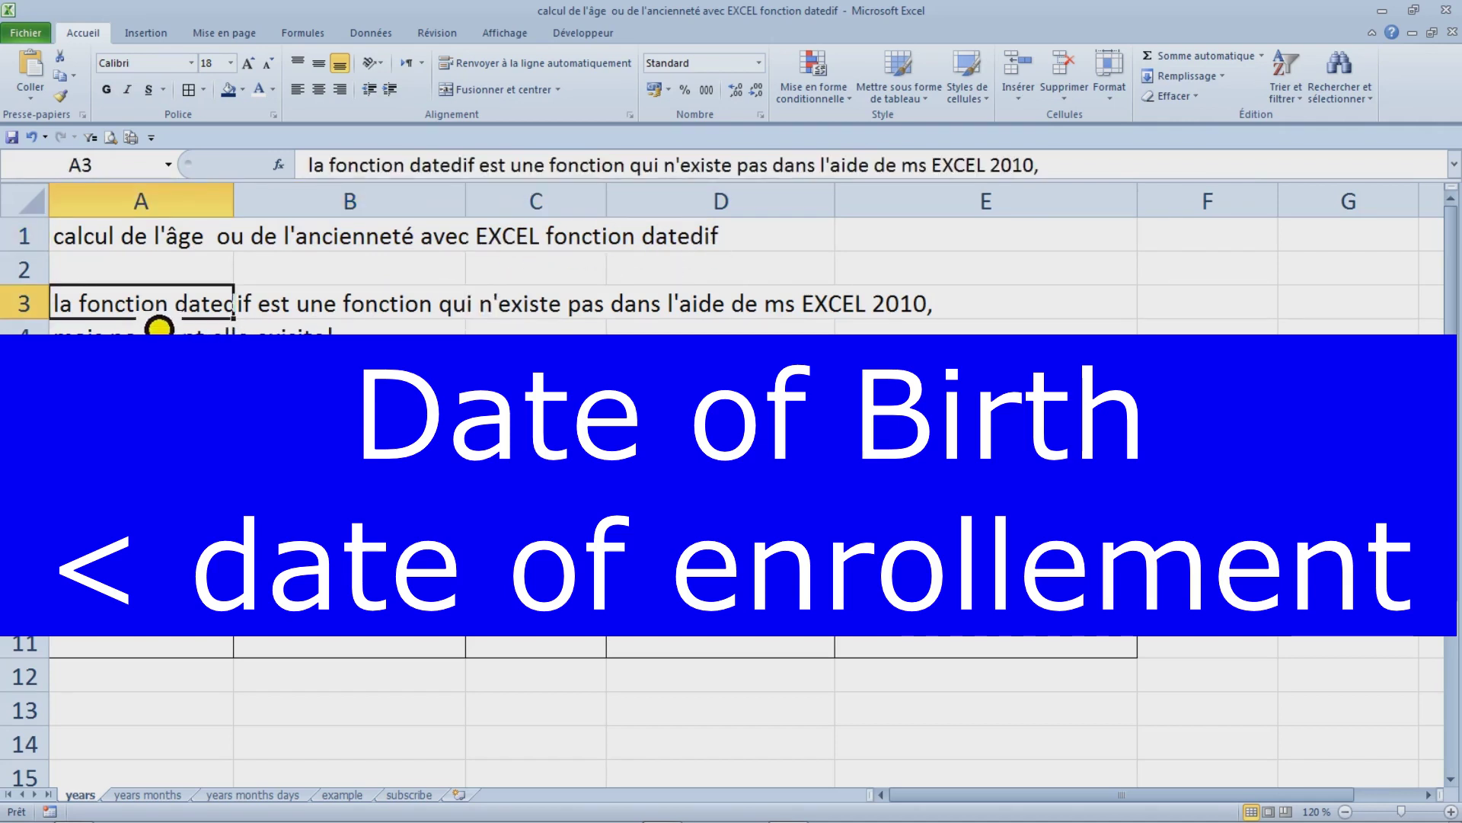
double_click(168, 305)
left_click_drag(169, 305, 278, 310)
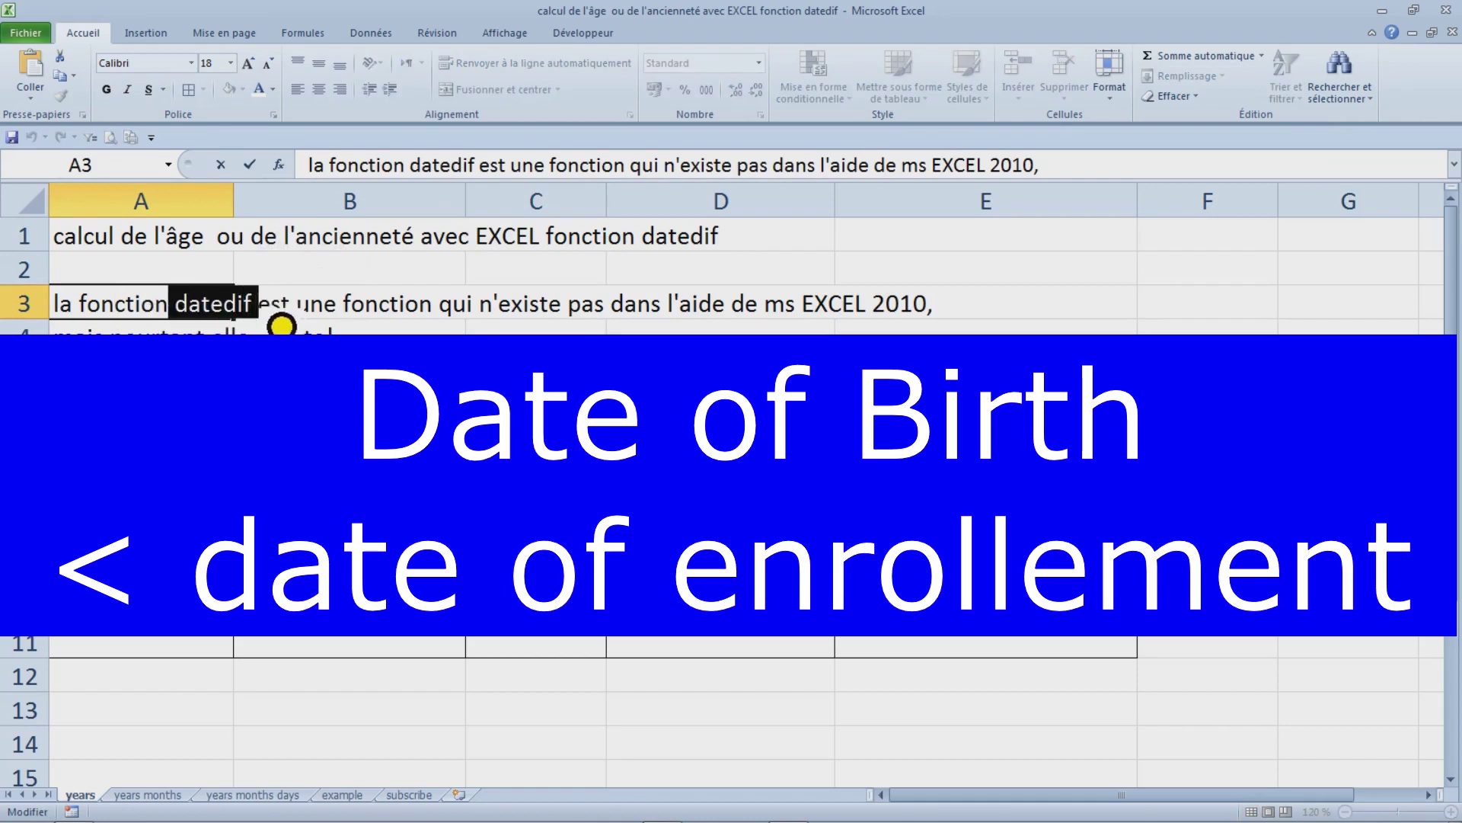
left_click(304, 369)
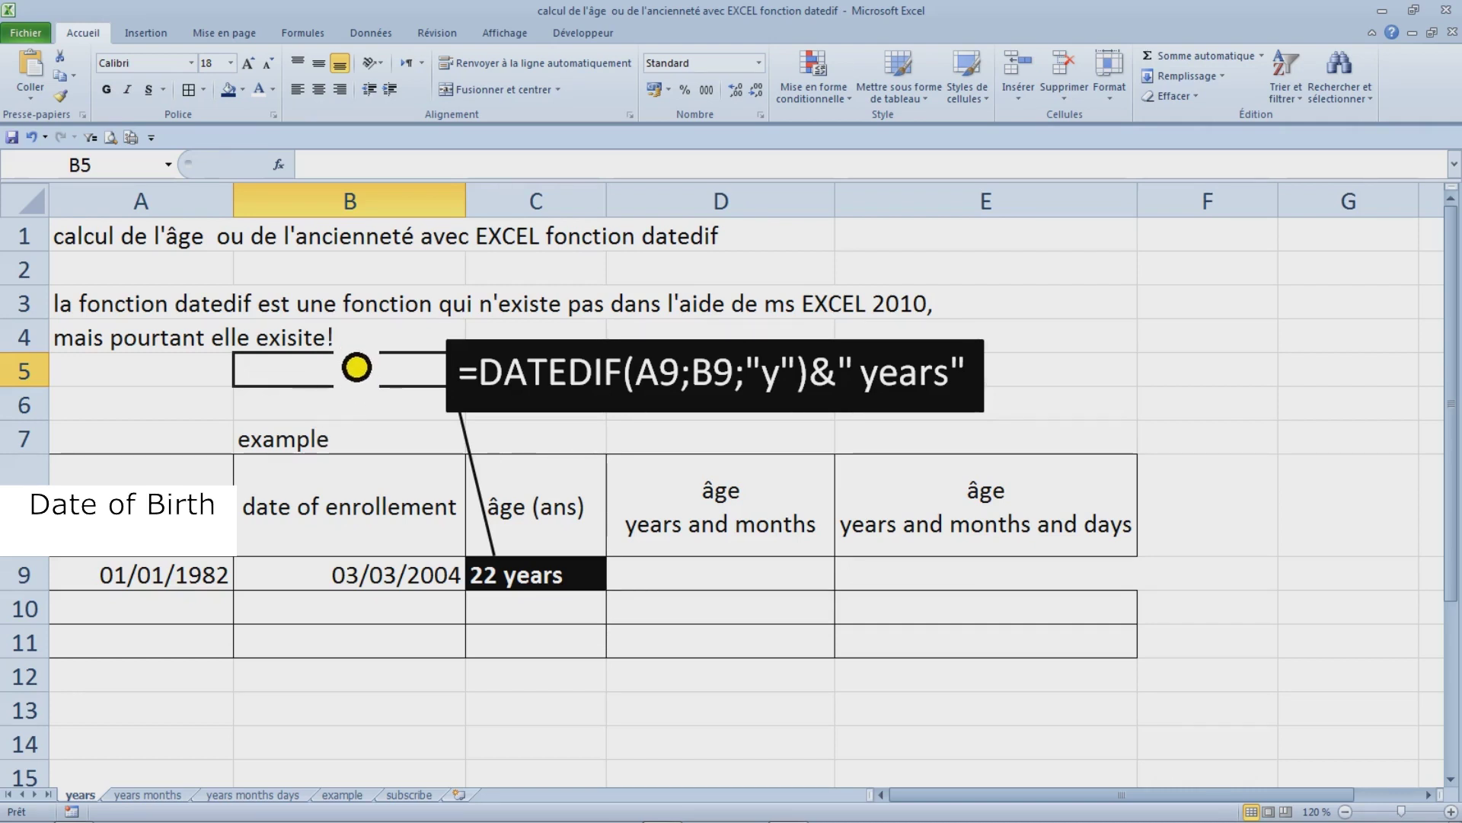
- Review the table headers, C9's DATEDIF formula, the black callout and the dates in row 9
left_click_drag(193, 551, 182, 590)
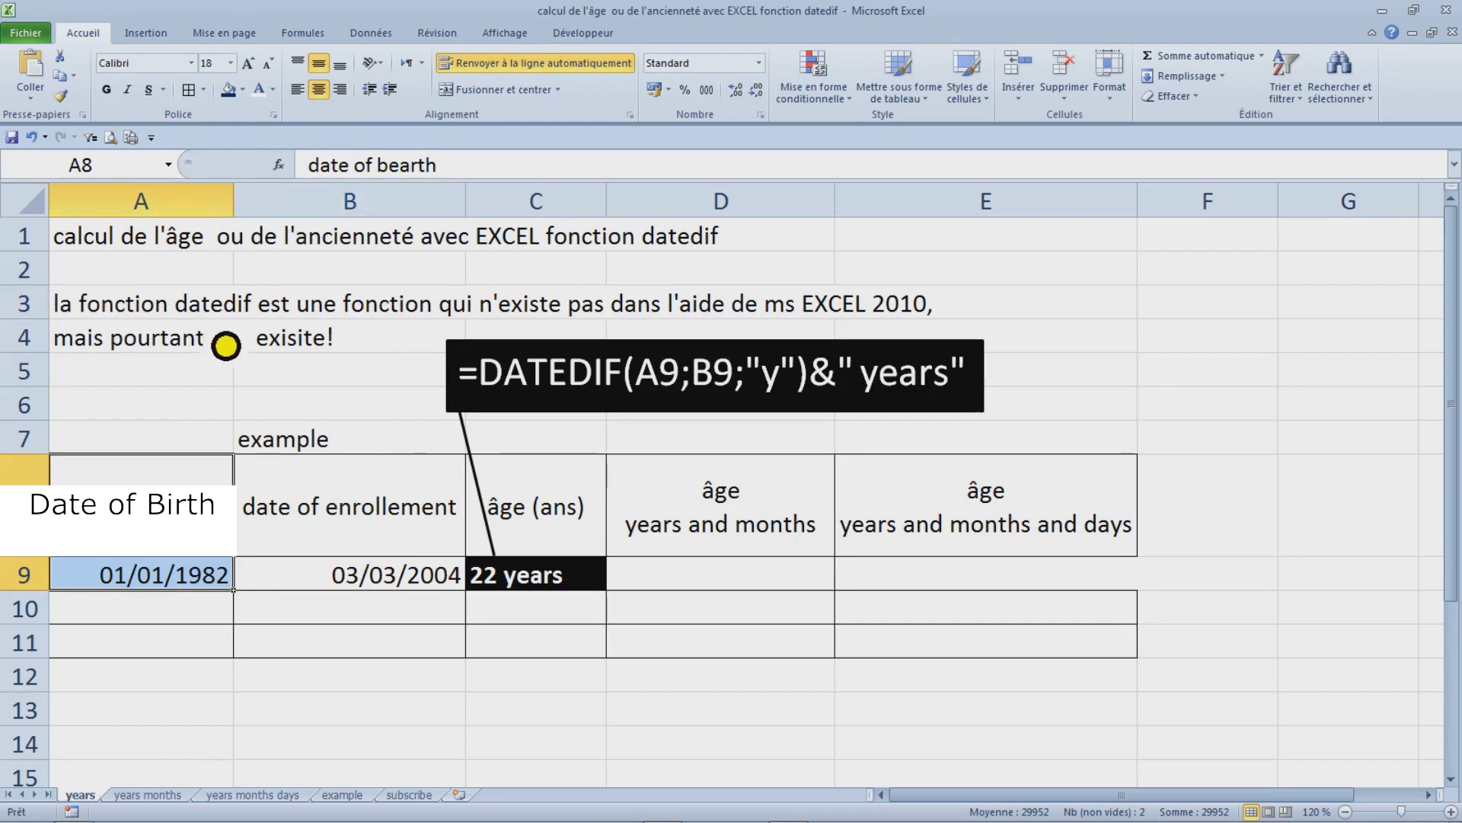
left_click(267, 376)
left_click(262, 533)
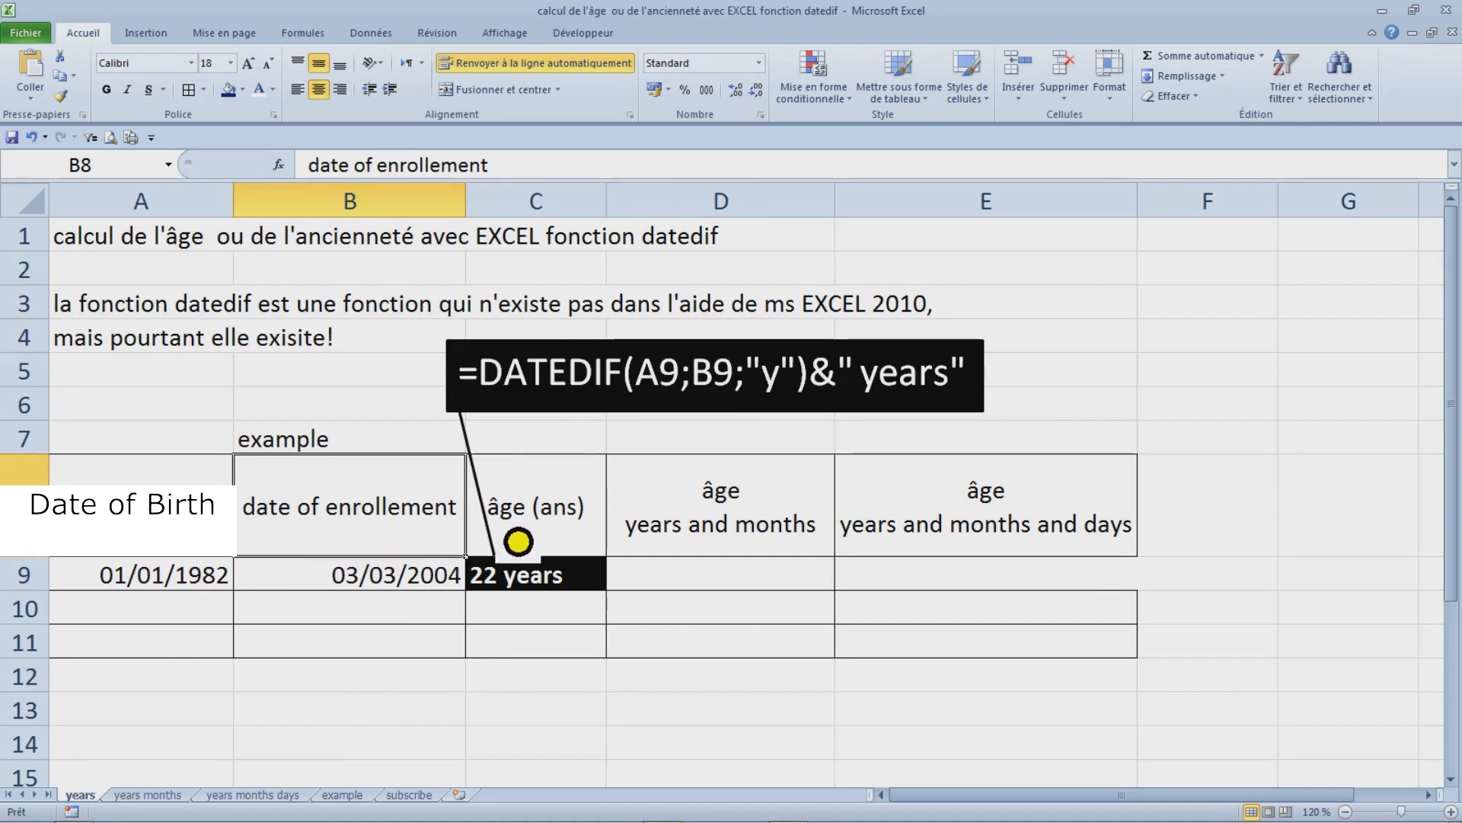
left_click(564, 544)
left_click(576, 587)
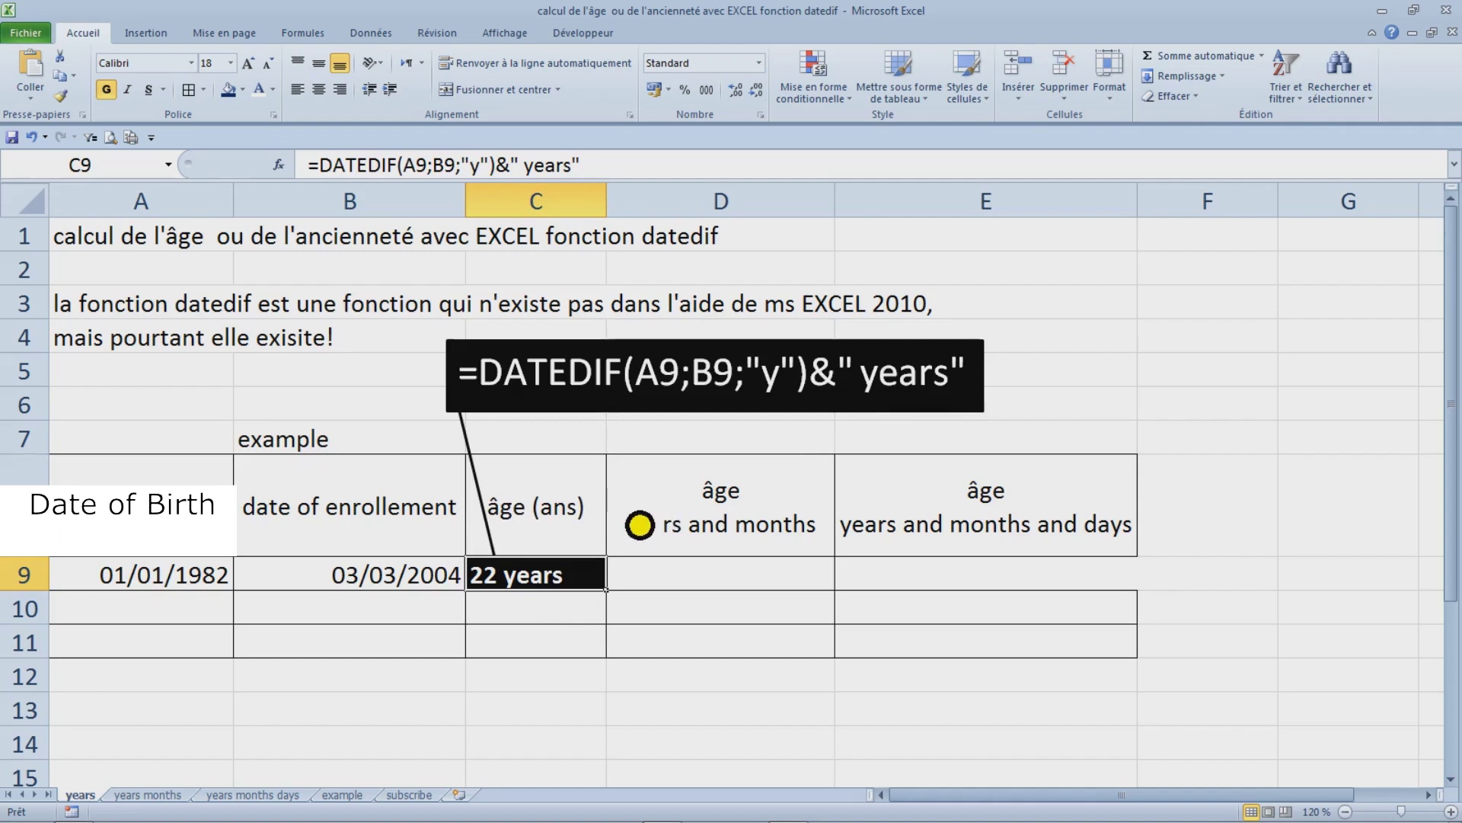
left_click(653, 409)
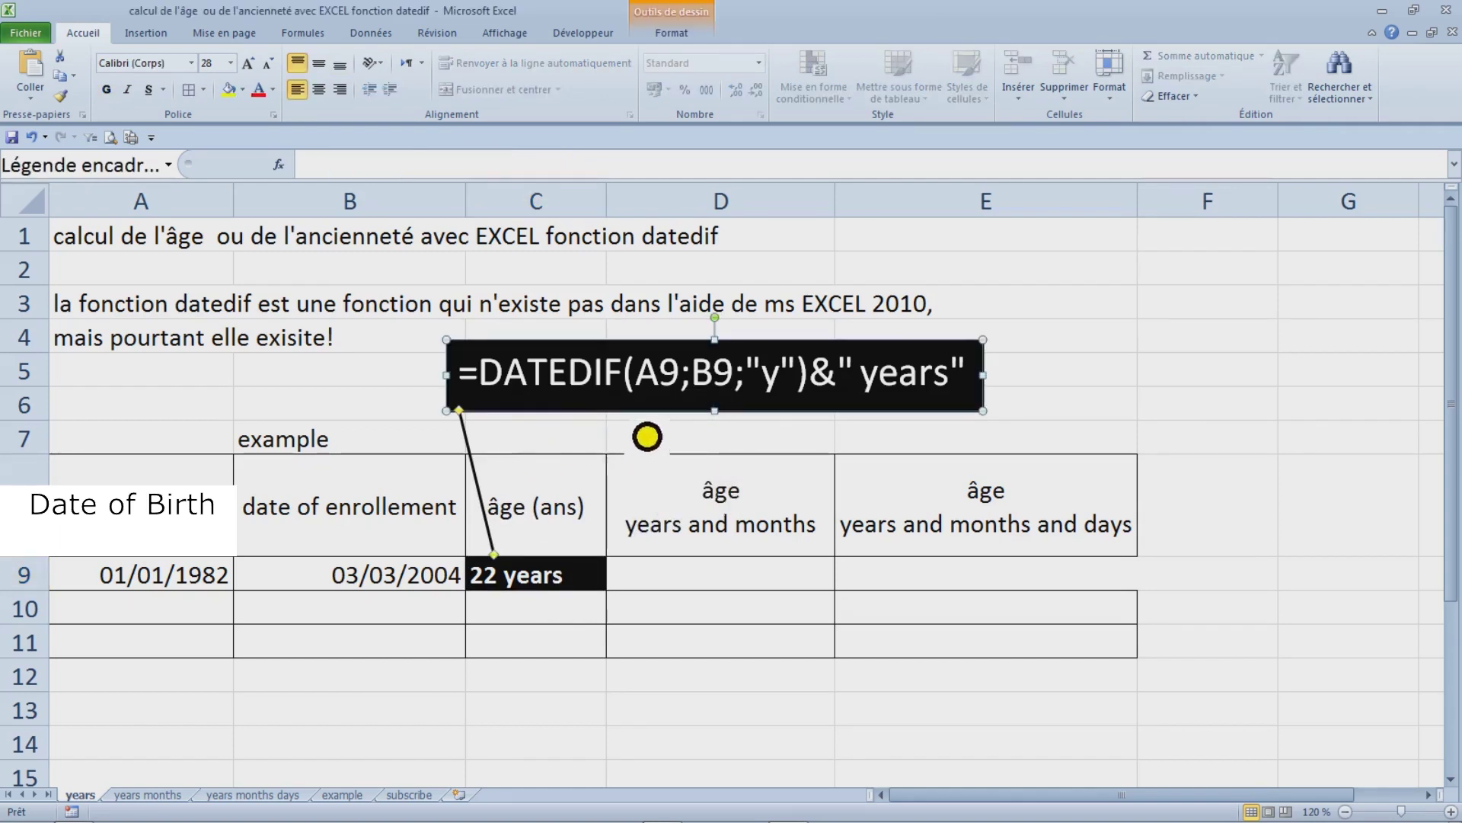
left_click(720, 478)
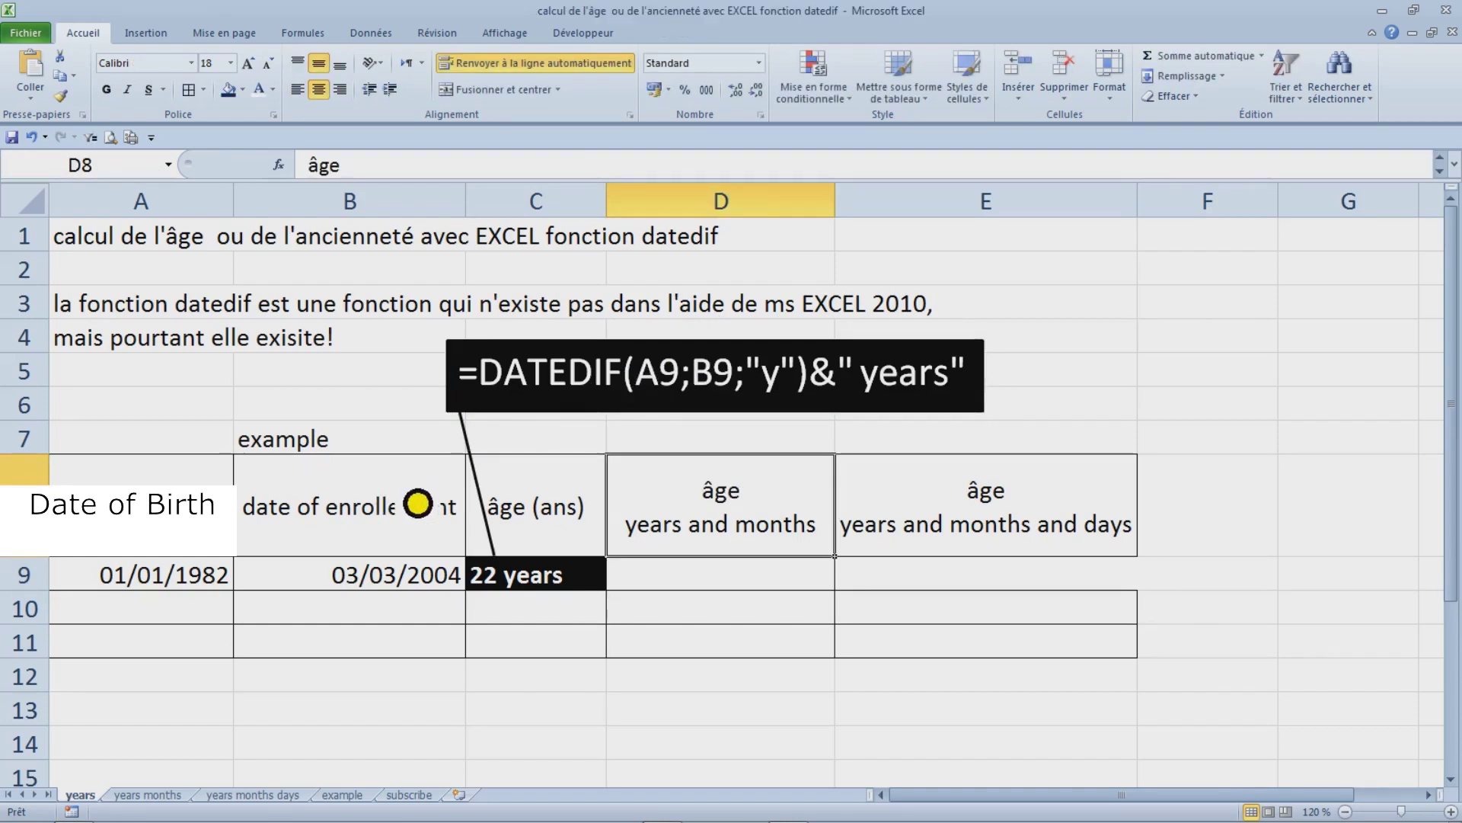
left_click(300, 582)
left_click(213, 581)
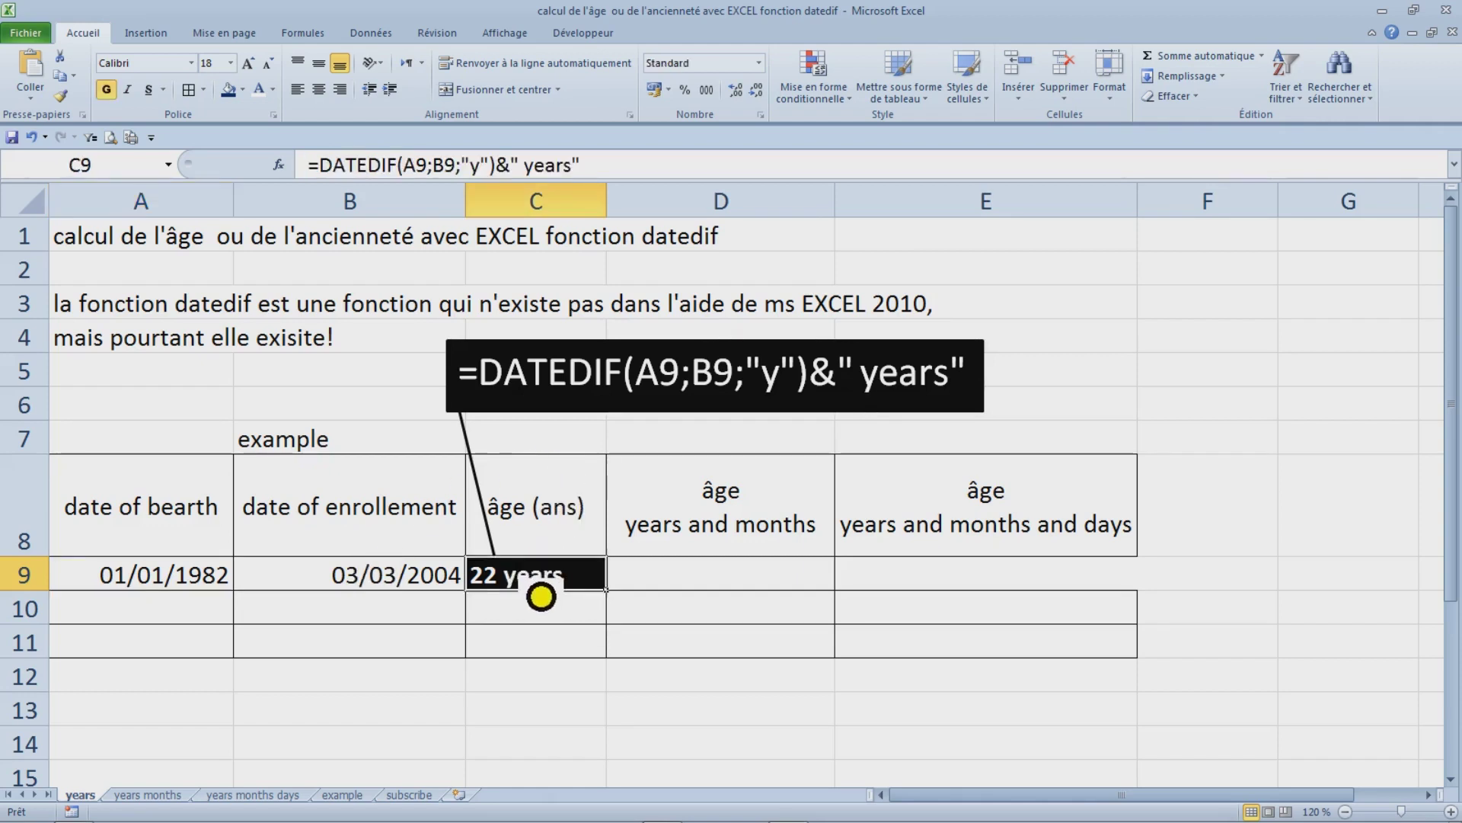
- Inspect the part of C9's formula that appends 'years' and confirm it unchanged
double_click(594, 583)
left_click_drag(730, 606, 839, 600)
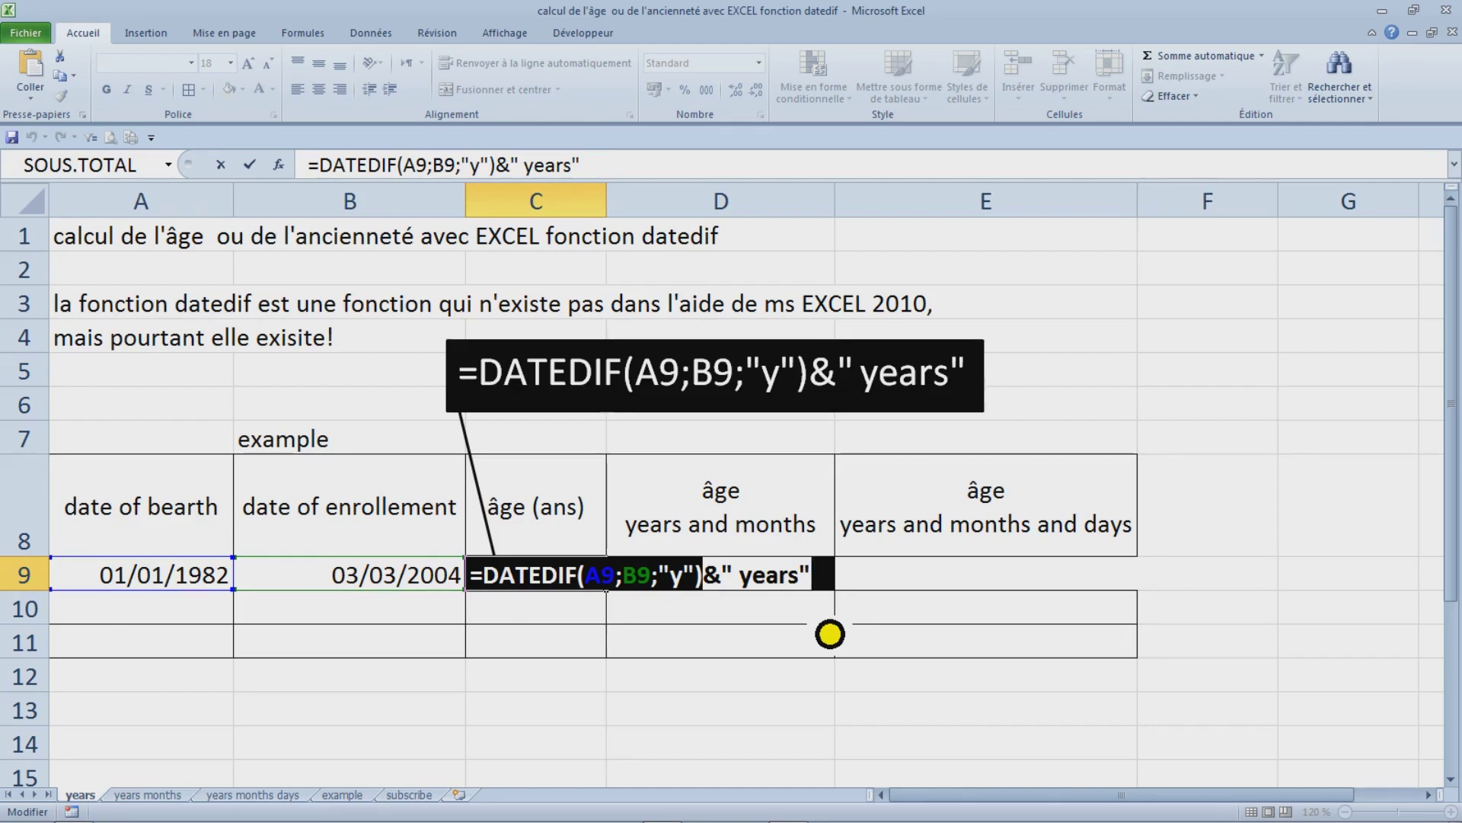
key("Return")
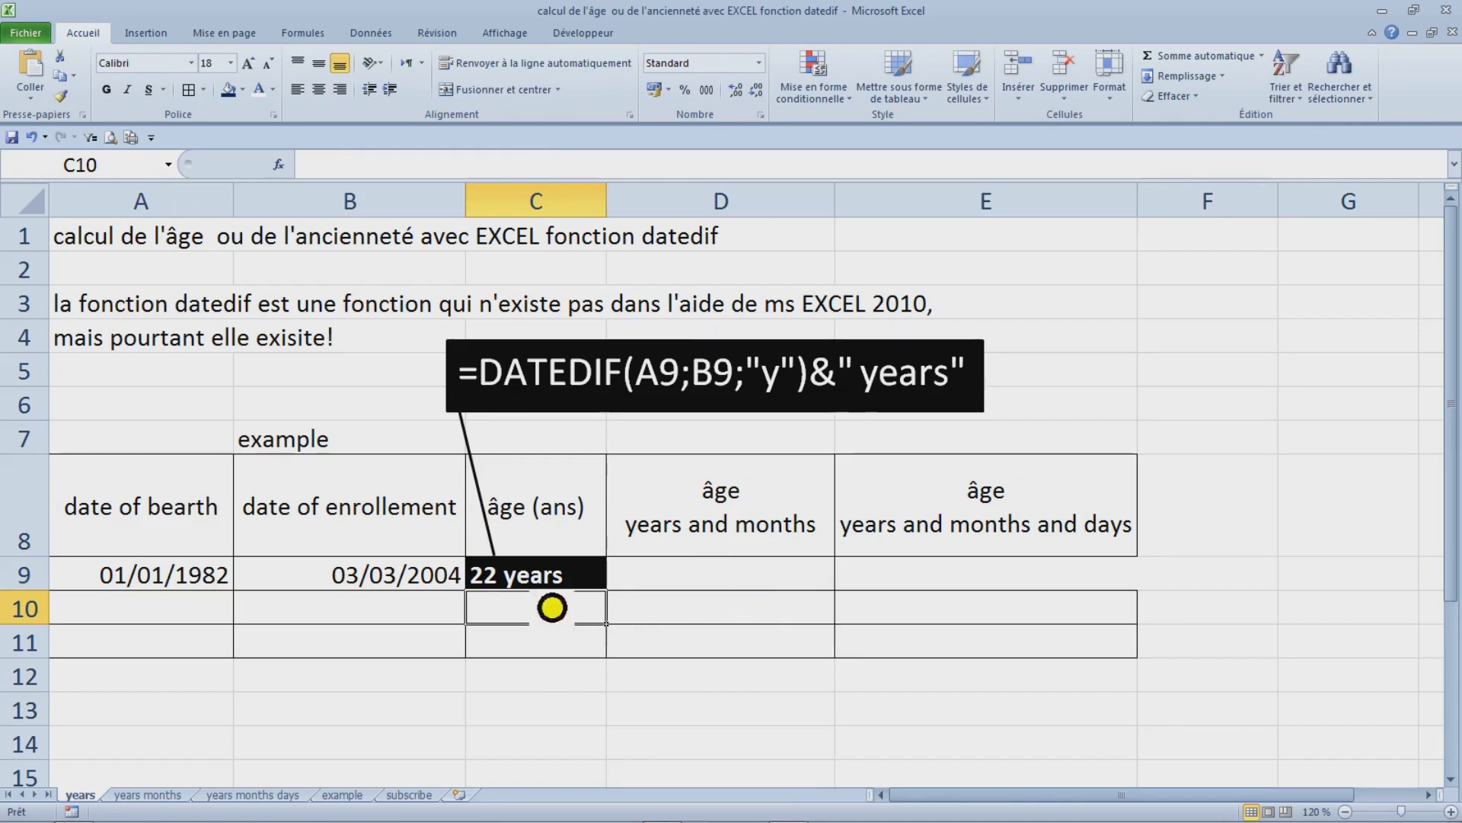
- Enter the birth date 2/5/1977 in A9
left_click(181, 588)
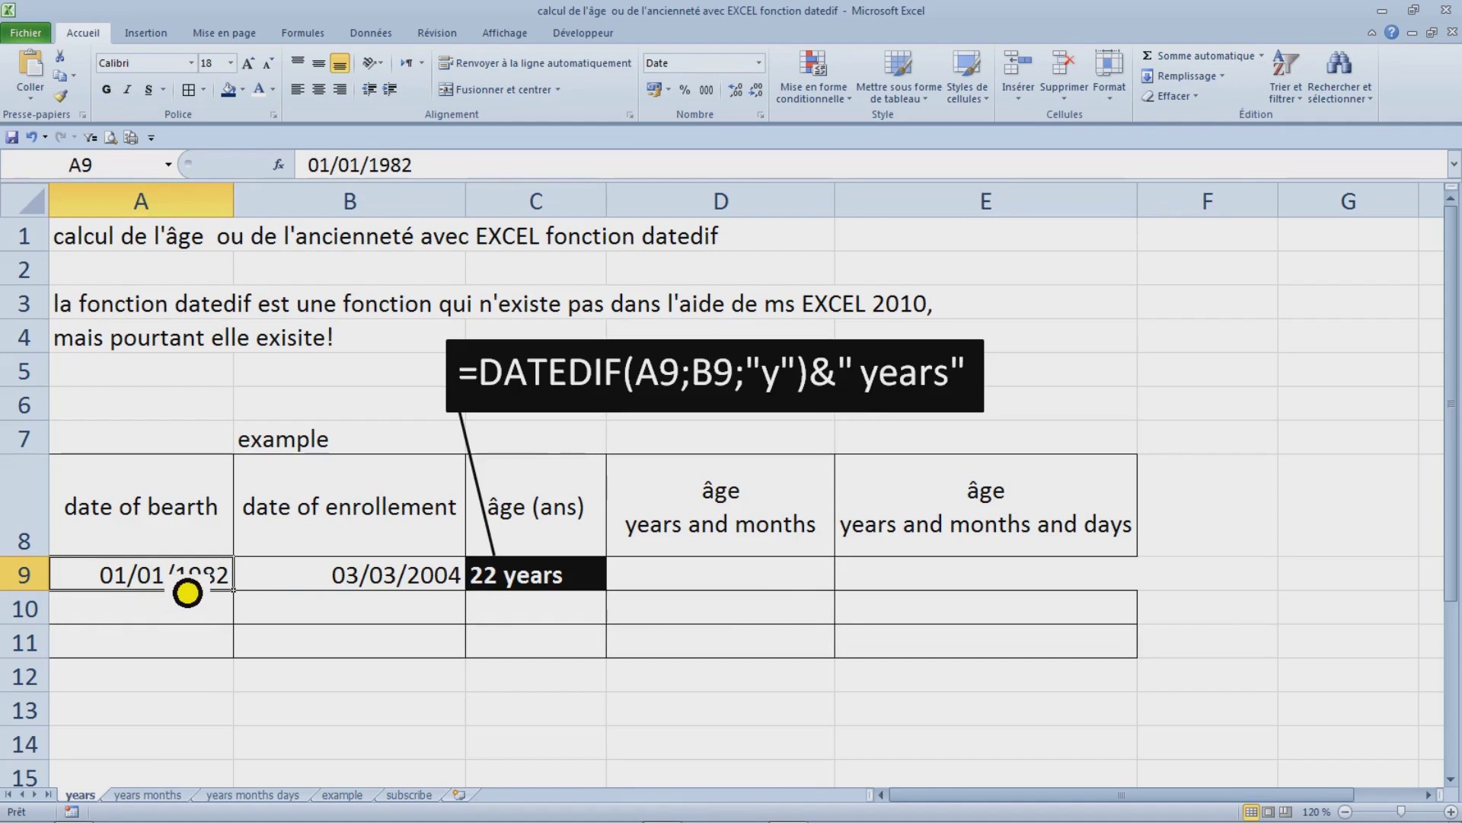
type("2/")
type("5/1977")
key("Return")
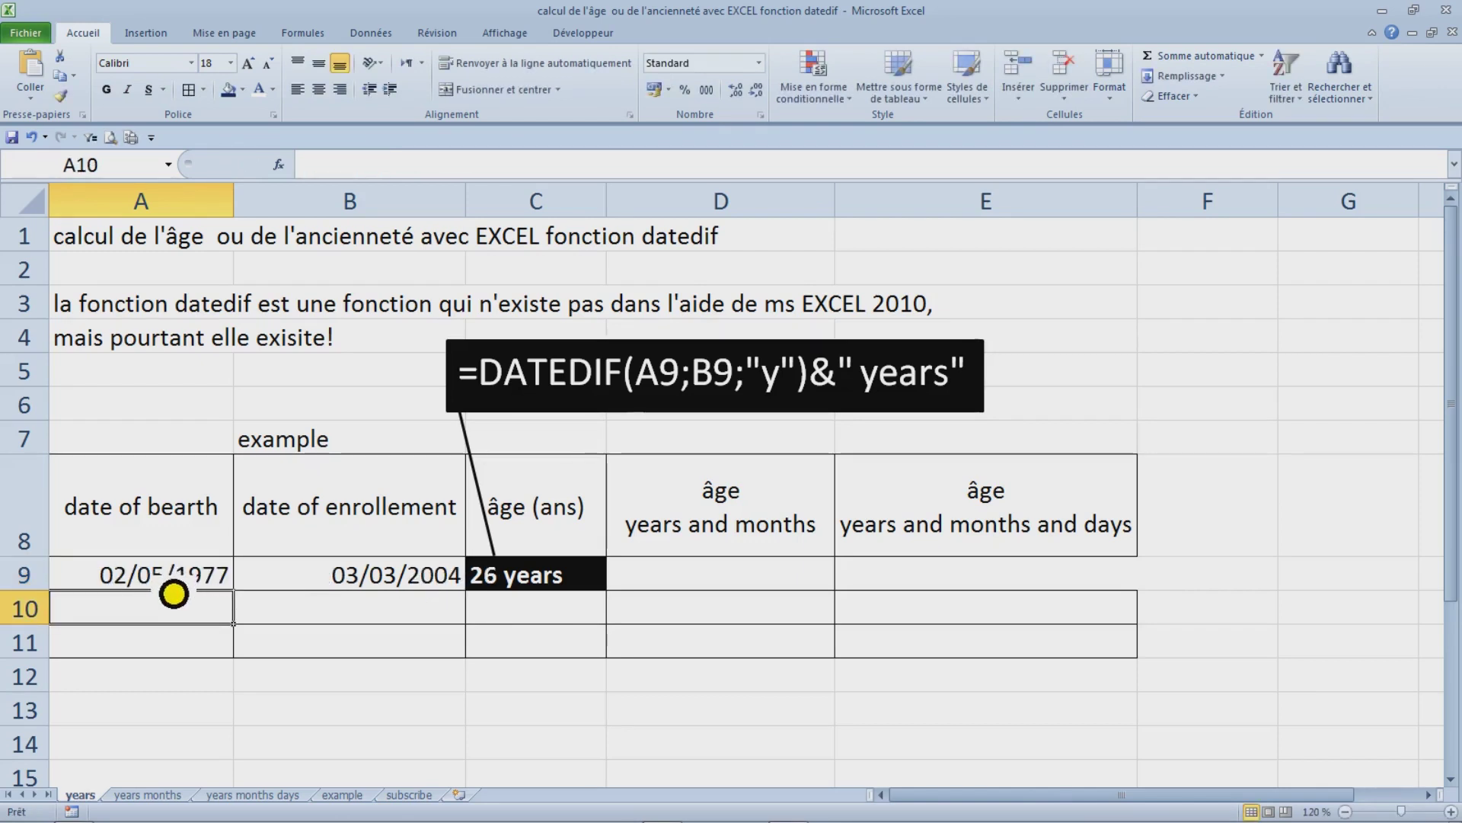
left_click(201, 587)
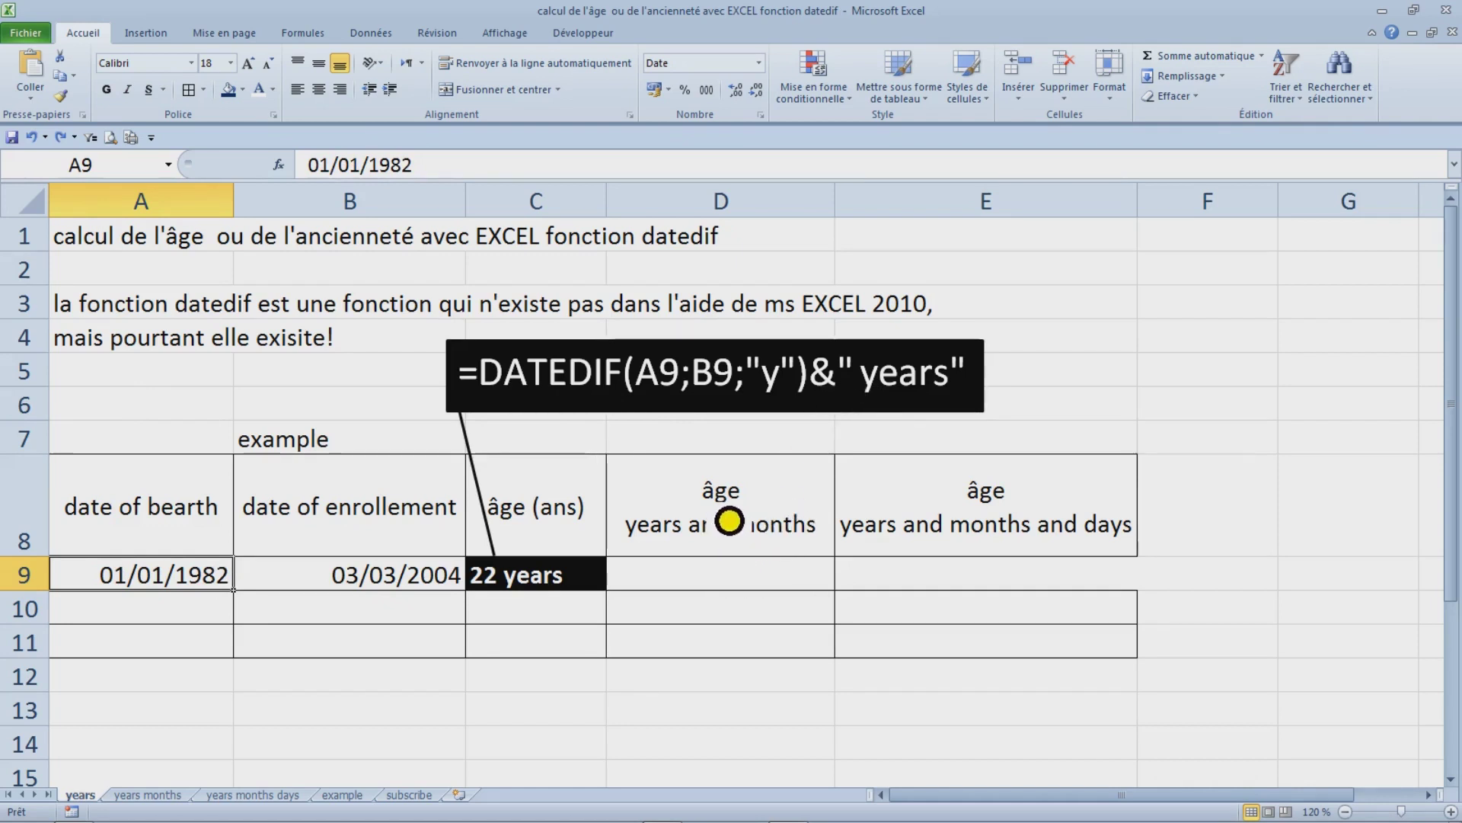
- Switch to the years months sheet and select cell F8
left_click(754, 537)
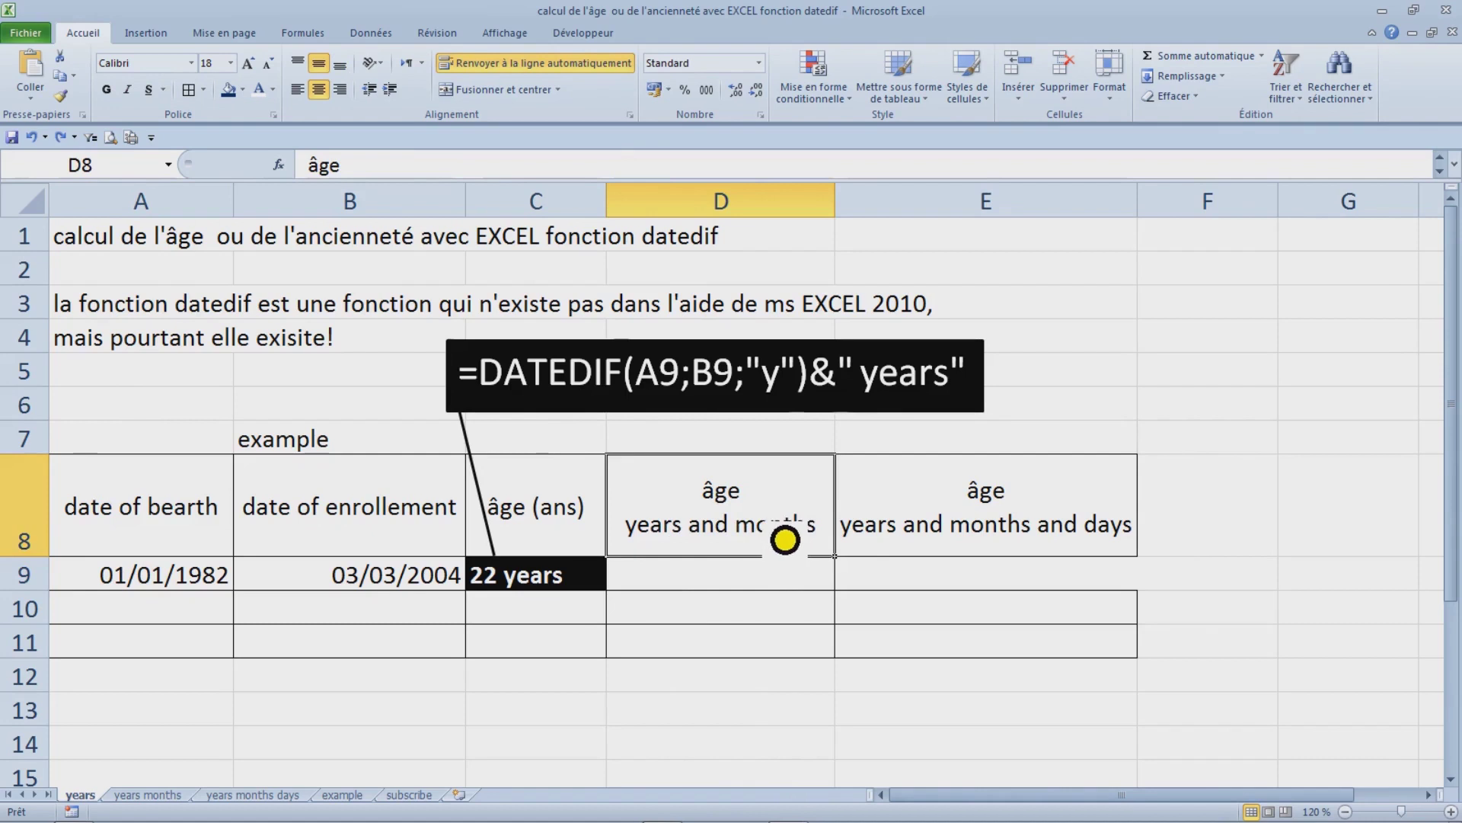
key("ctrl+Page_Down")
left_click(1127, 472)
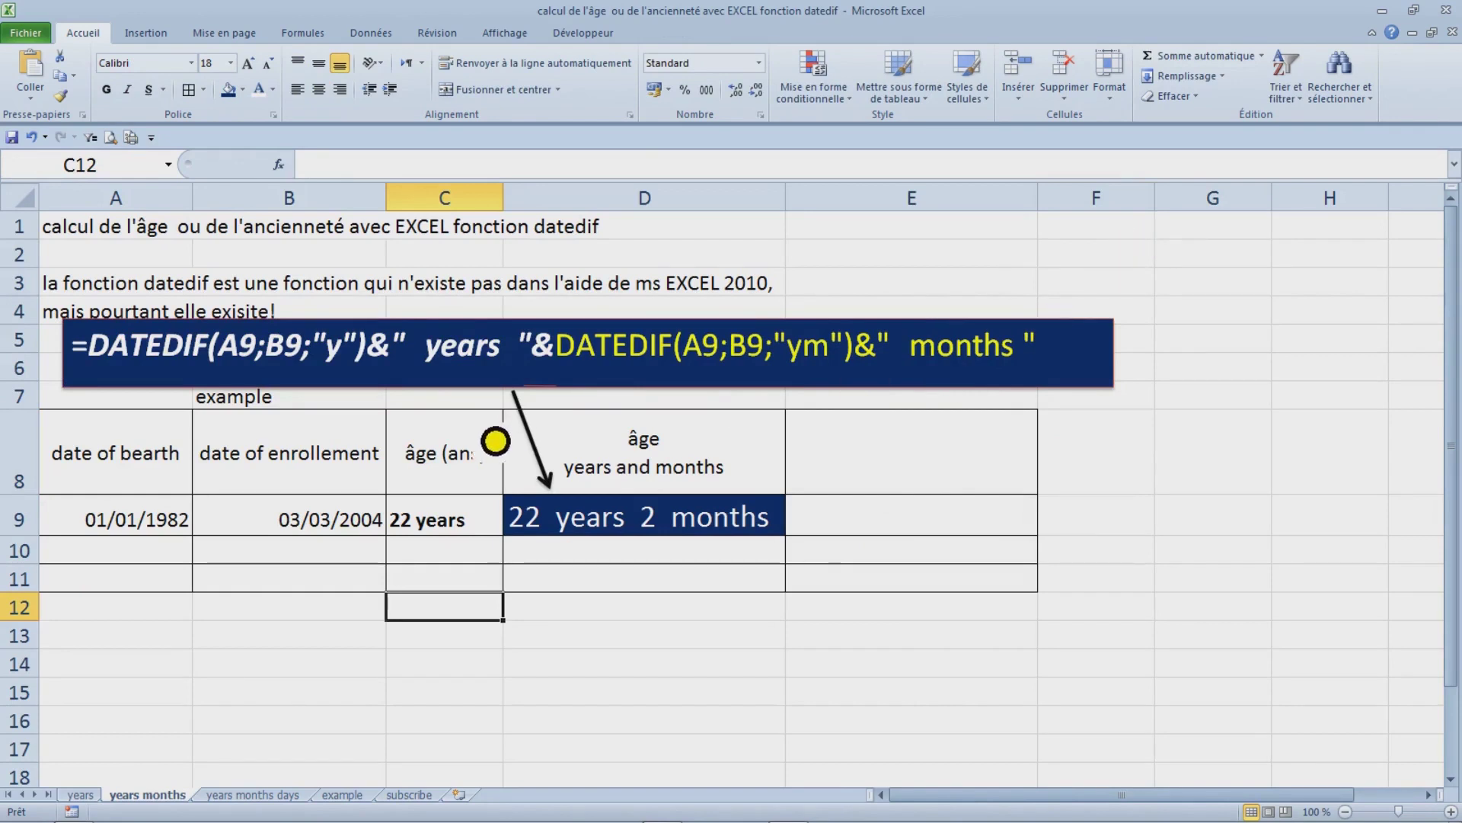
left_click(495, 441)
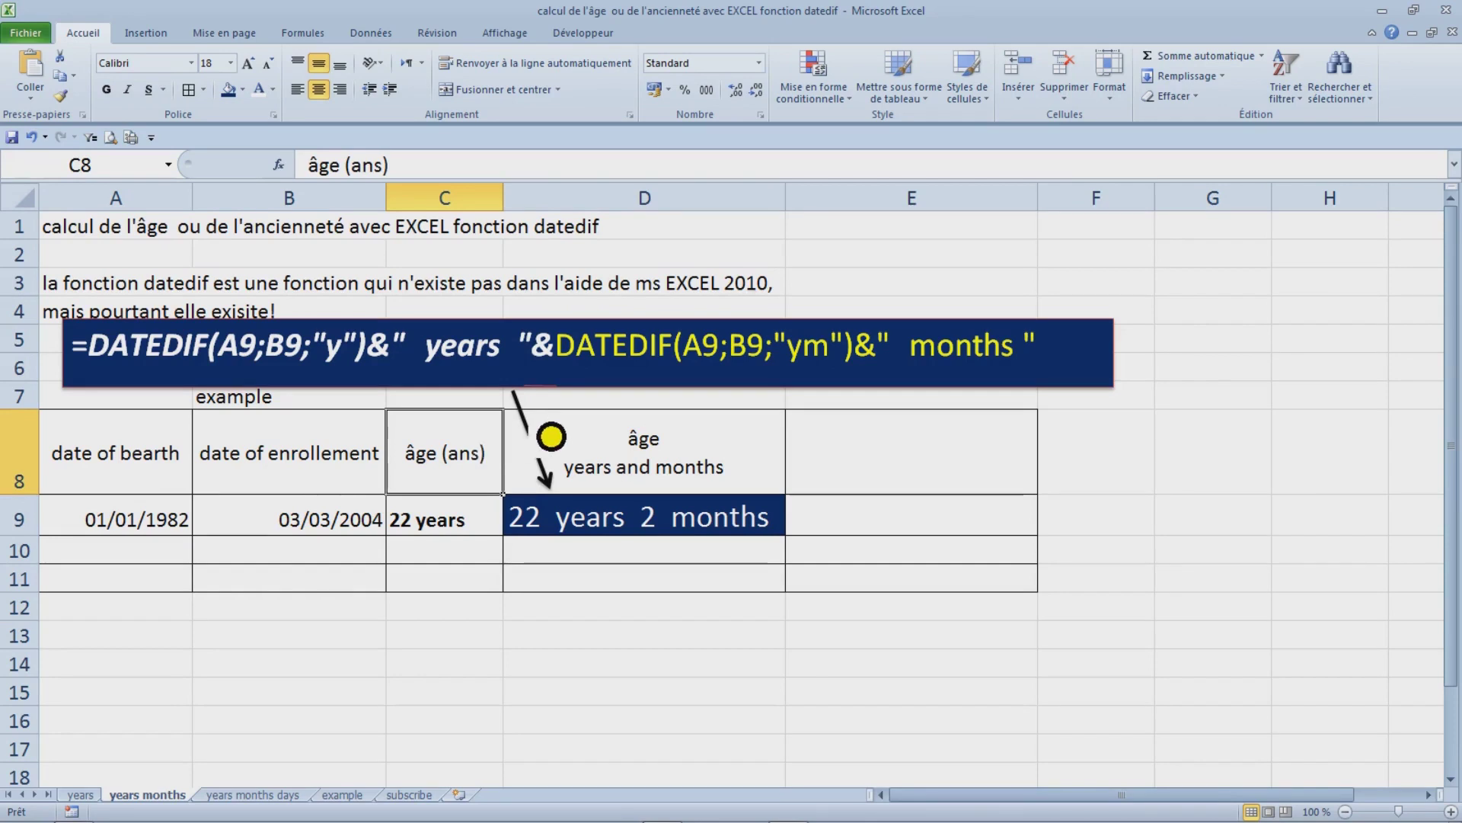
left_click(545, 368)
double_click(545, 369)
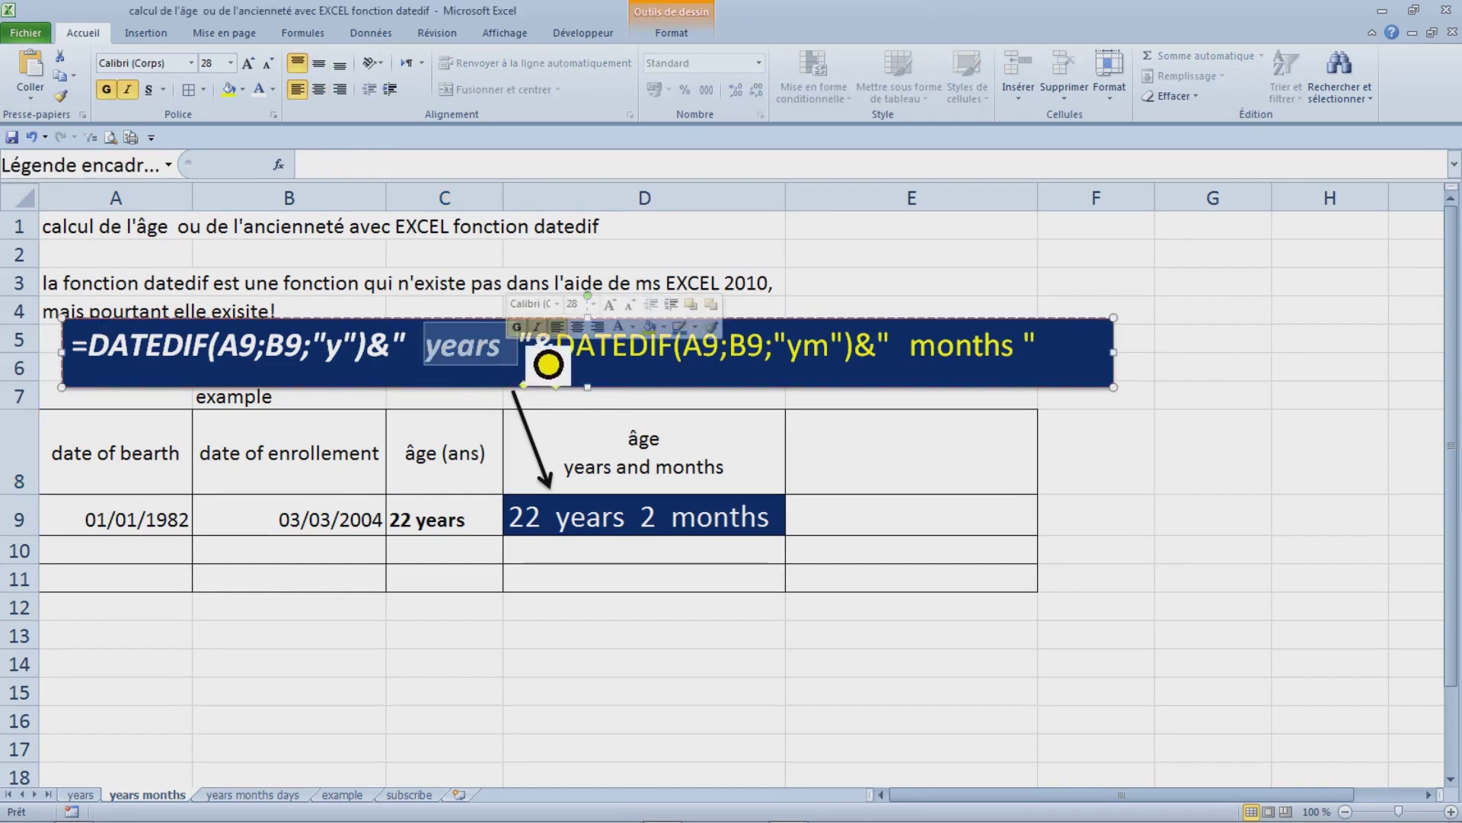
left_click(531, 351)
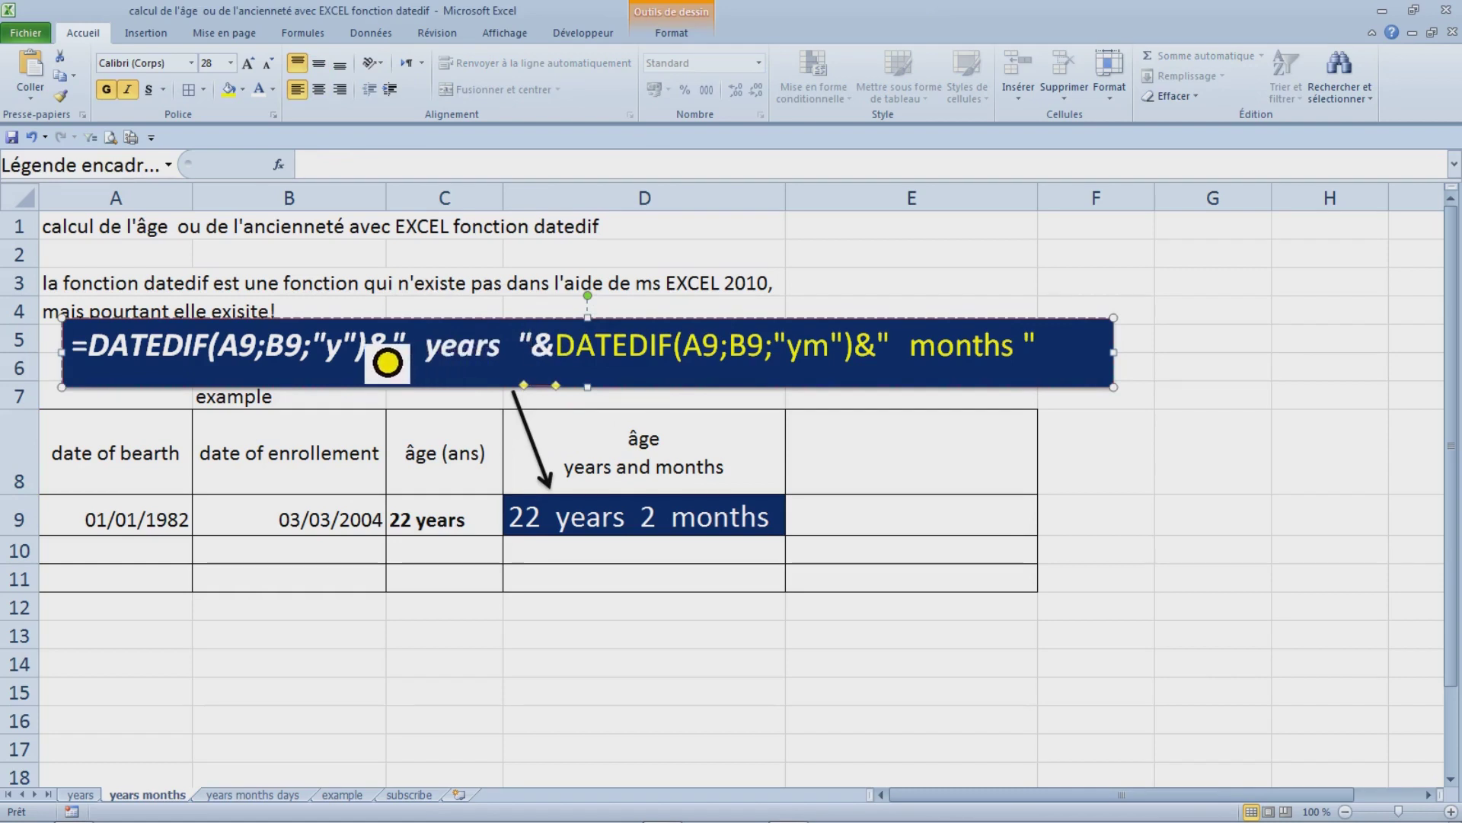
left_click_drag(387, 363, 162, 369)
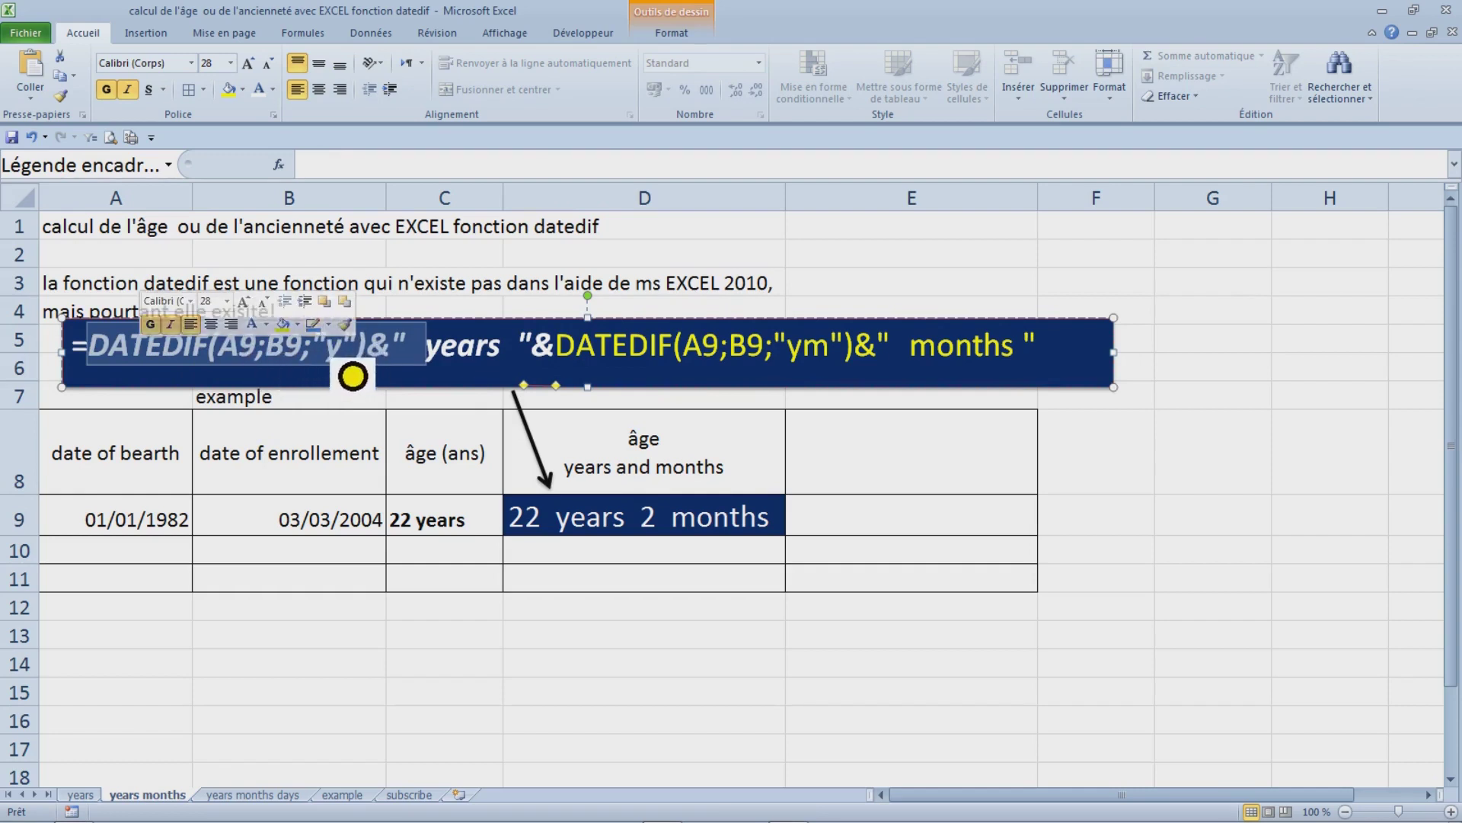
left_click(352, 375)
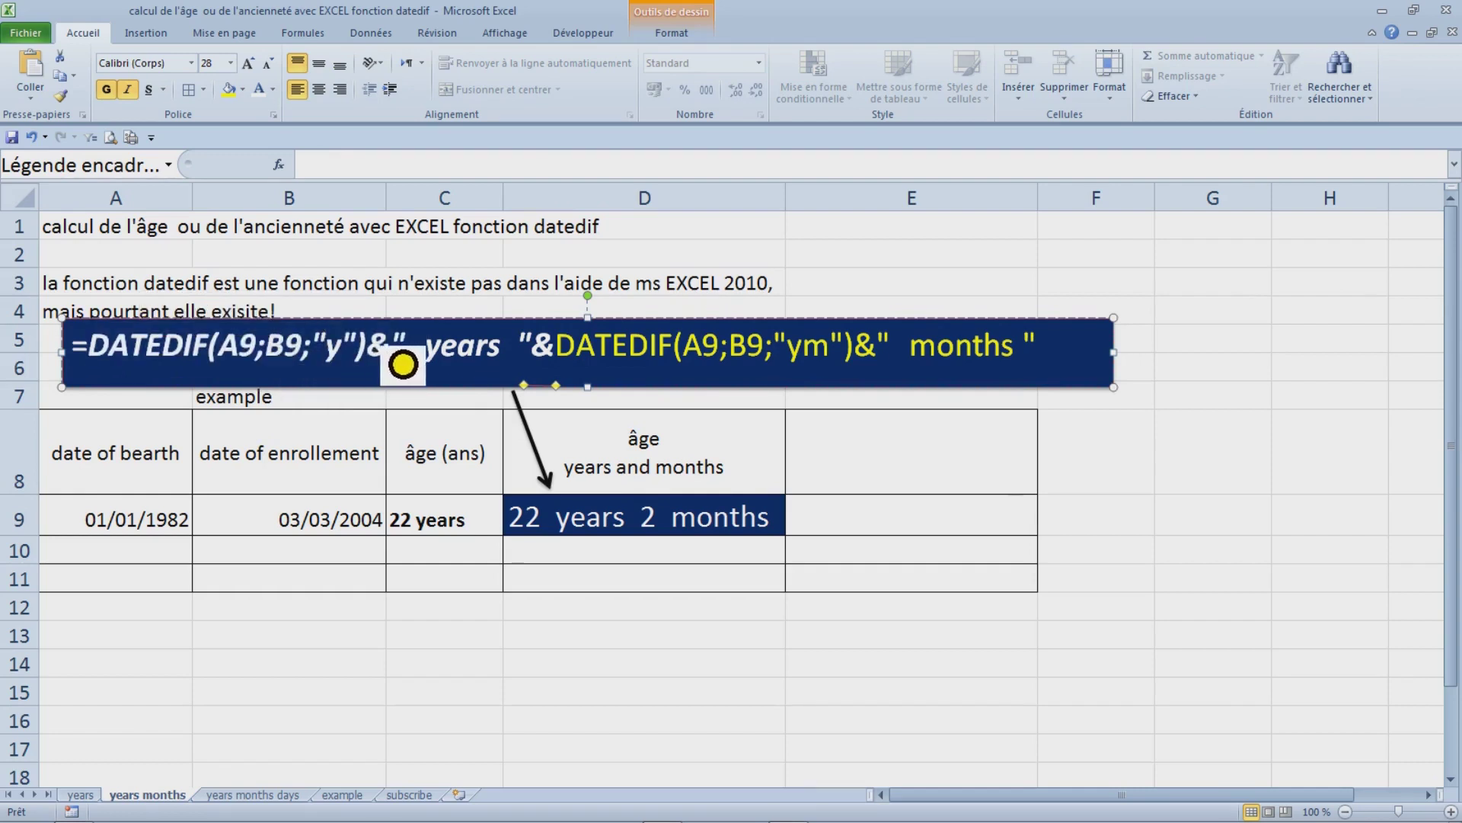
left_click_drag(403, 364, 520, 365)
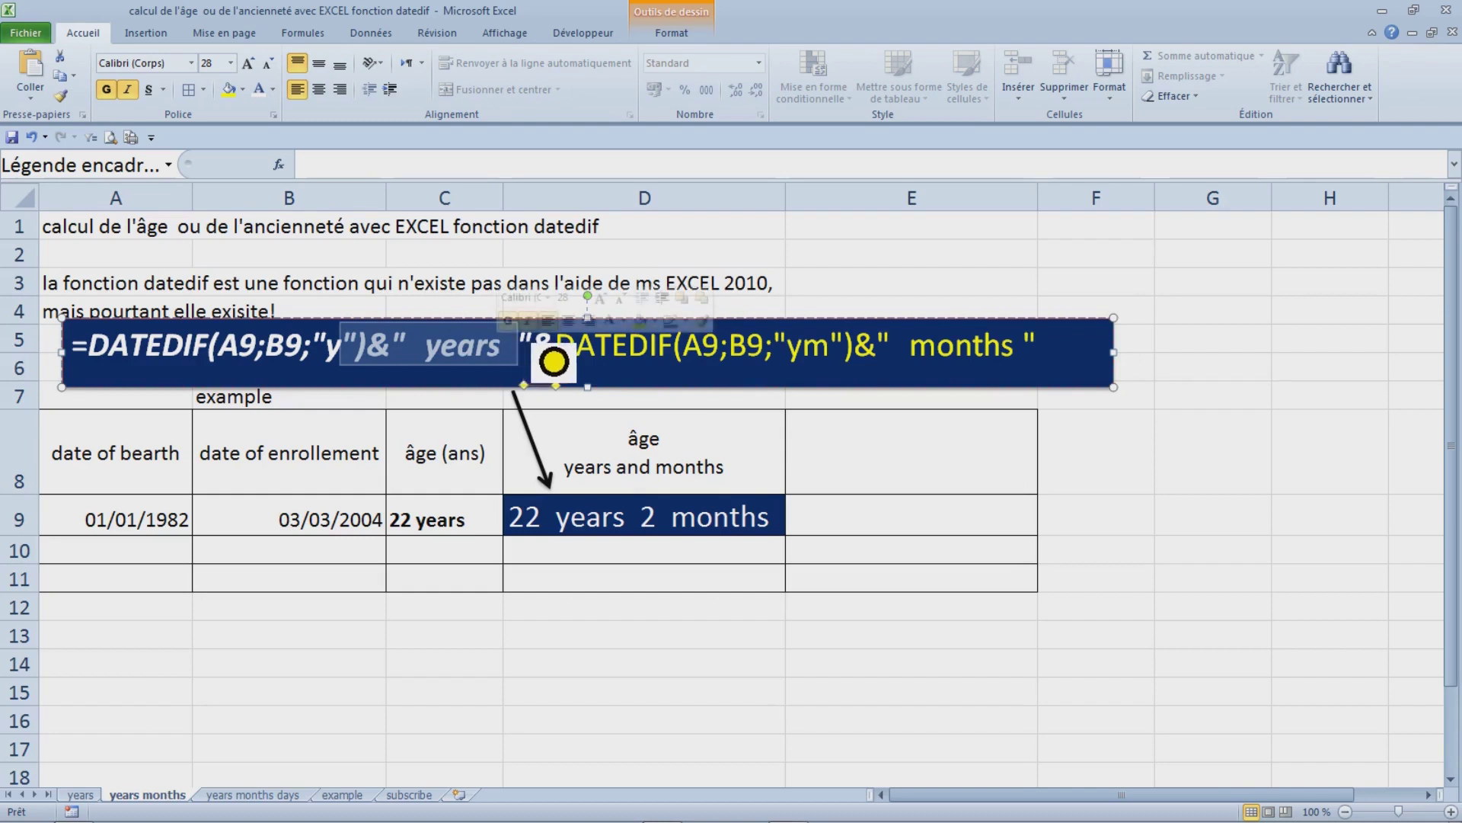
left_click(554, 362)
key("shift+Left")
key("shift+Left")
key("shift+Left")
key("shift+Left")
key("shift+Left")
key("shift+Left")
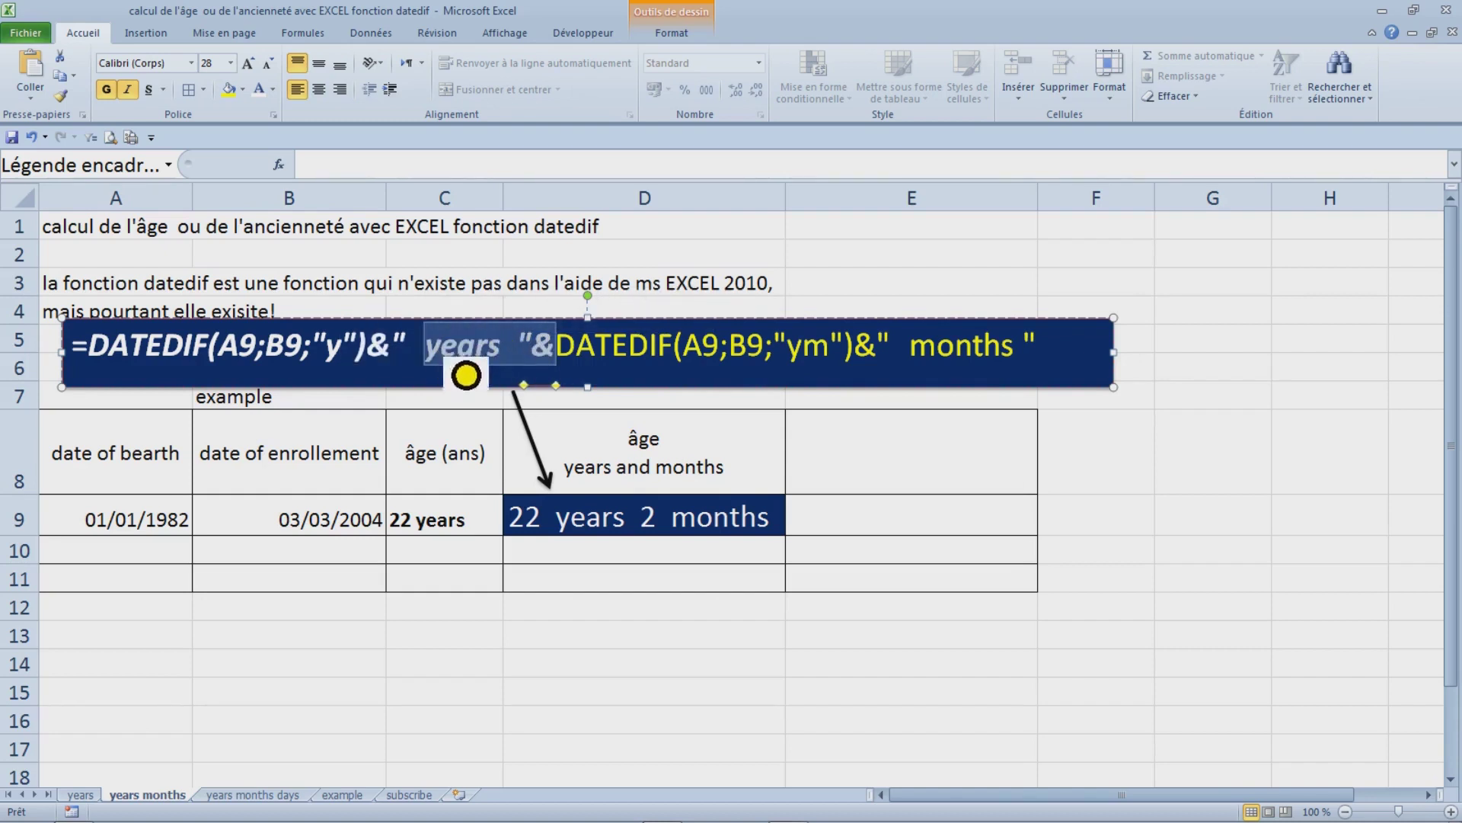
- Review the years part of D9's combined formula and recommit it with Ctrl+Enter
left_click(683, 620)
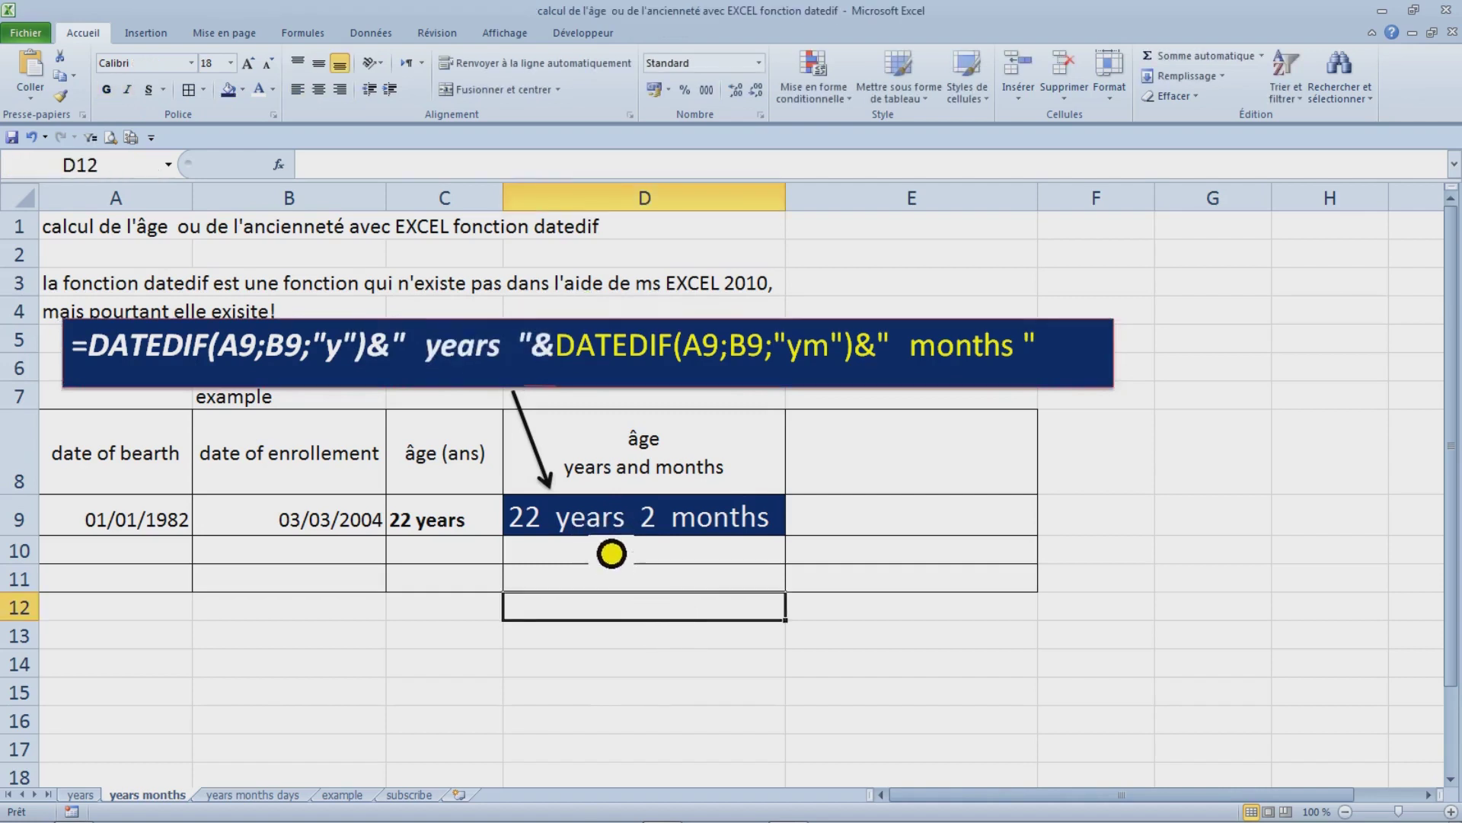
left_click(596, 533)
double_click(601, 533)
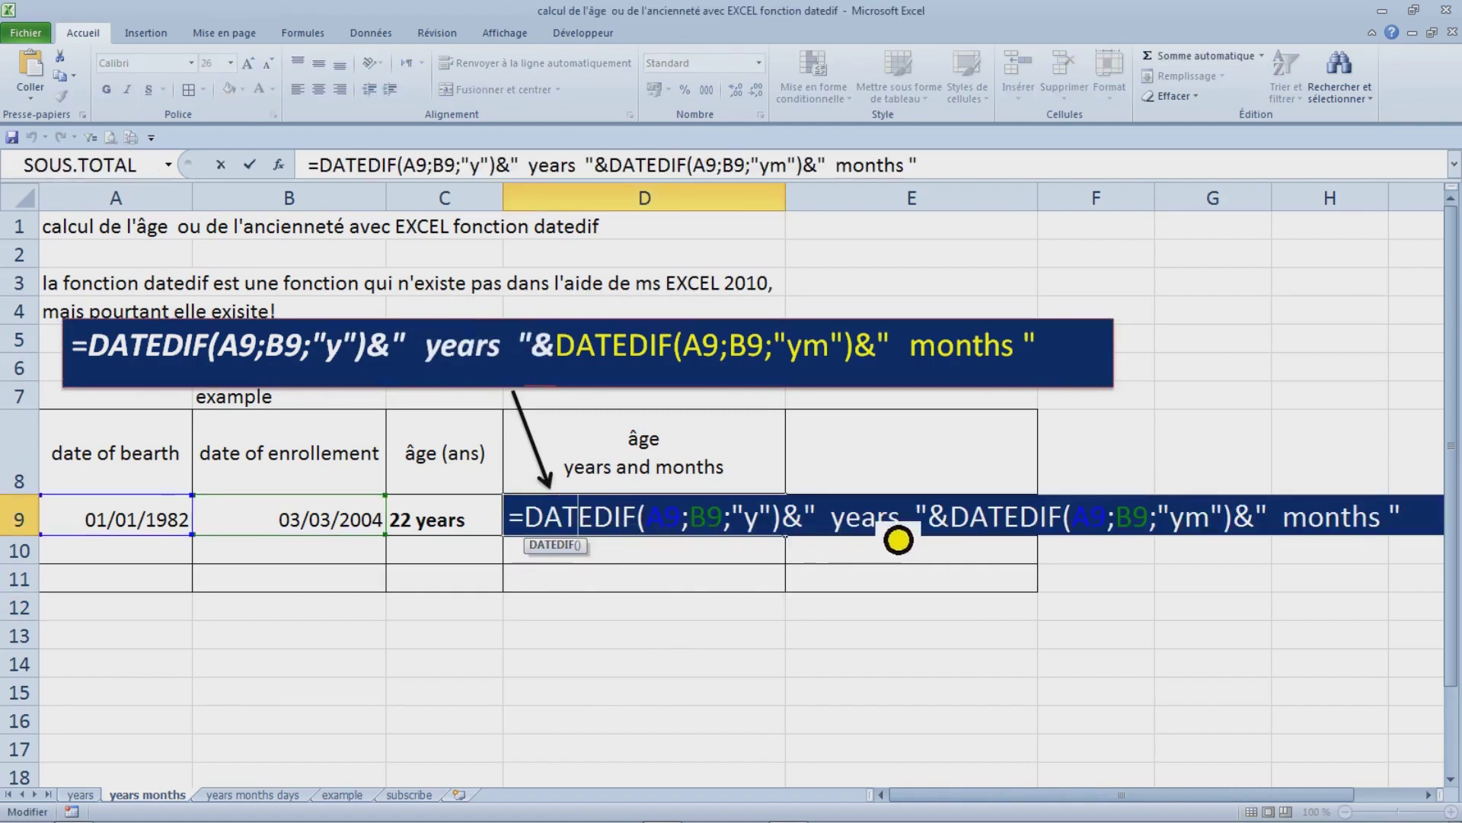
left_click_drag(930, 537, 637, 529)
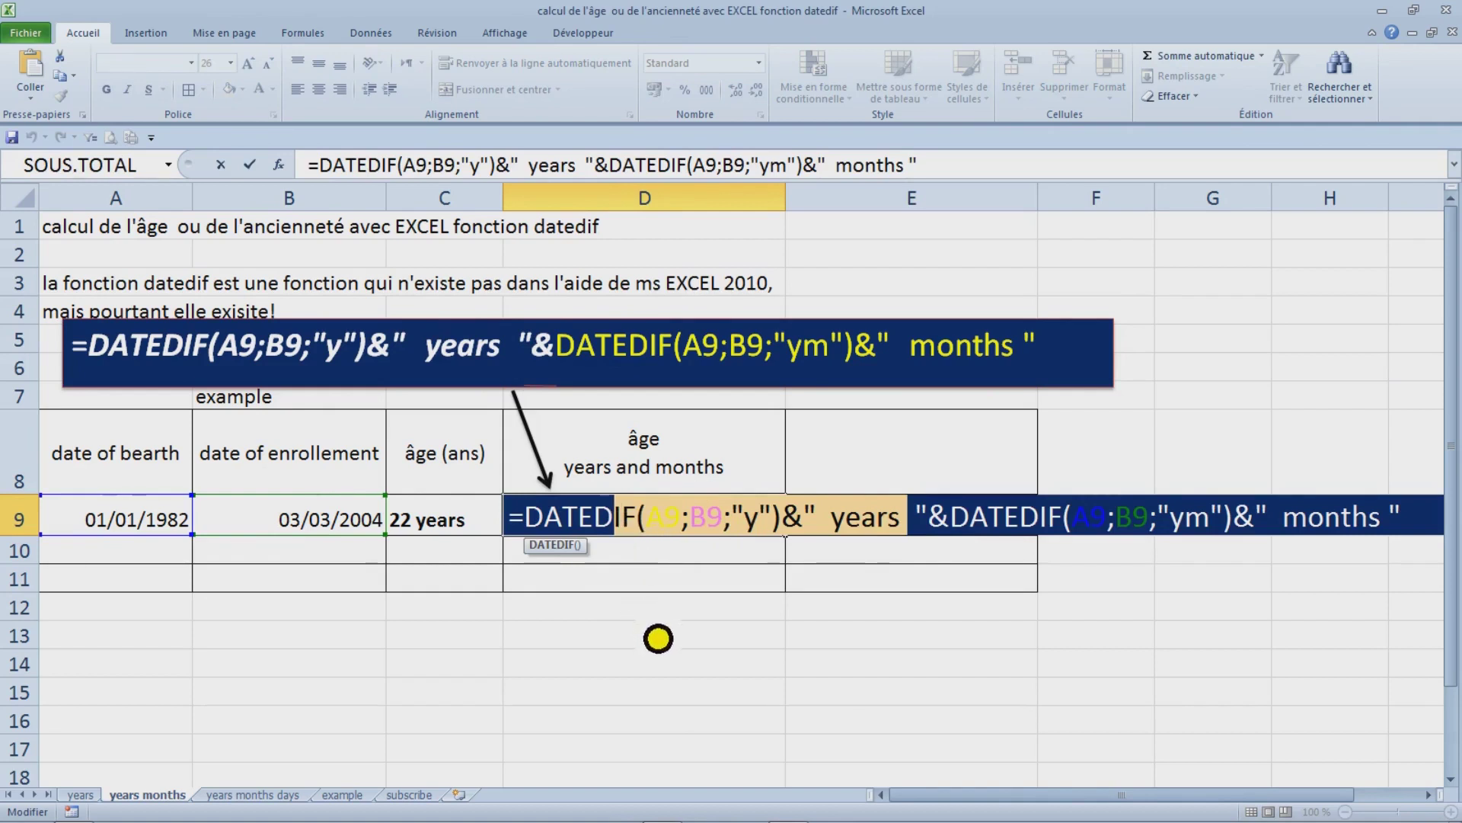
key("ctrl+Return")
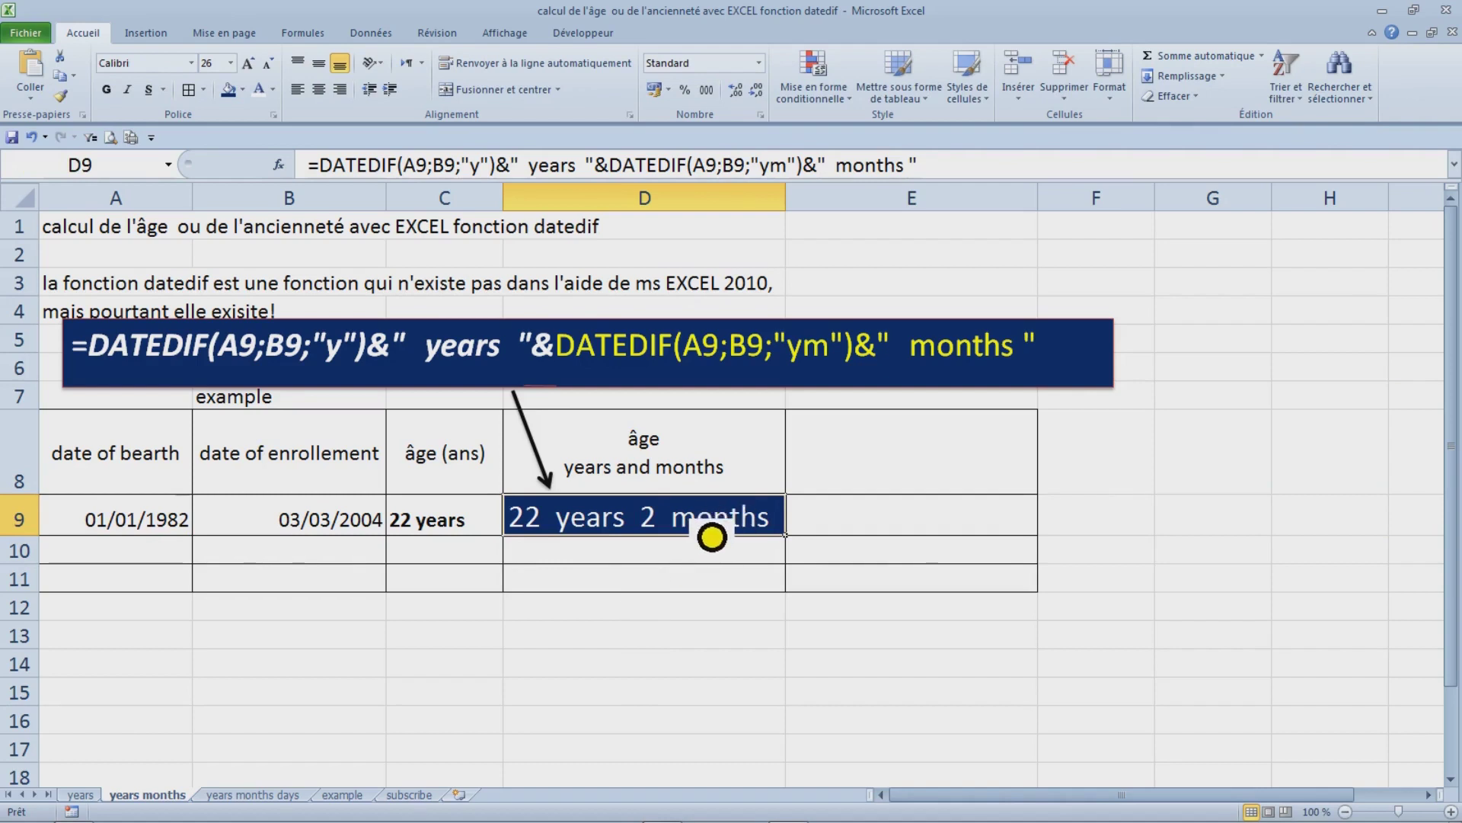
- Highlight the second DATEDIF call, its 'ym' code and 'months' text in the banner
left_click(584, 361)
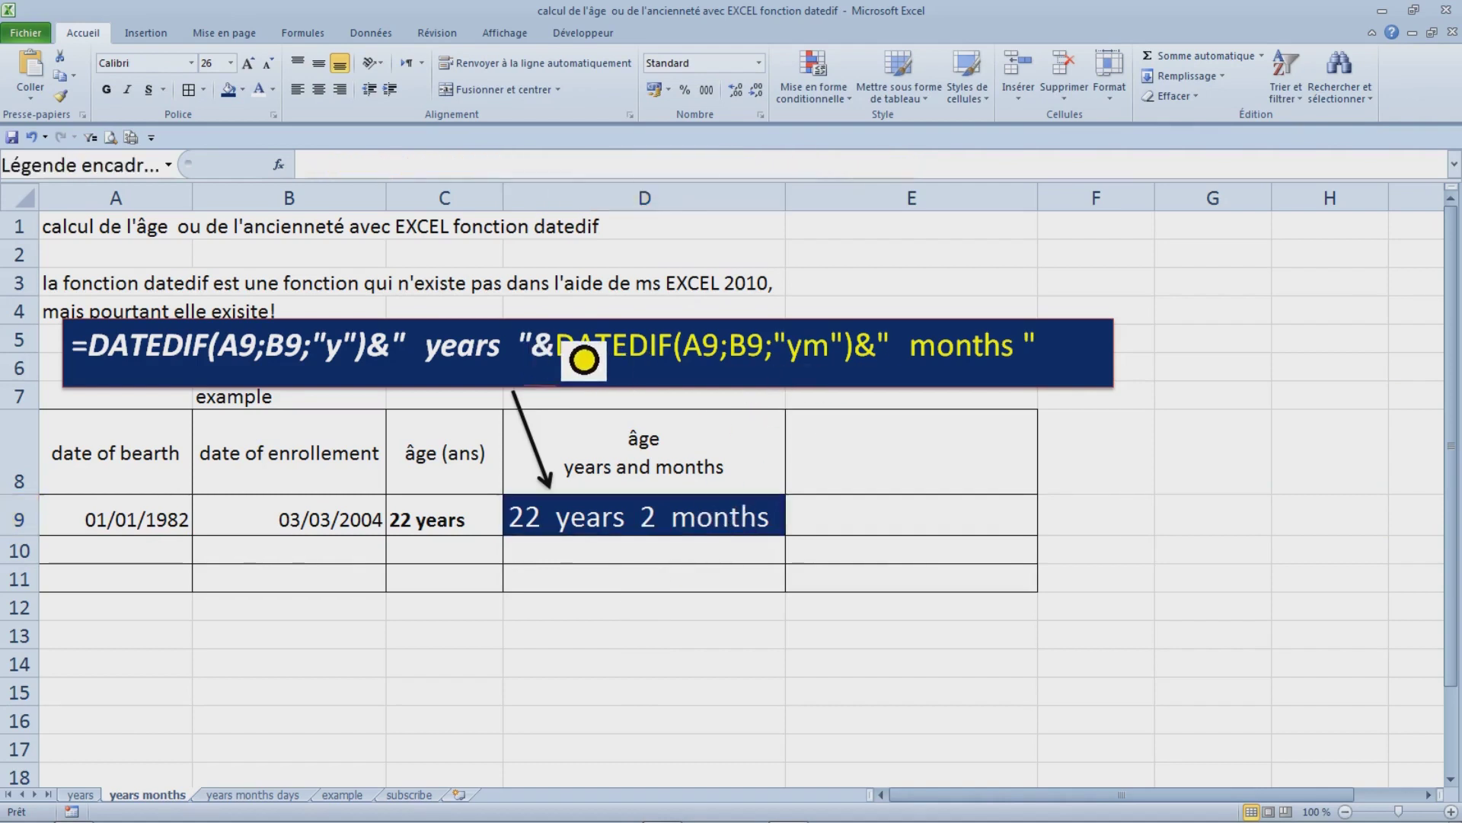
left_click_drag(583, 360, 1013, 360)
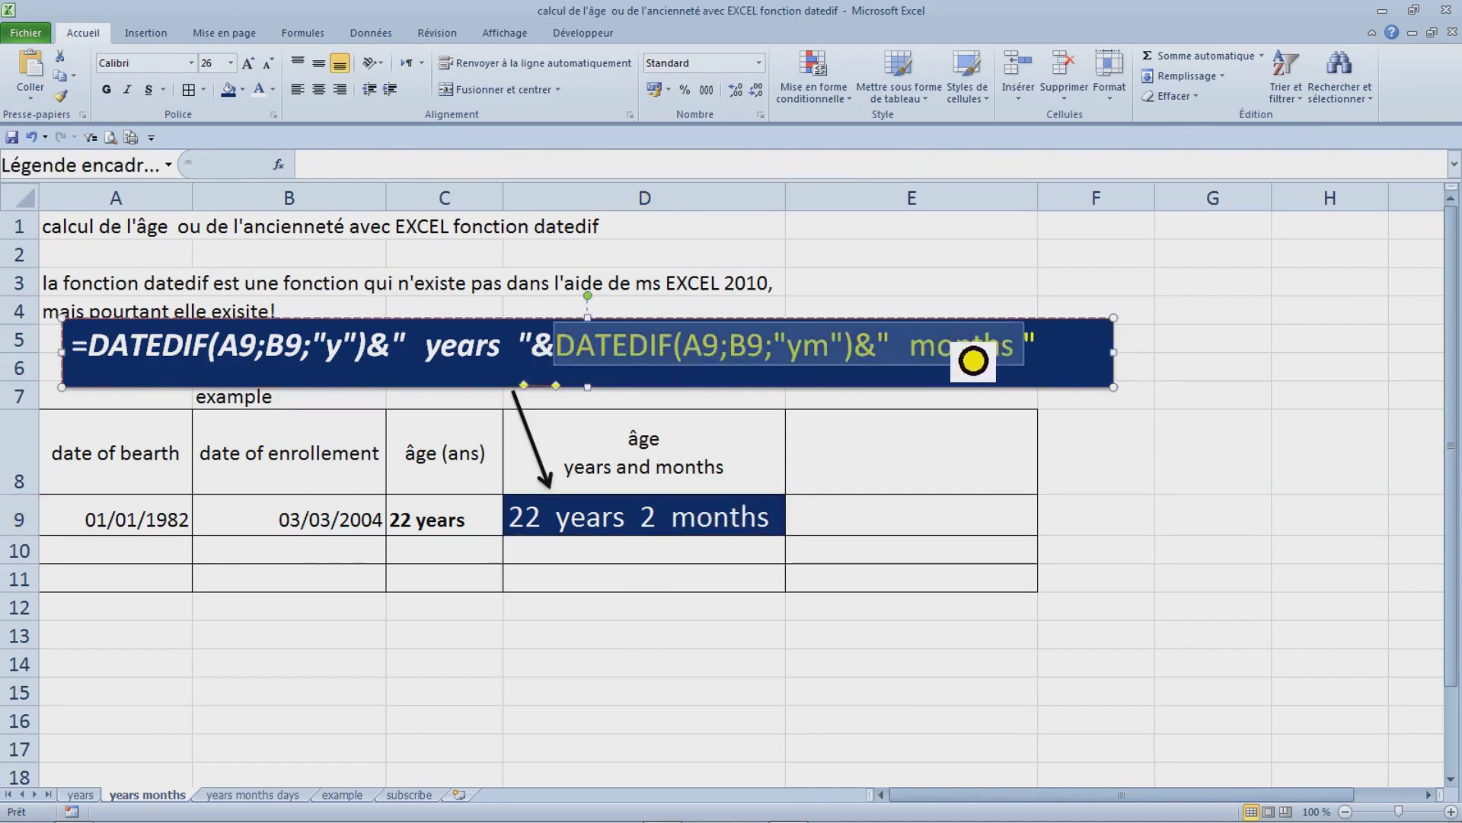
left_click(799, 363)
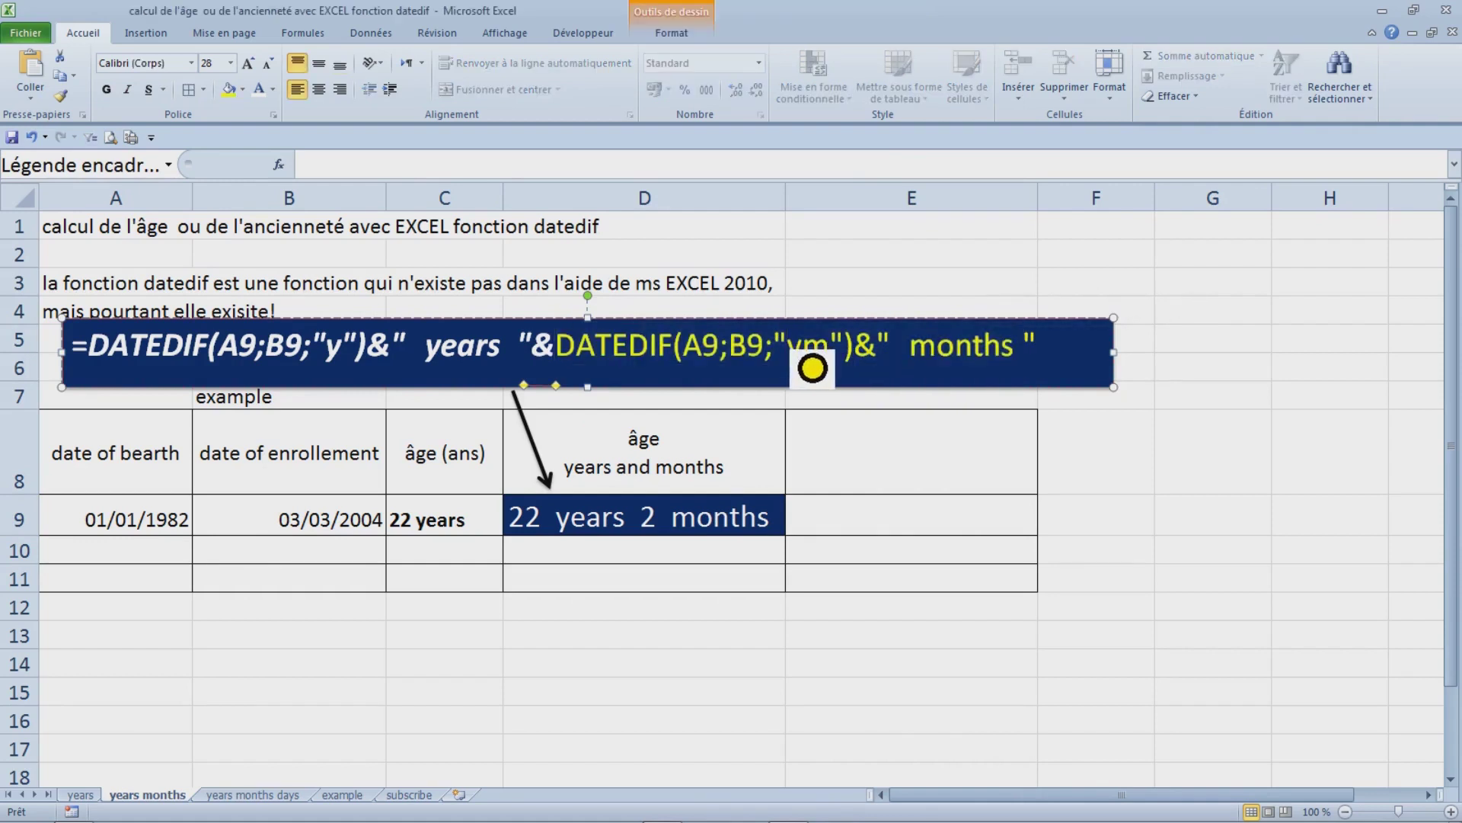
double_click(812, 368)
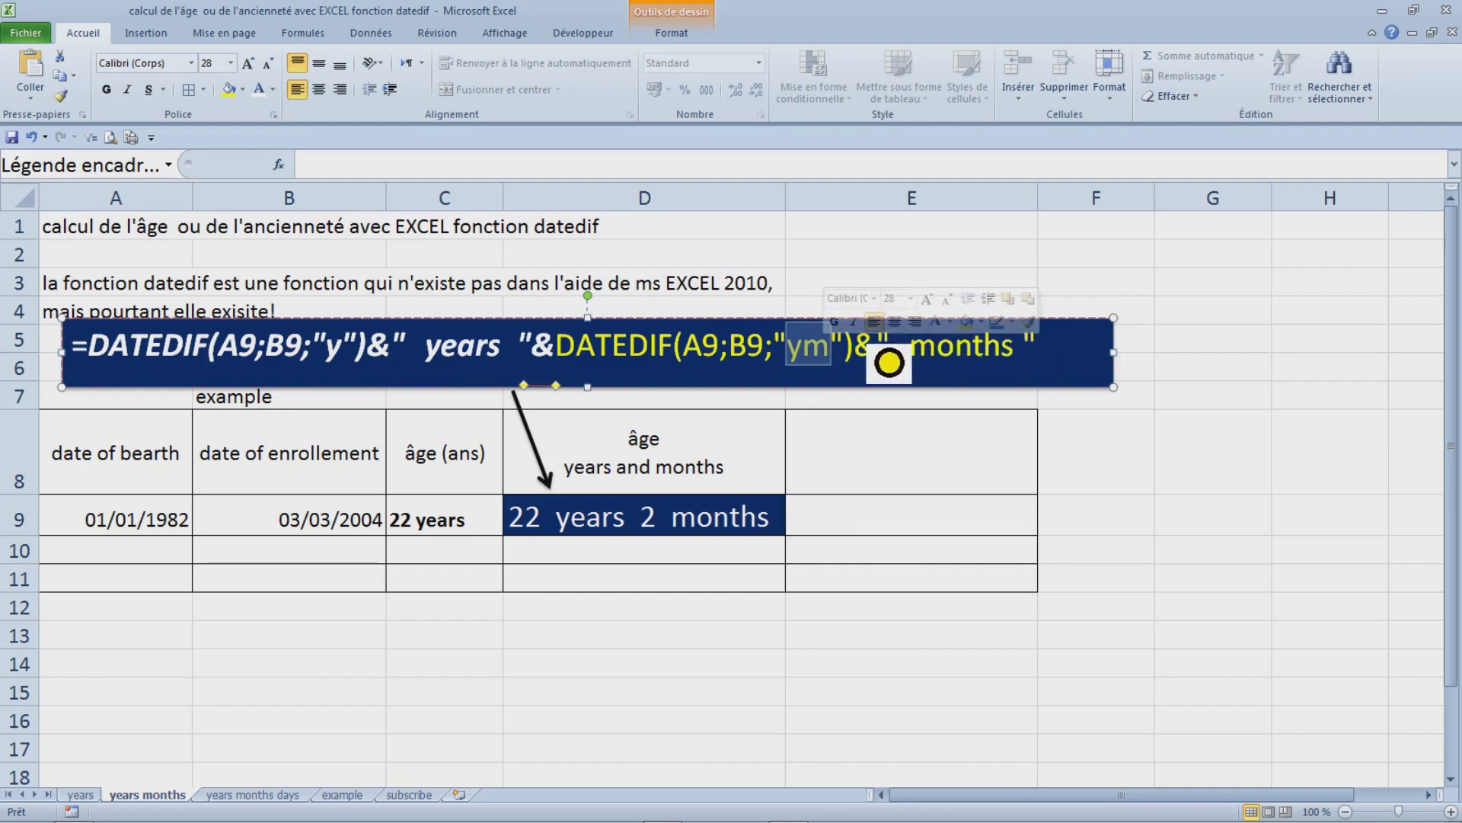
left_click_drag(830, 347, 1070, 365)
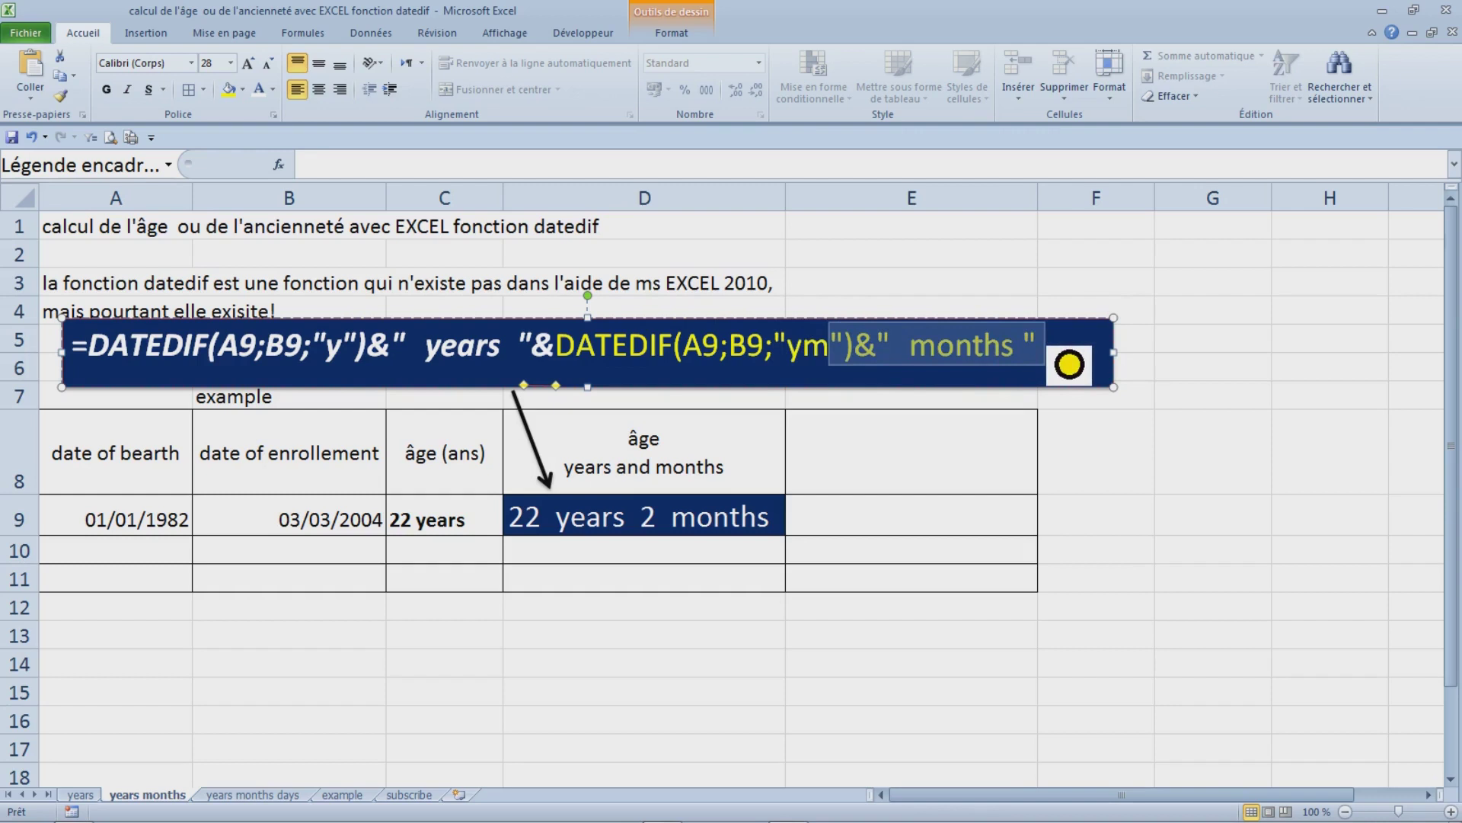
left_click(1116, 479)
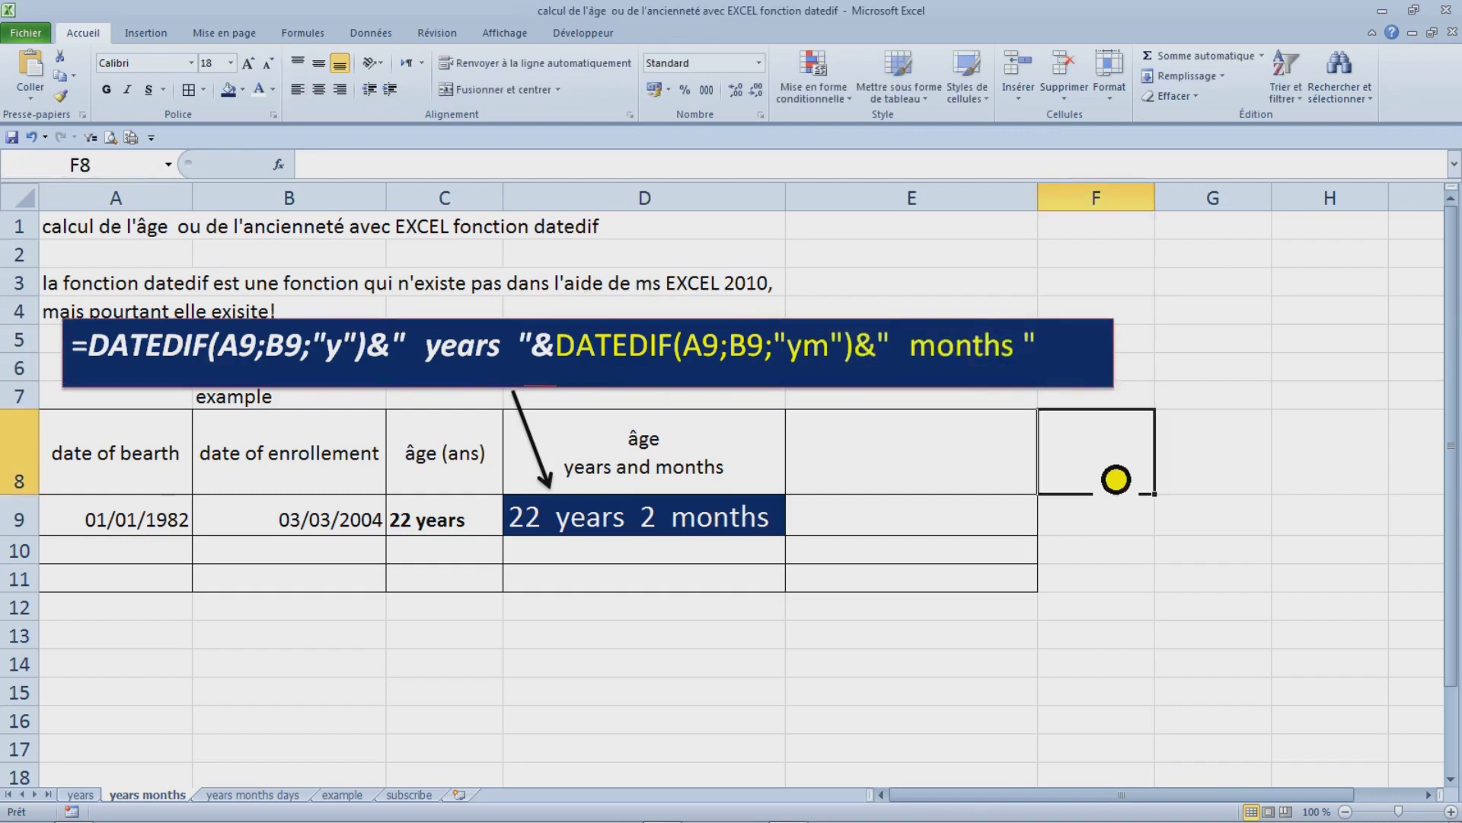
- Add the note 'mois=months' and move it up to E1
left_click(1032, 293)
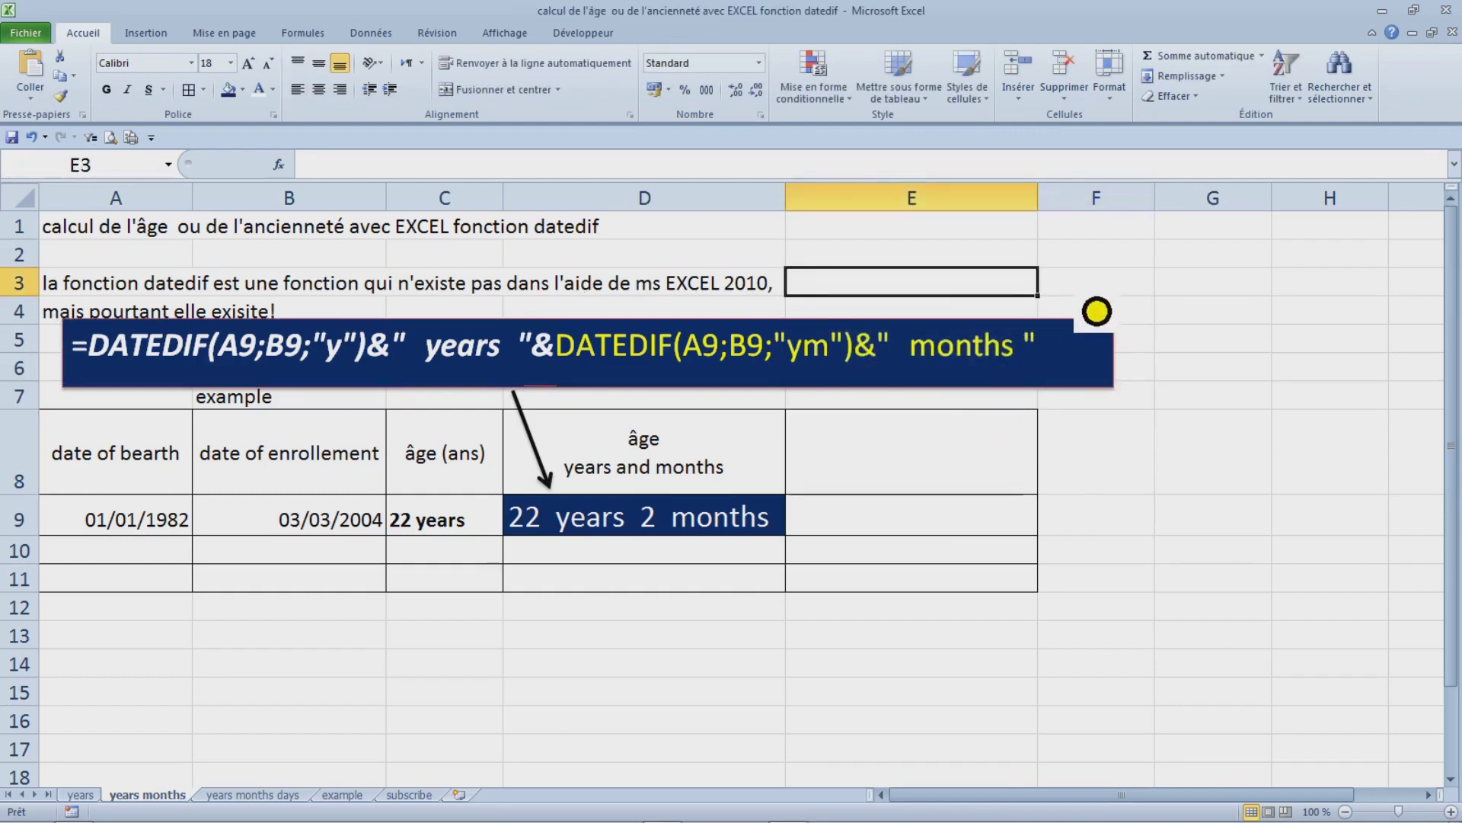
type("mon")
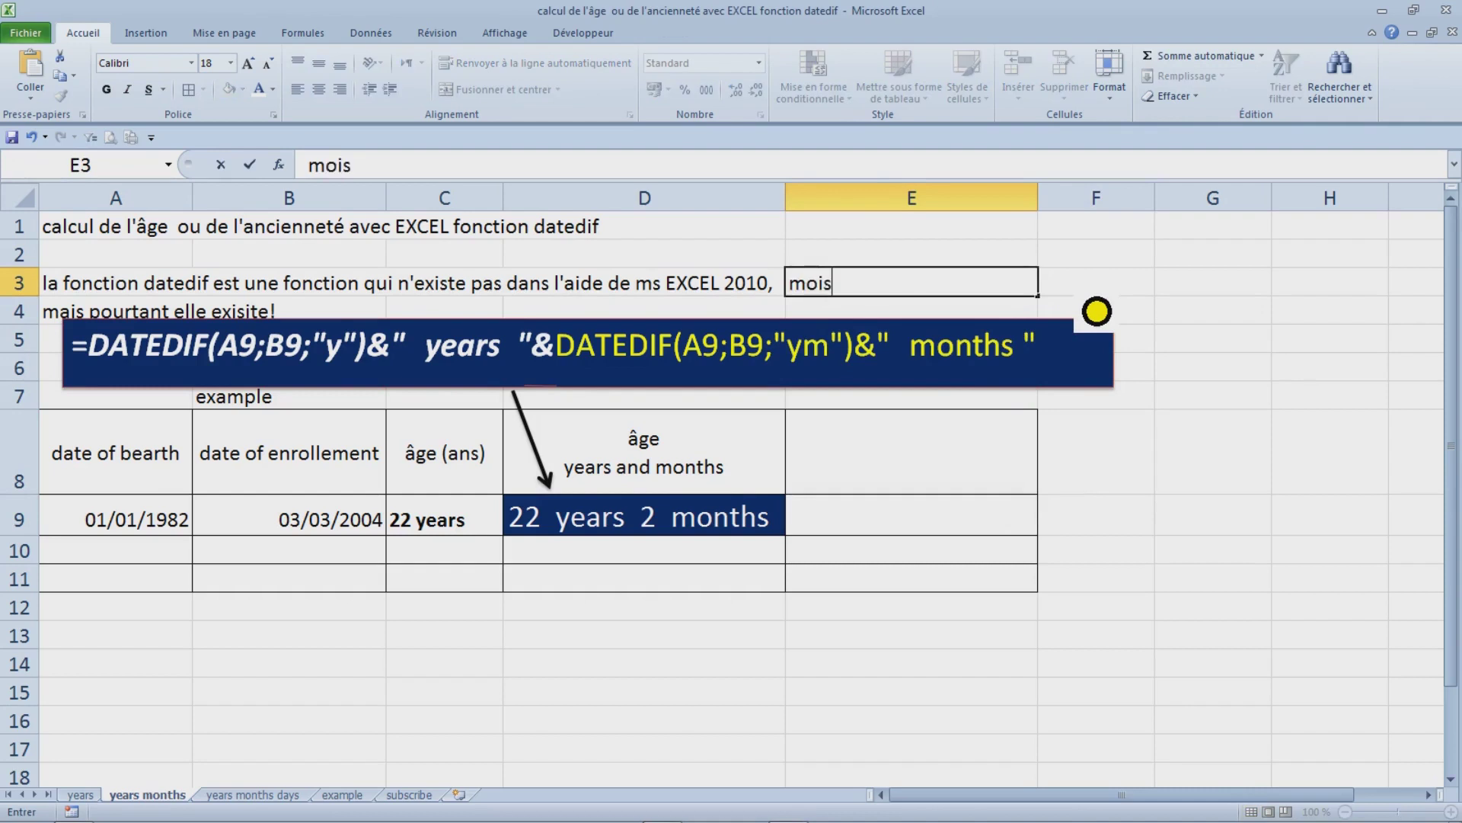
type("ths")
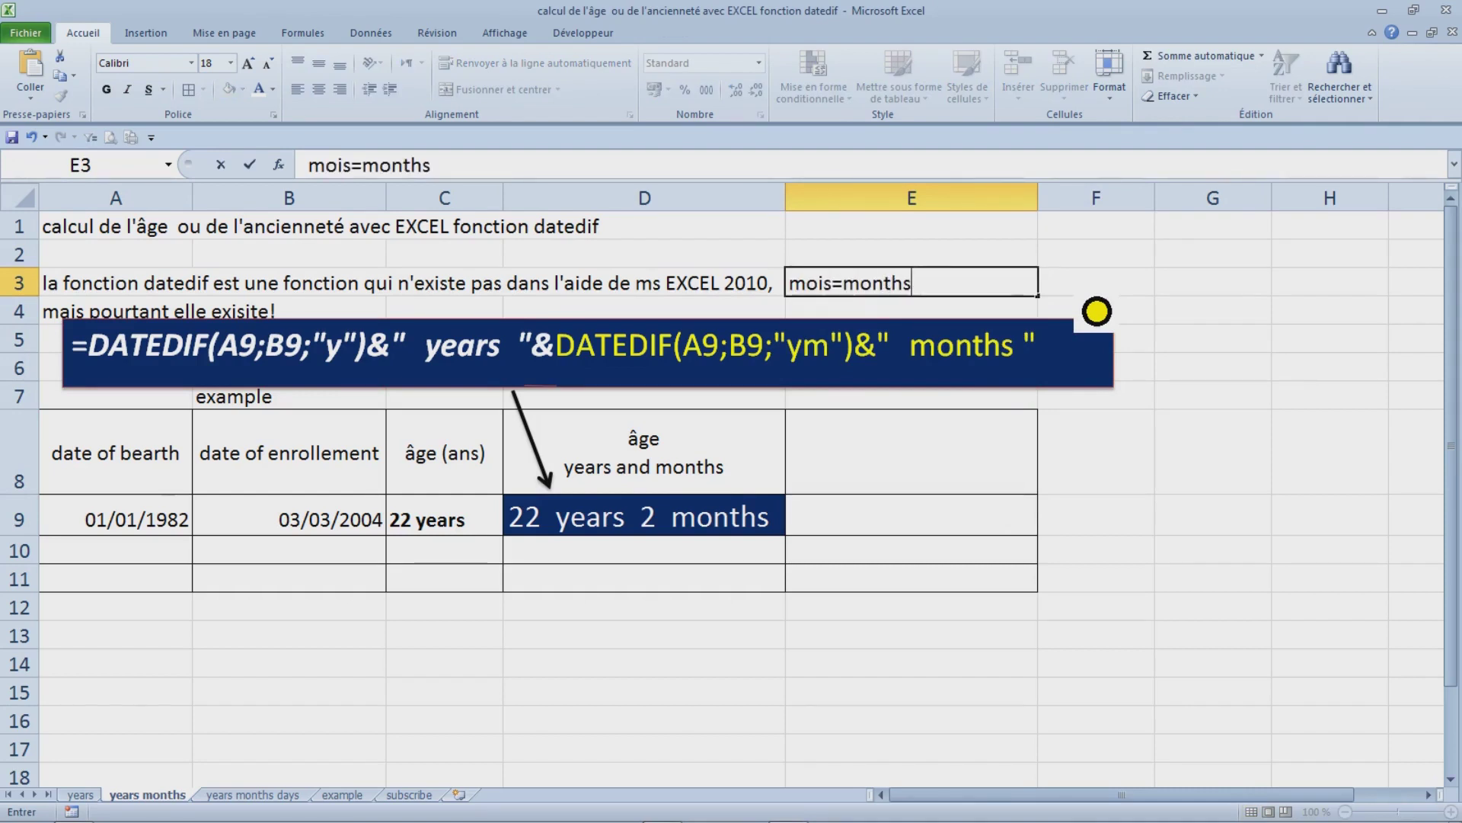
left_click(1097, 311)
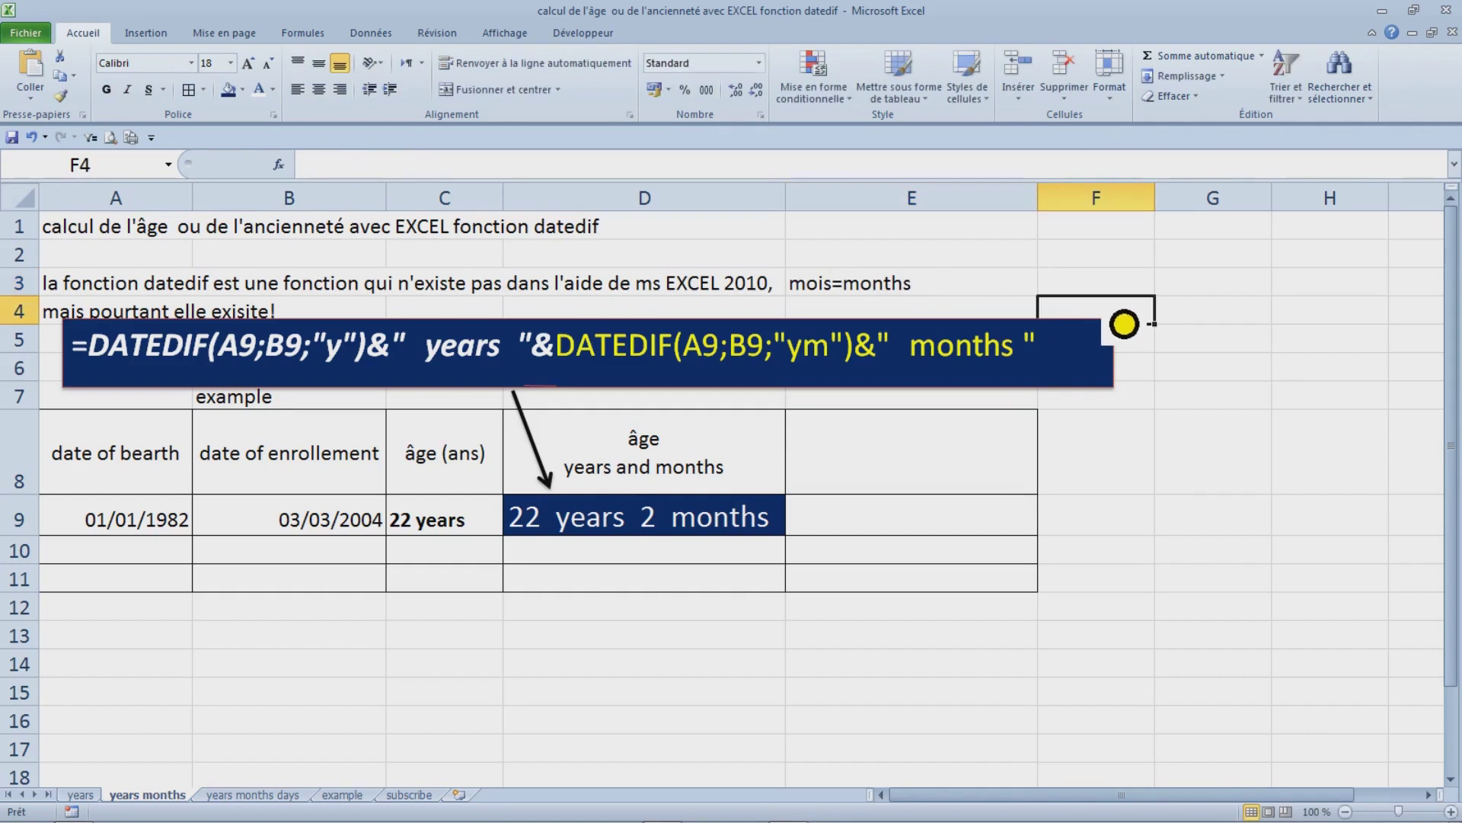
left_click(947, 287)
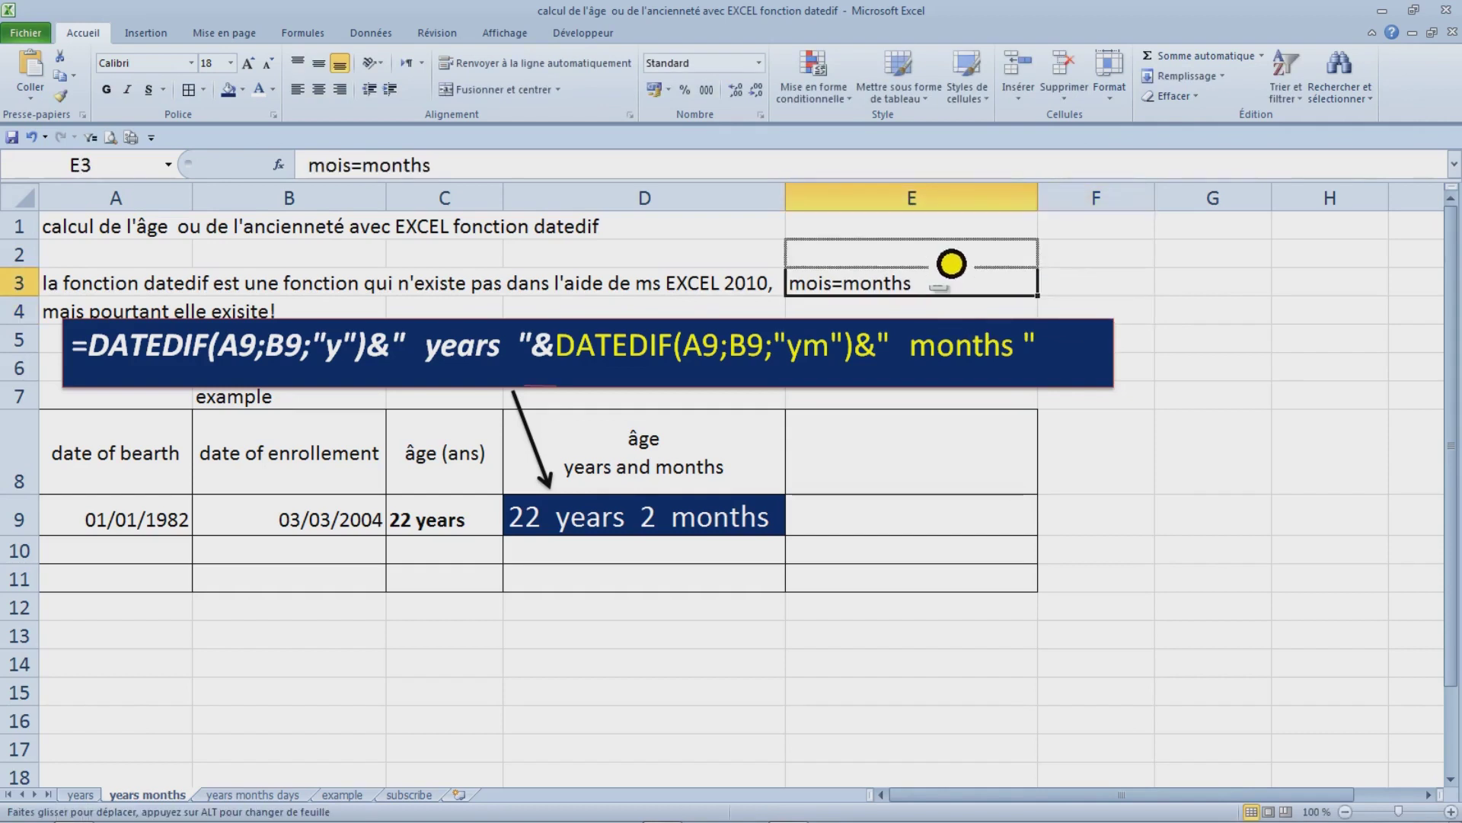
left_click_drag(947, 287, 953, 251)
- Add 'years=ans' in E2 with its typo fixed and 'days =jours' in F1, then select E1:F2
left_click(947, 271)
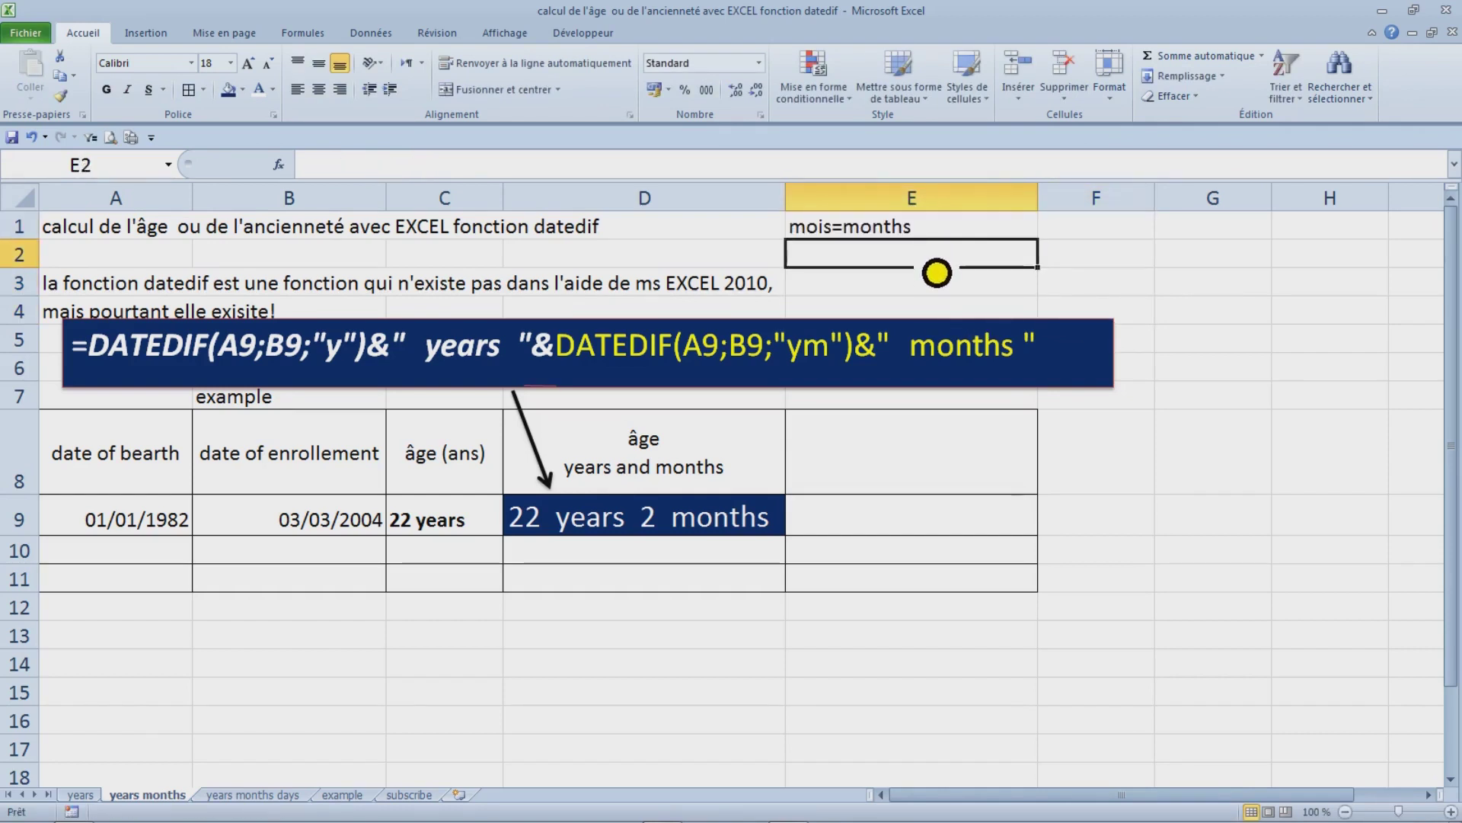
type("years")
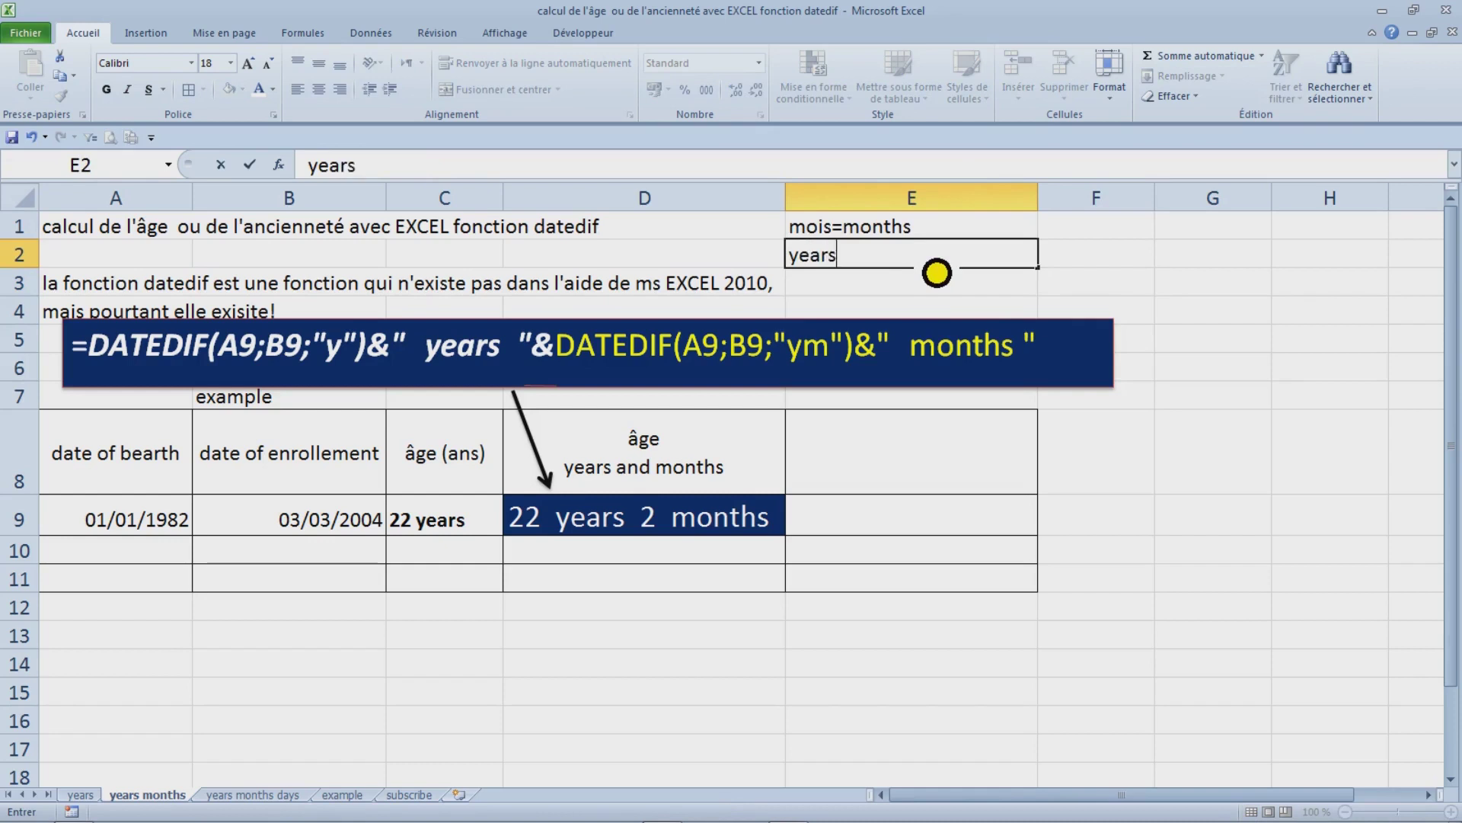
type("=anns")
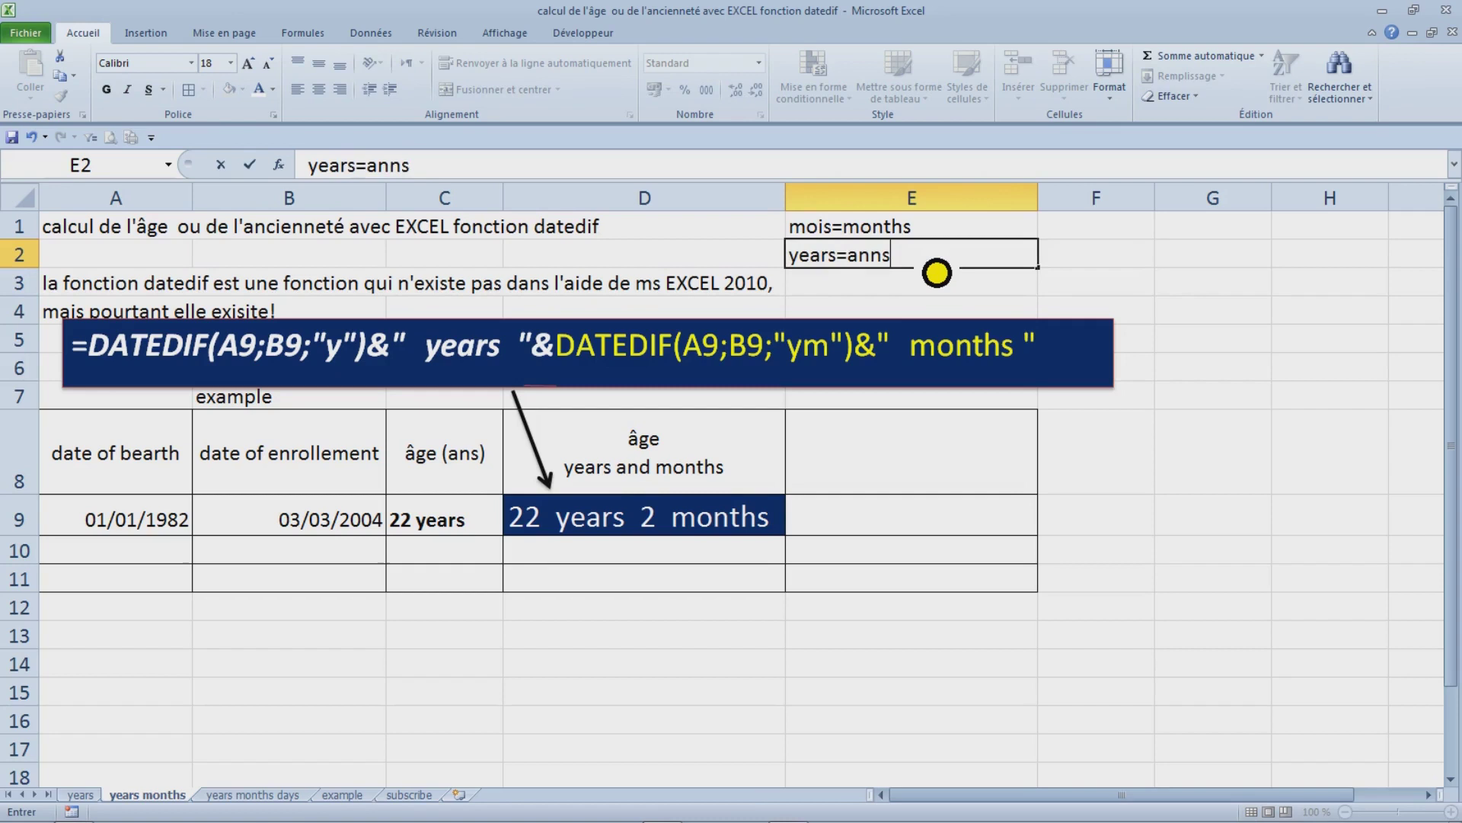
left_click(870, 255)
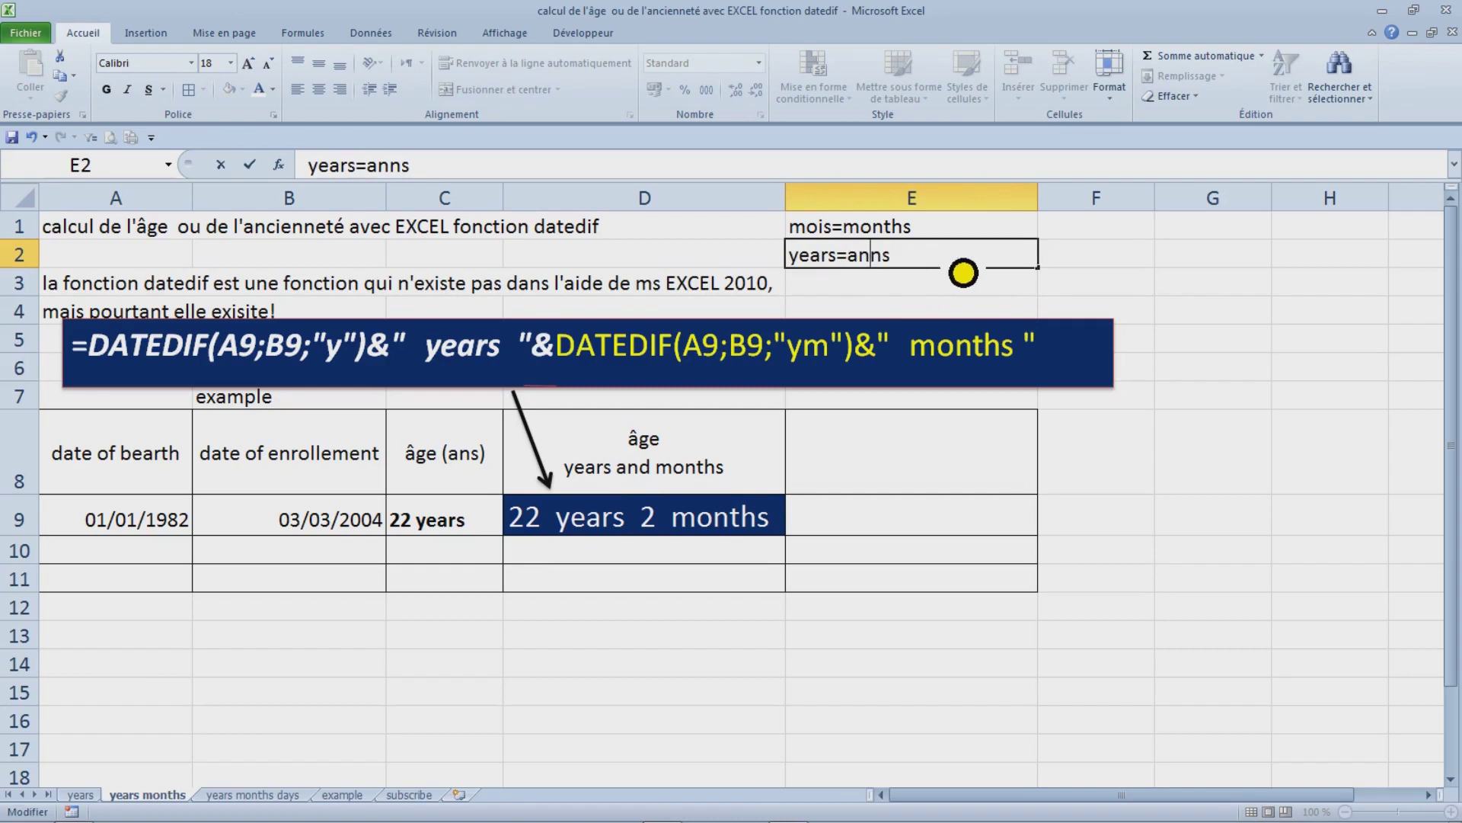
left_click(1096, 235)
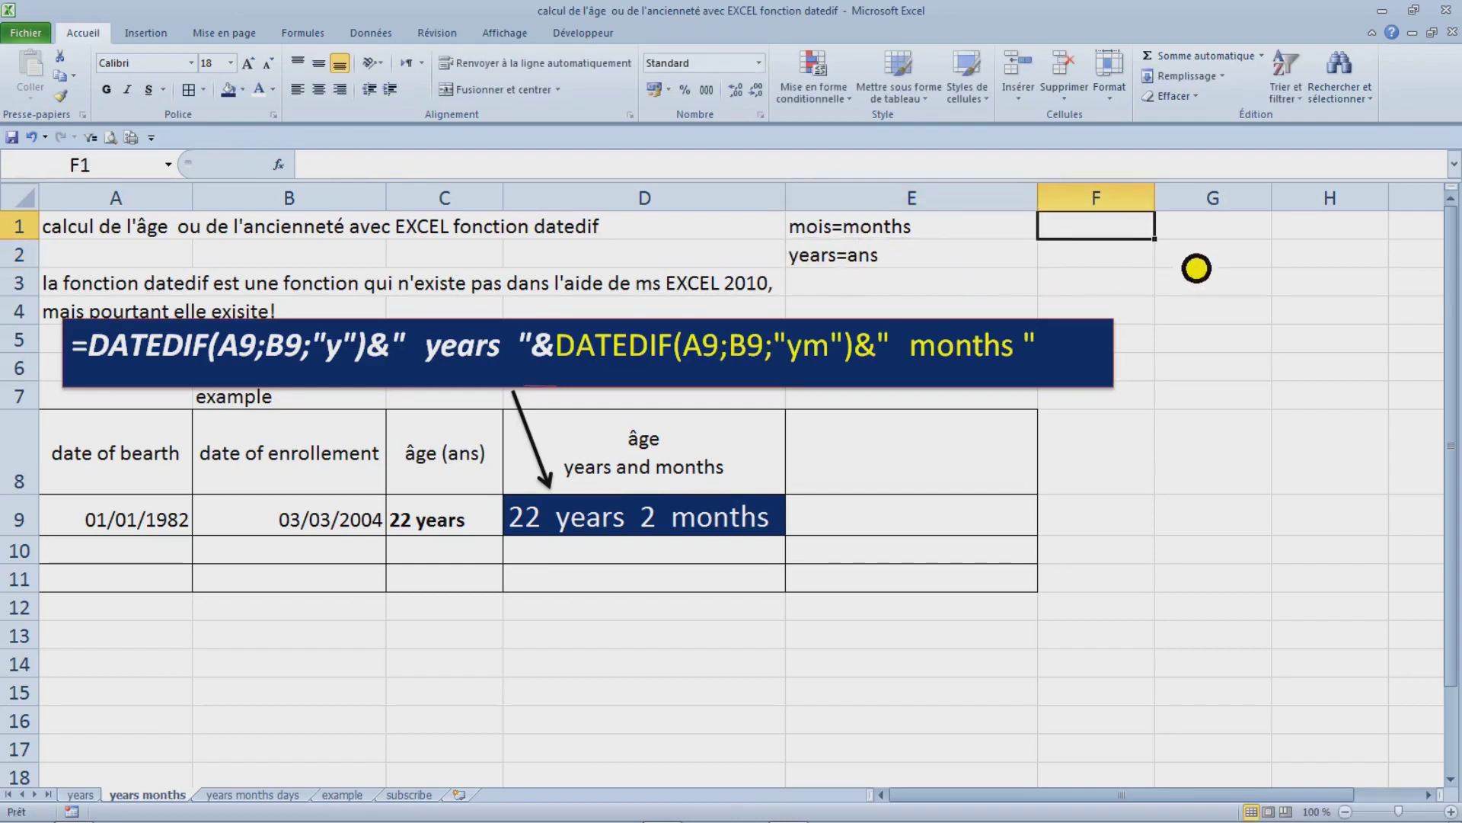
type("days =jours")
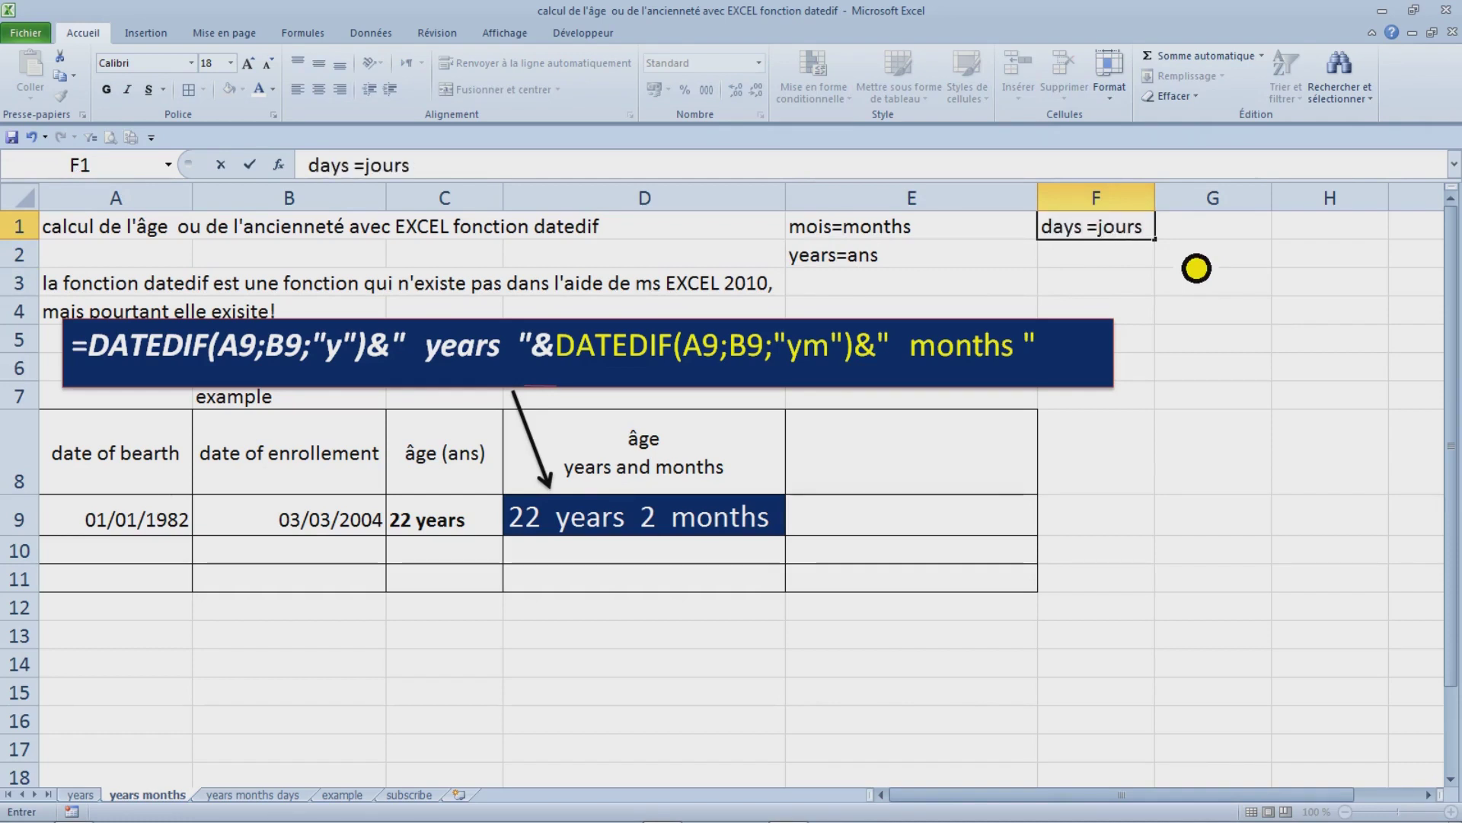
left_click(1204, 294)
left_click_drag(934, 238, 1110, 263)
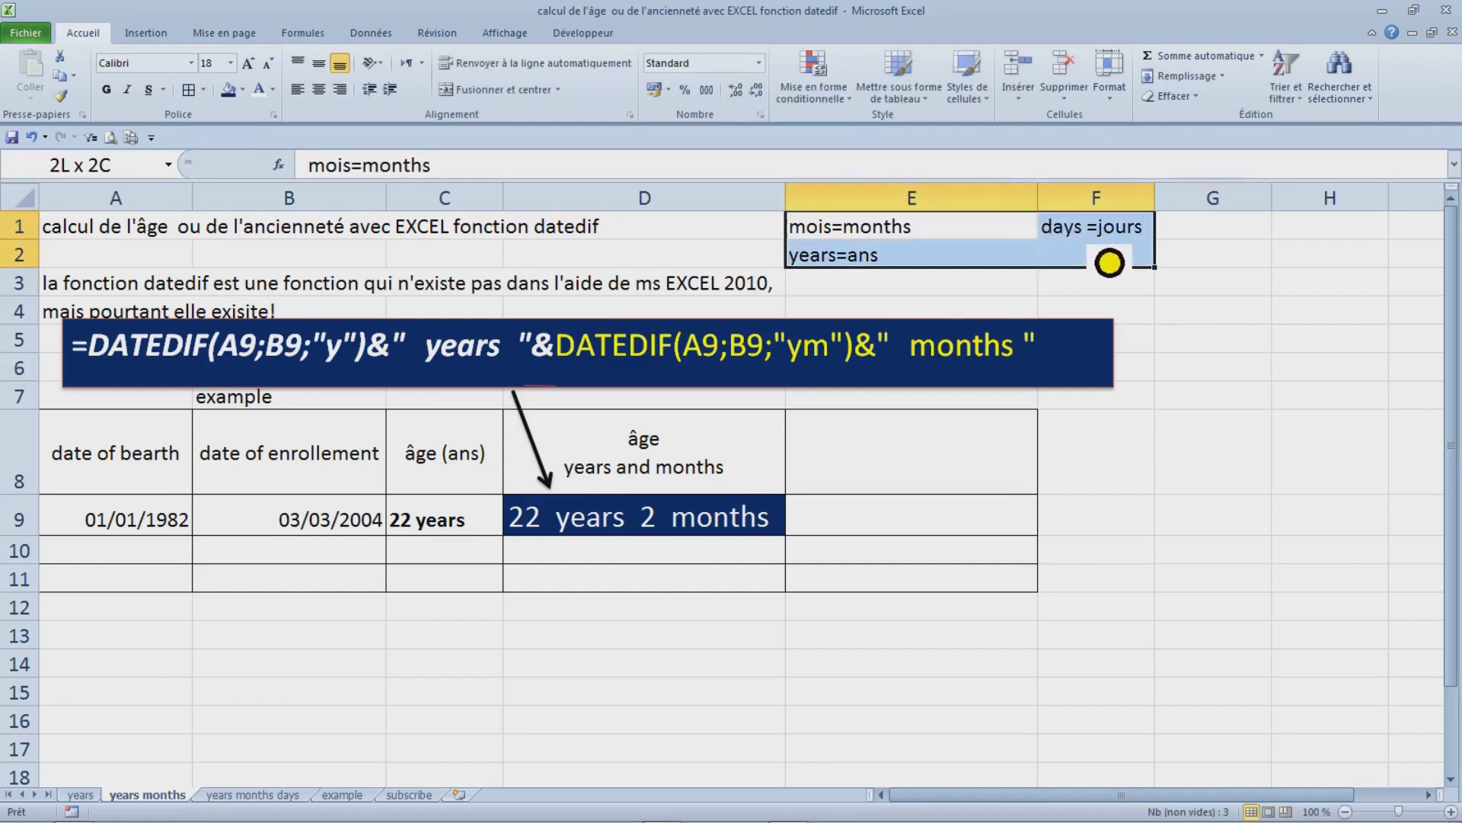
left_click(472, 365)
double_click(482, 369)
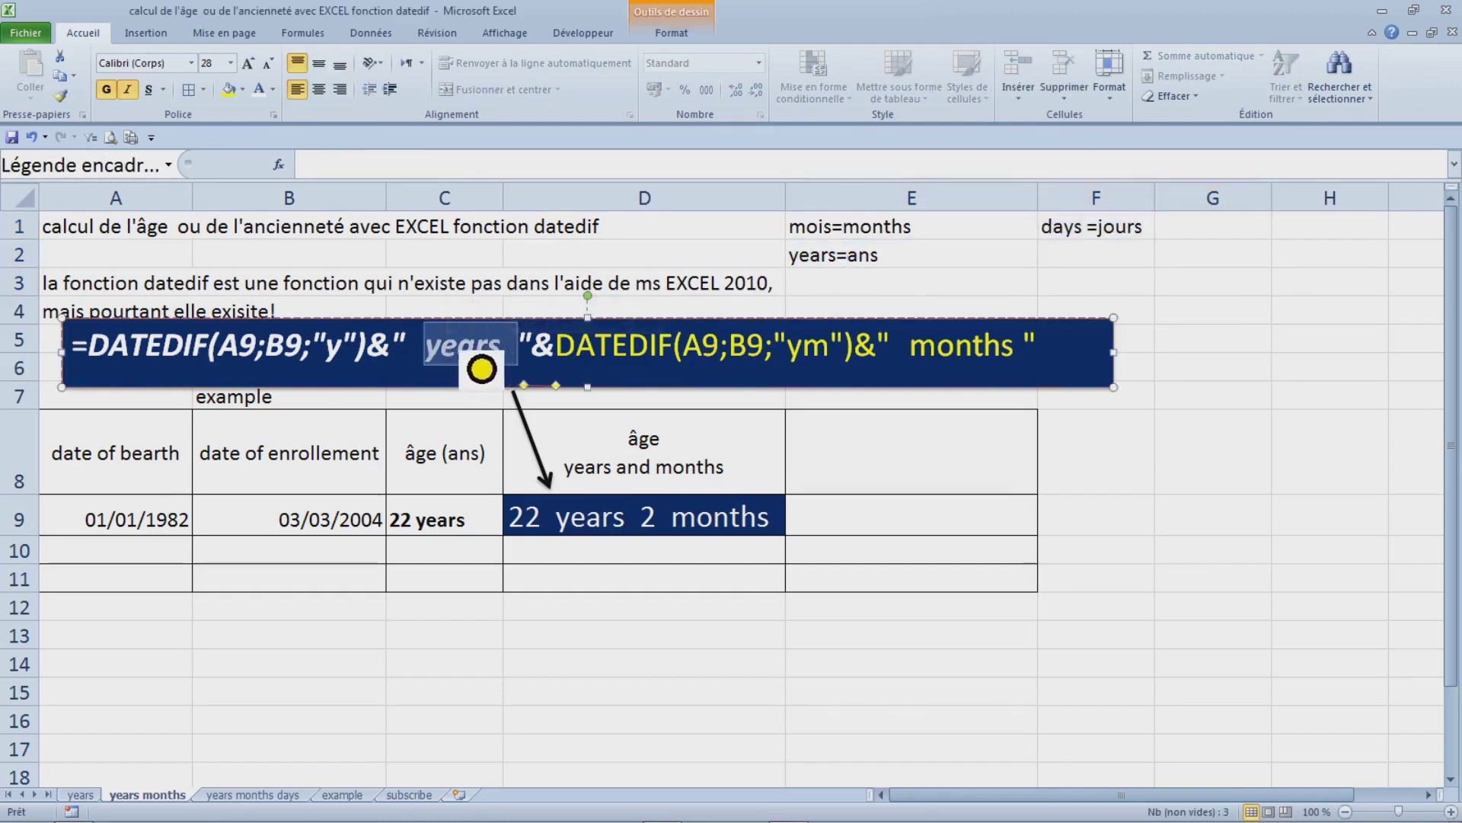
double_click(983, 364)
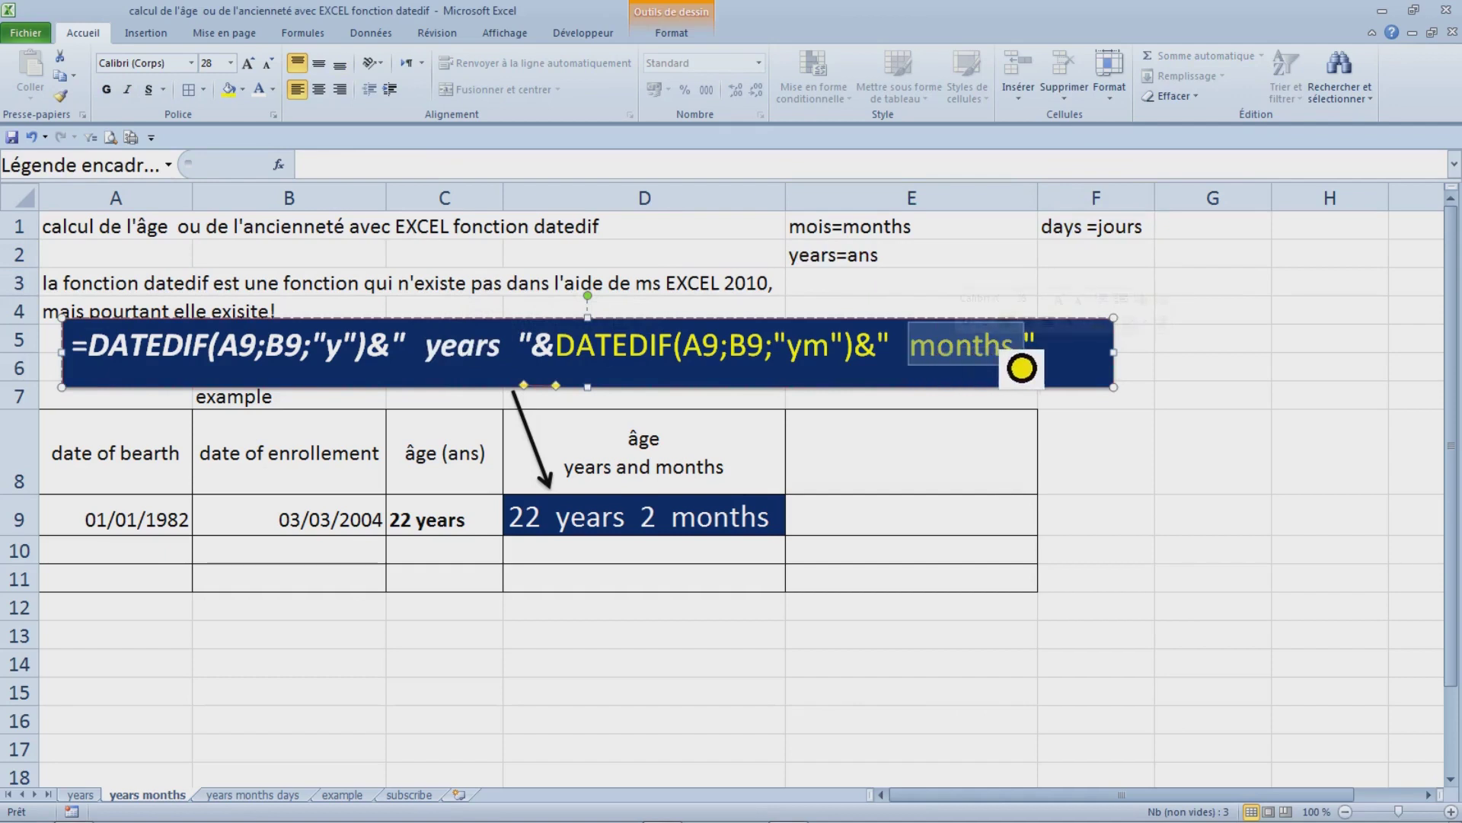
left_click(1116, 476)
left_click(695, 522)
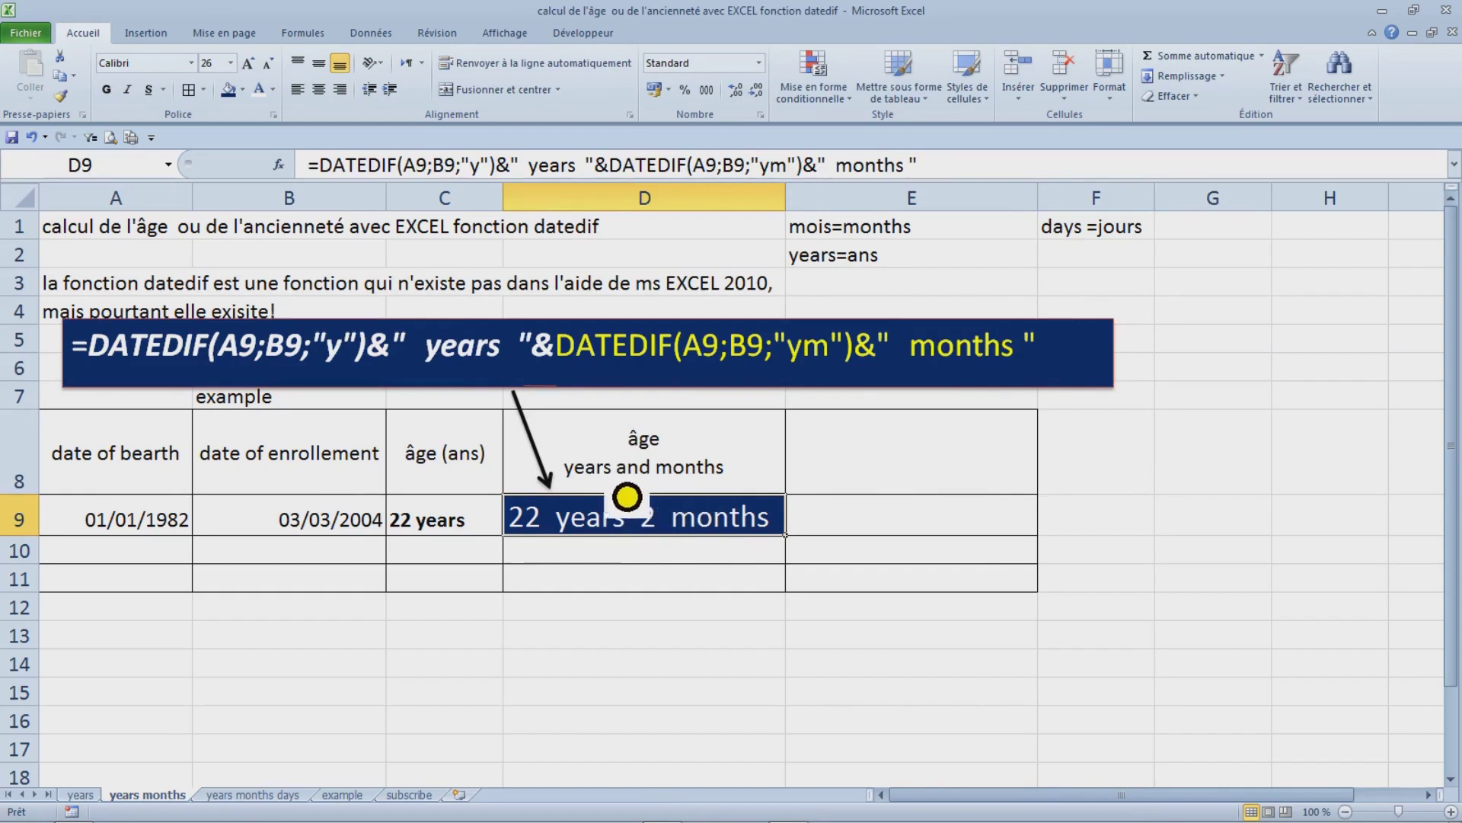
left_click(457, 525)
double_click(465, 526)
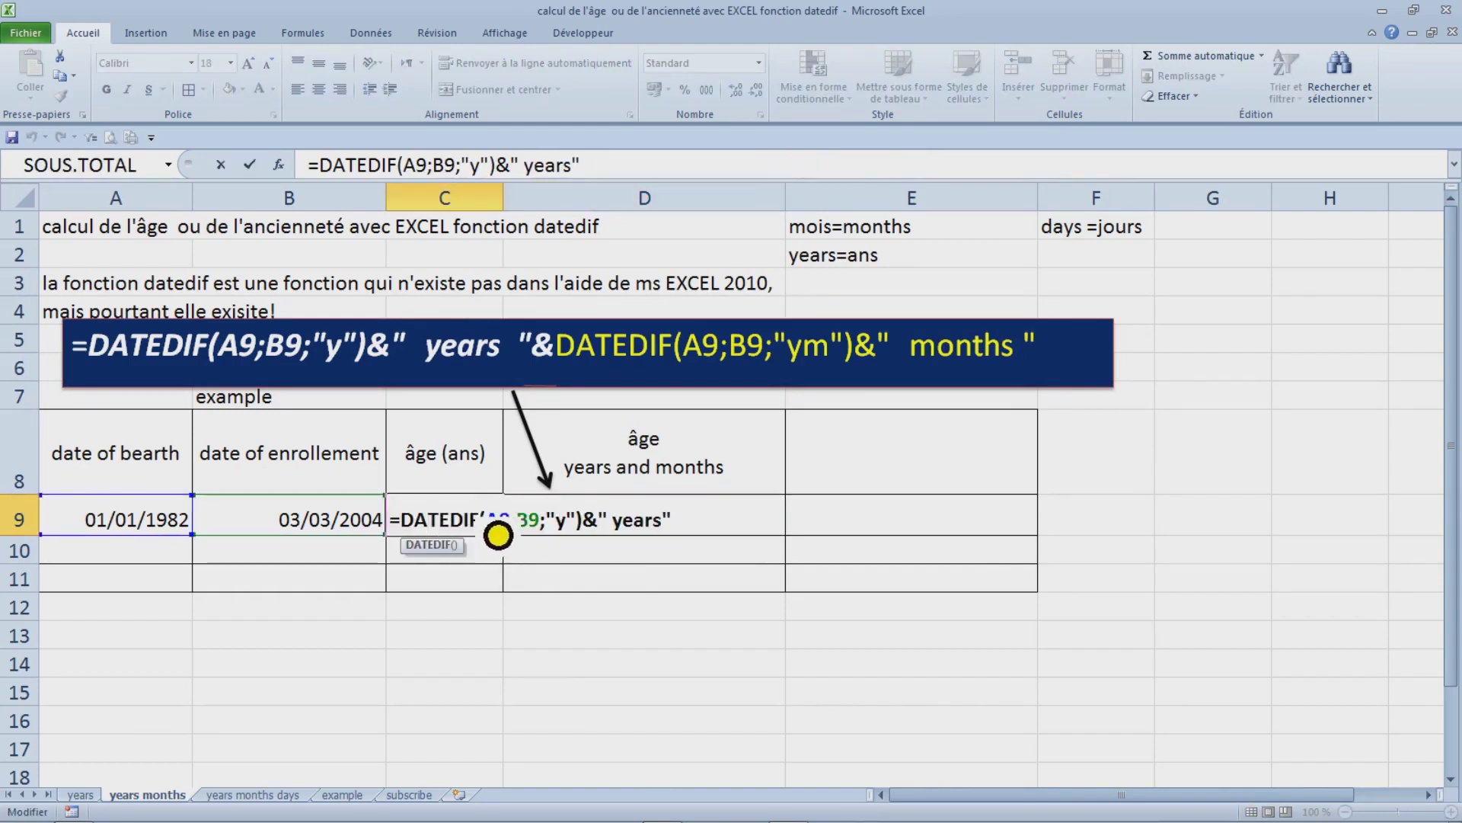
left_click_drag(417, 536, 713, 543)
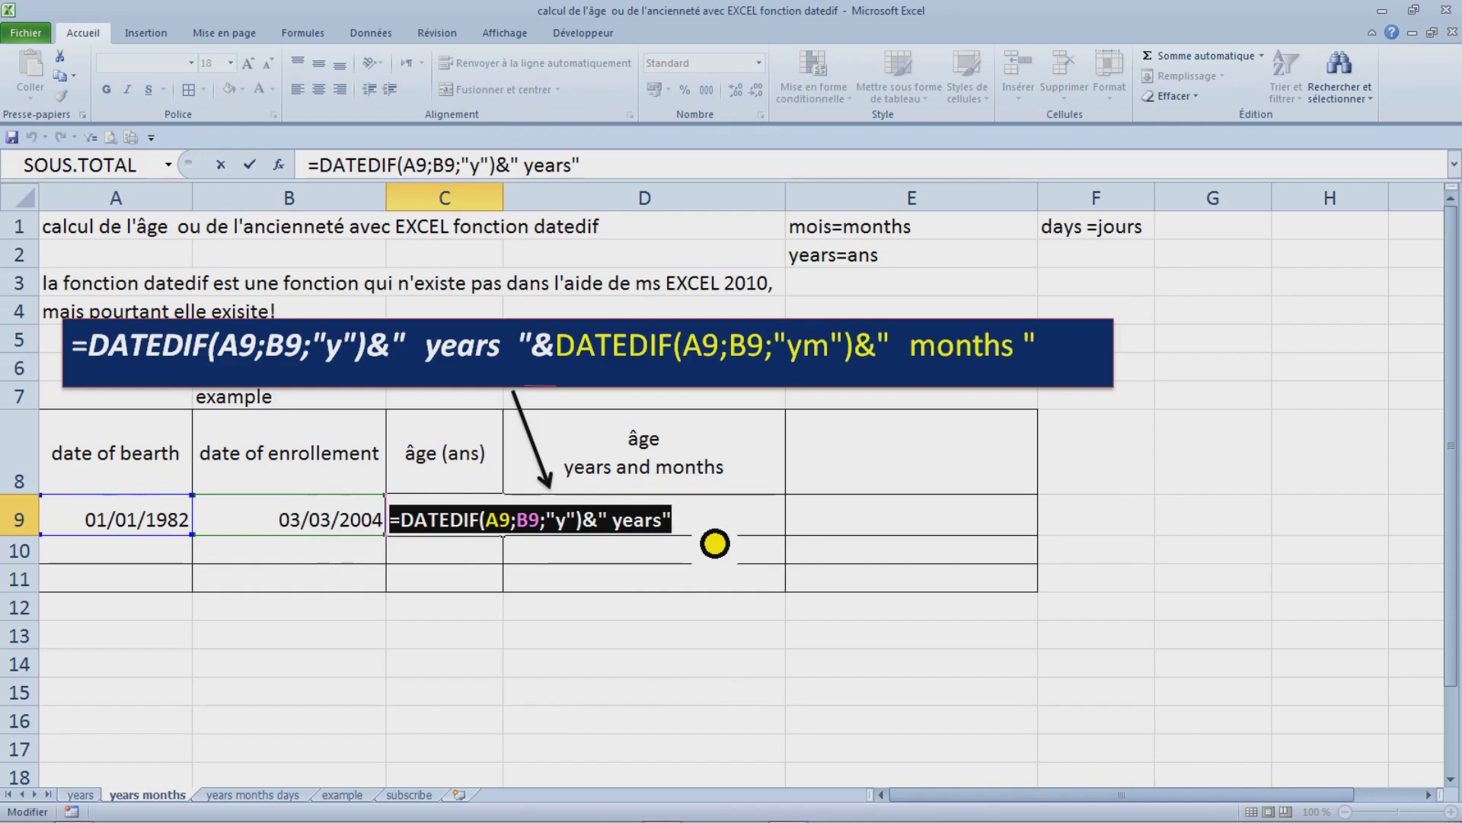
key("ctrl+Return")
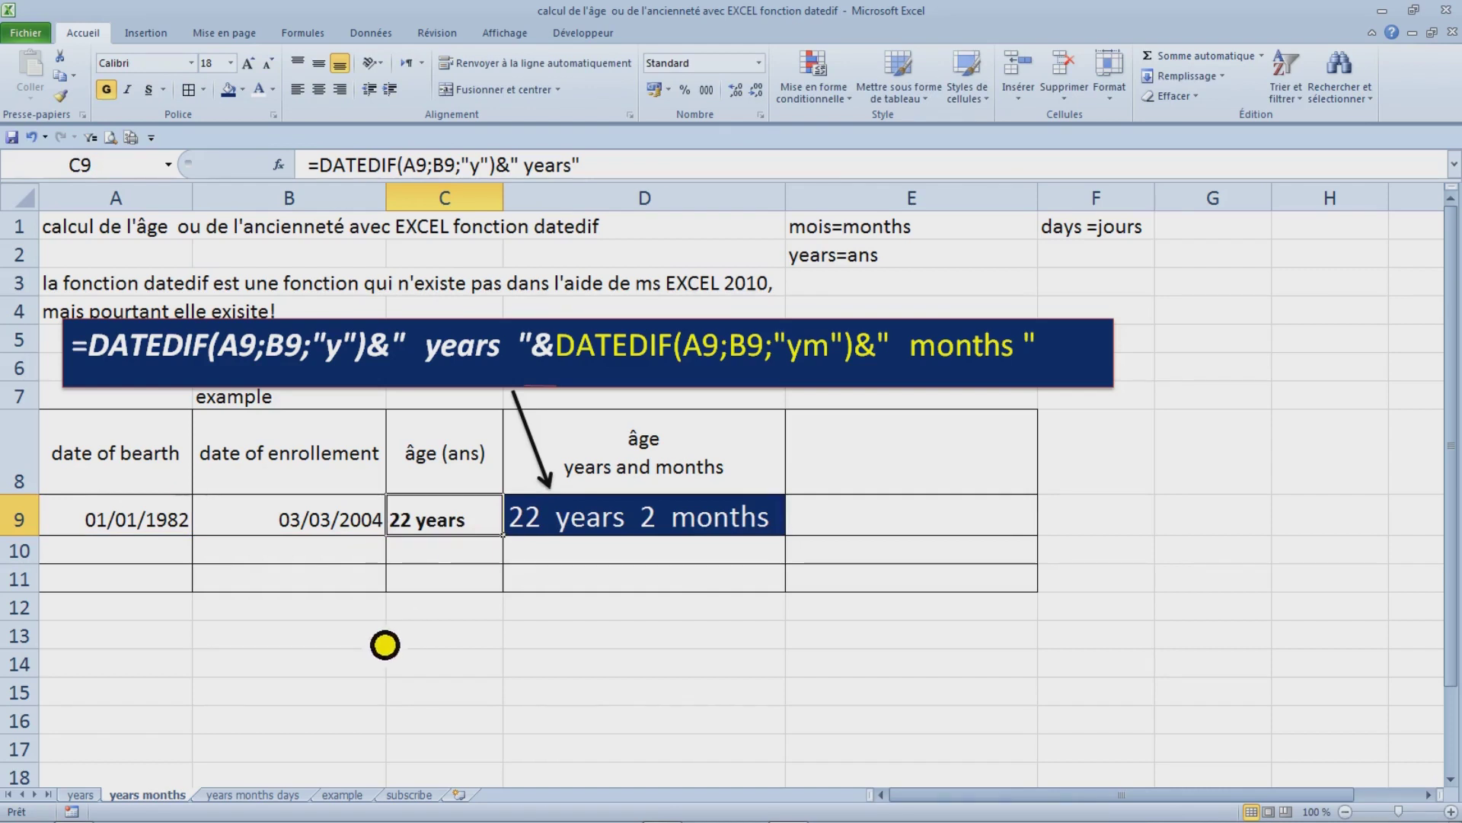
- Move to the 'years months days' sheet with its DATEDIF 'md' example
key("ctrl+Page_Down")
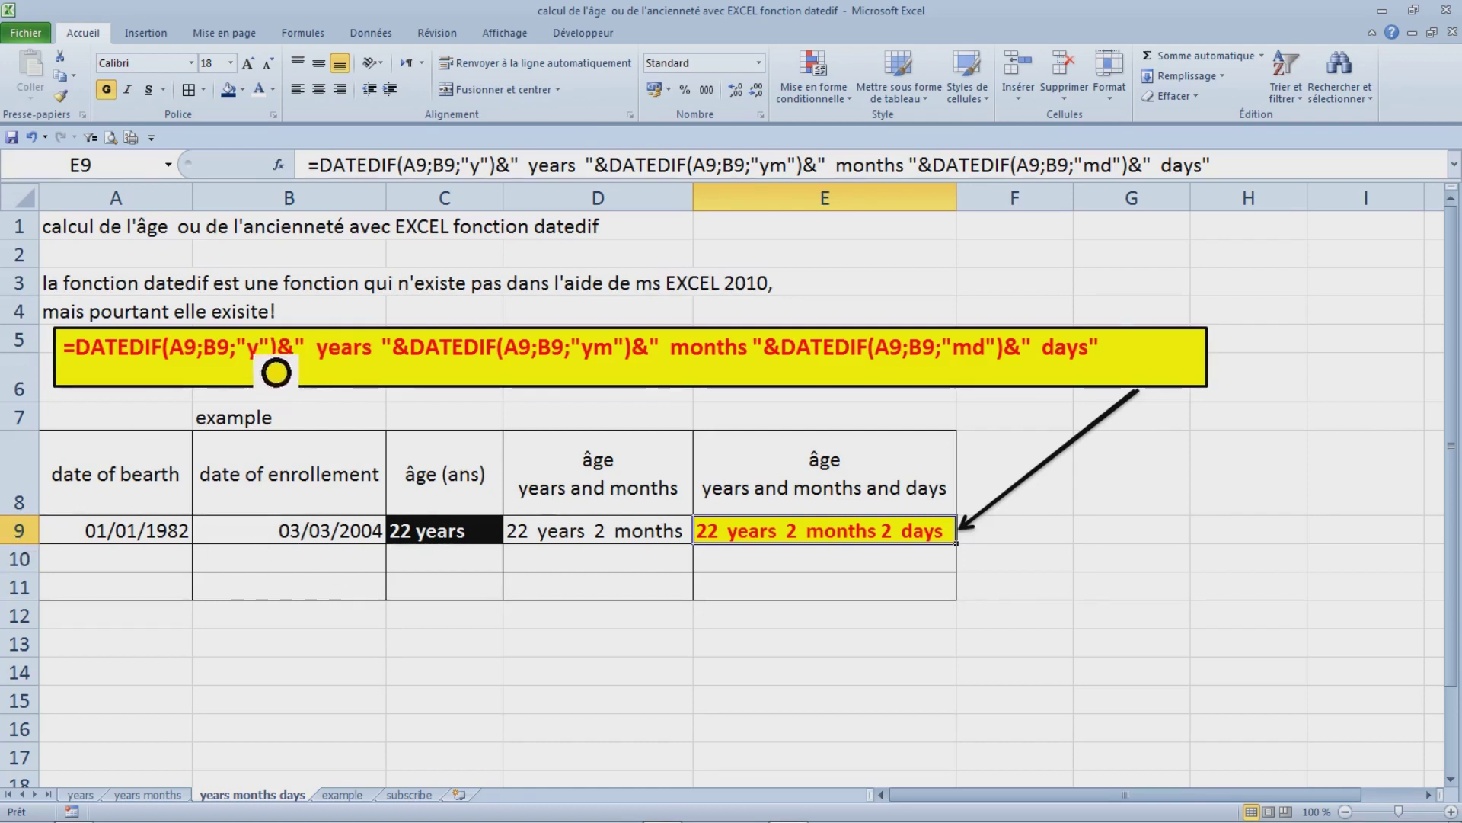
- Give the 'years' joining text in the yellow formula box a dark font colour
left_click(263, 365)
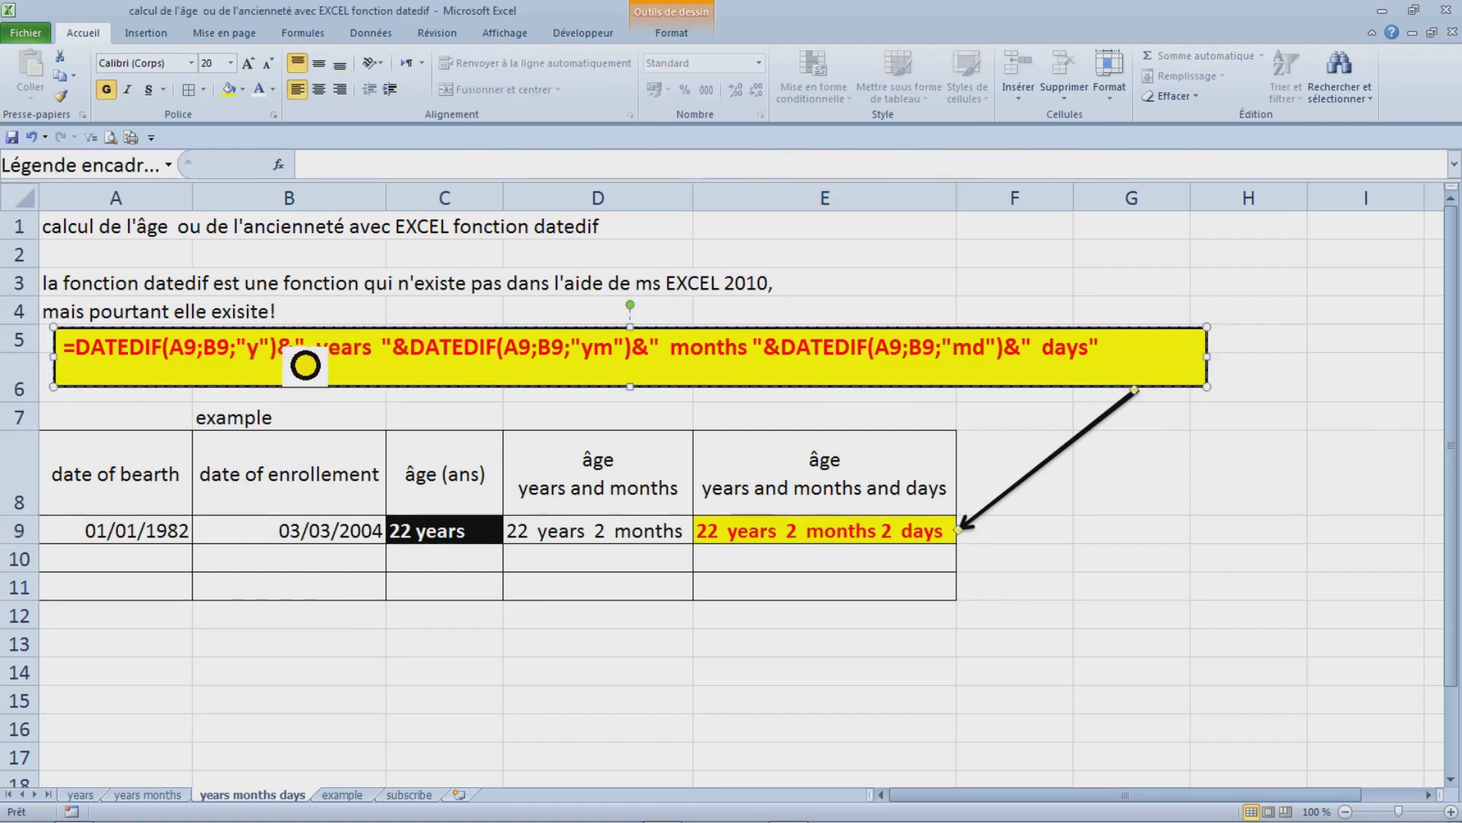
left_click_drag(299, 366, 147, 366)
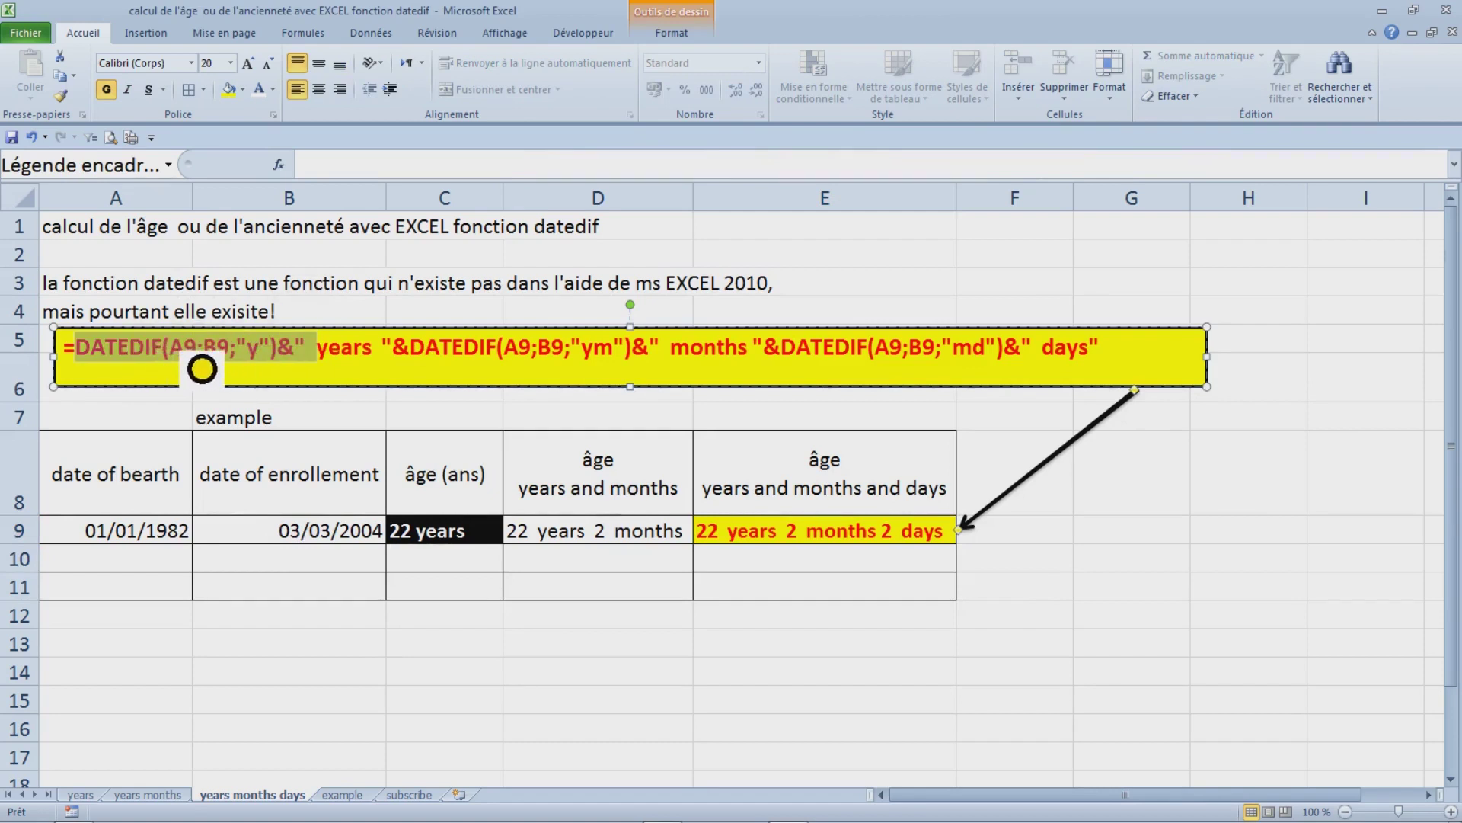
left_click(246, 362)
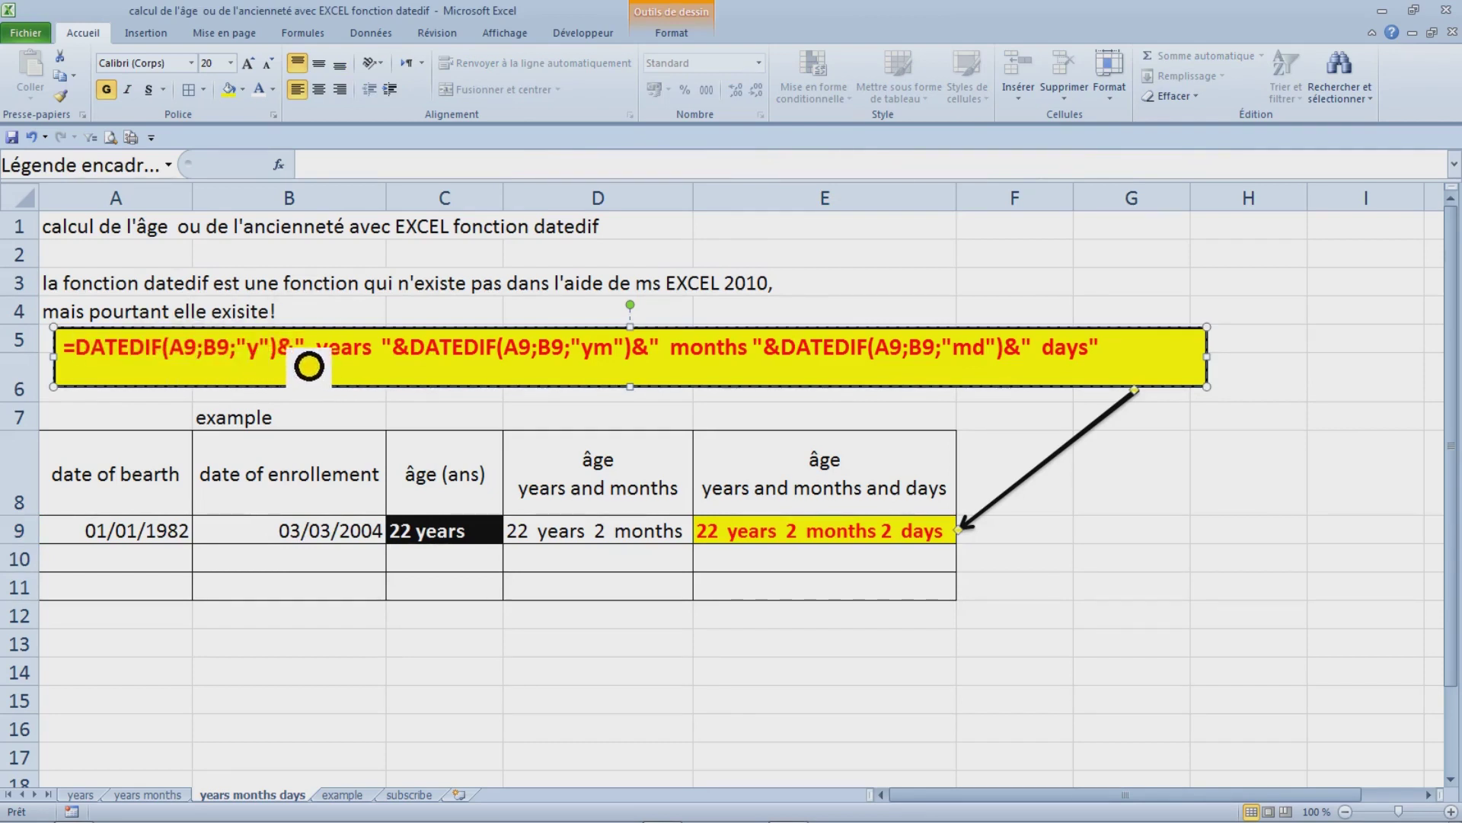
left_click_drag(259, 364, 381, 364)
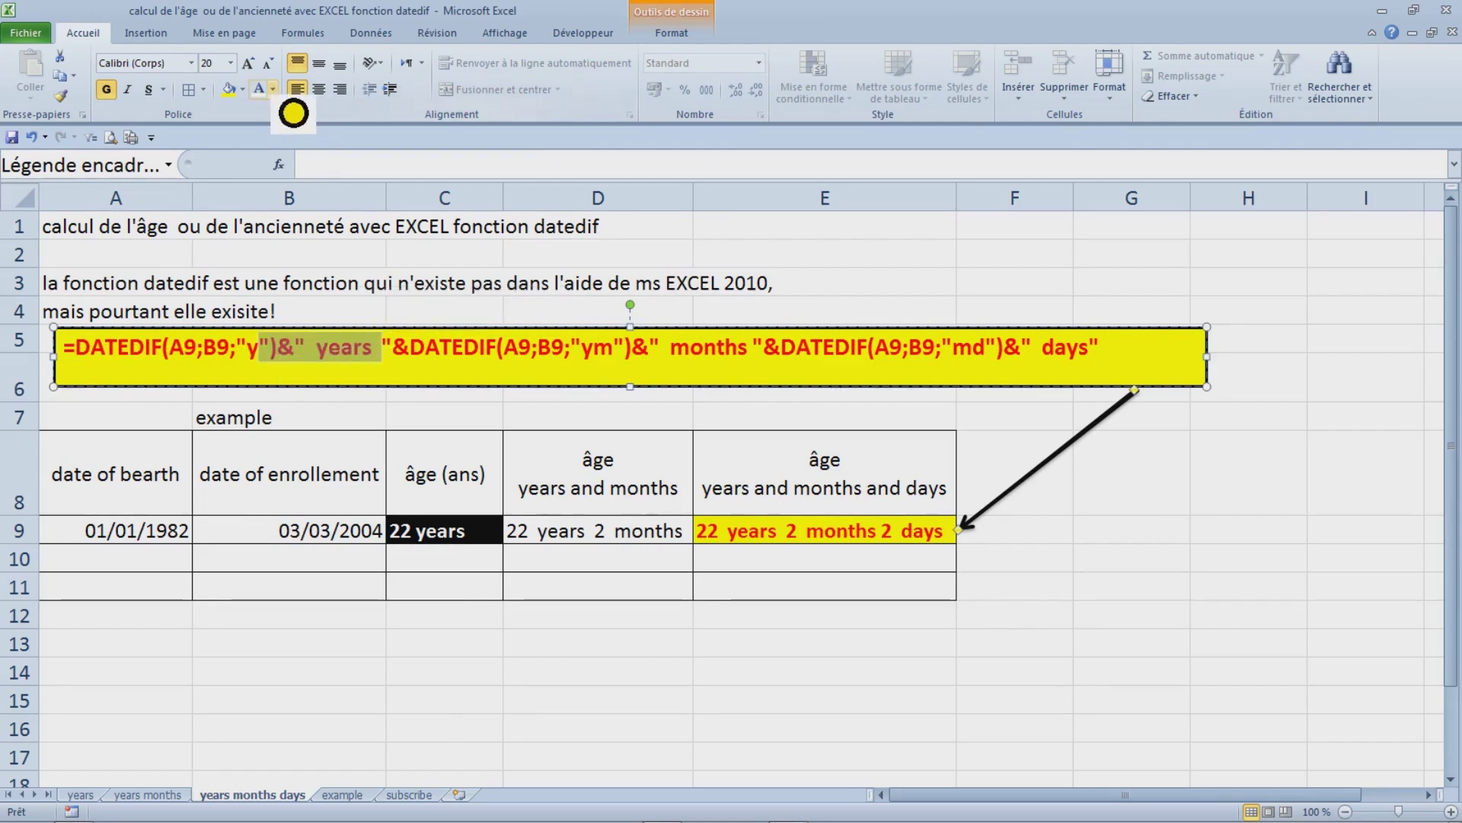
left_click(260, 90)
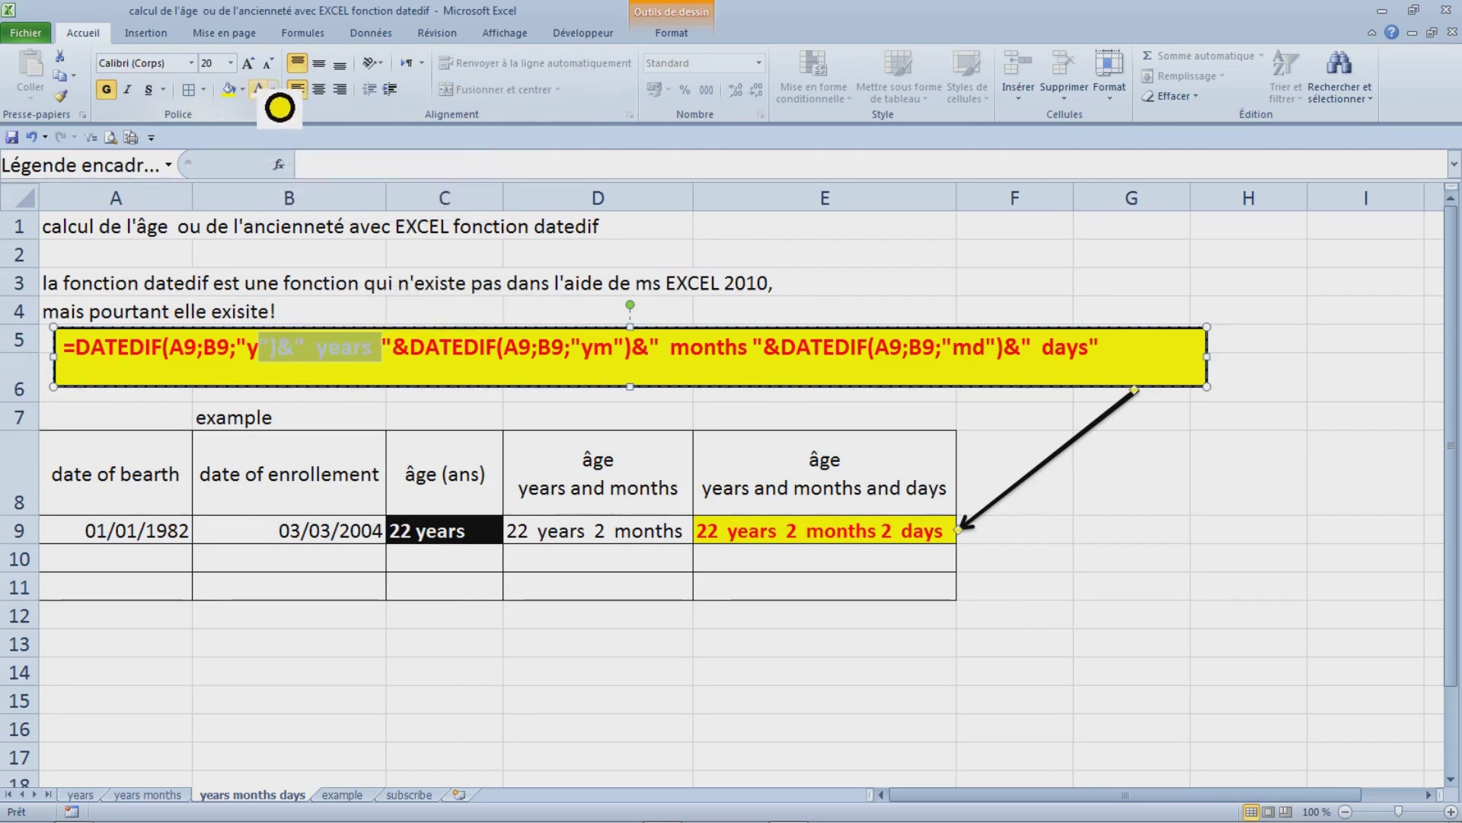
left_click(273, 90)
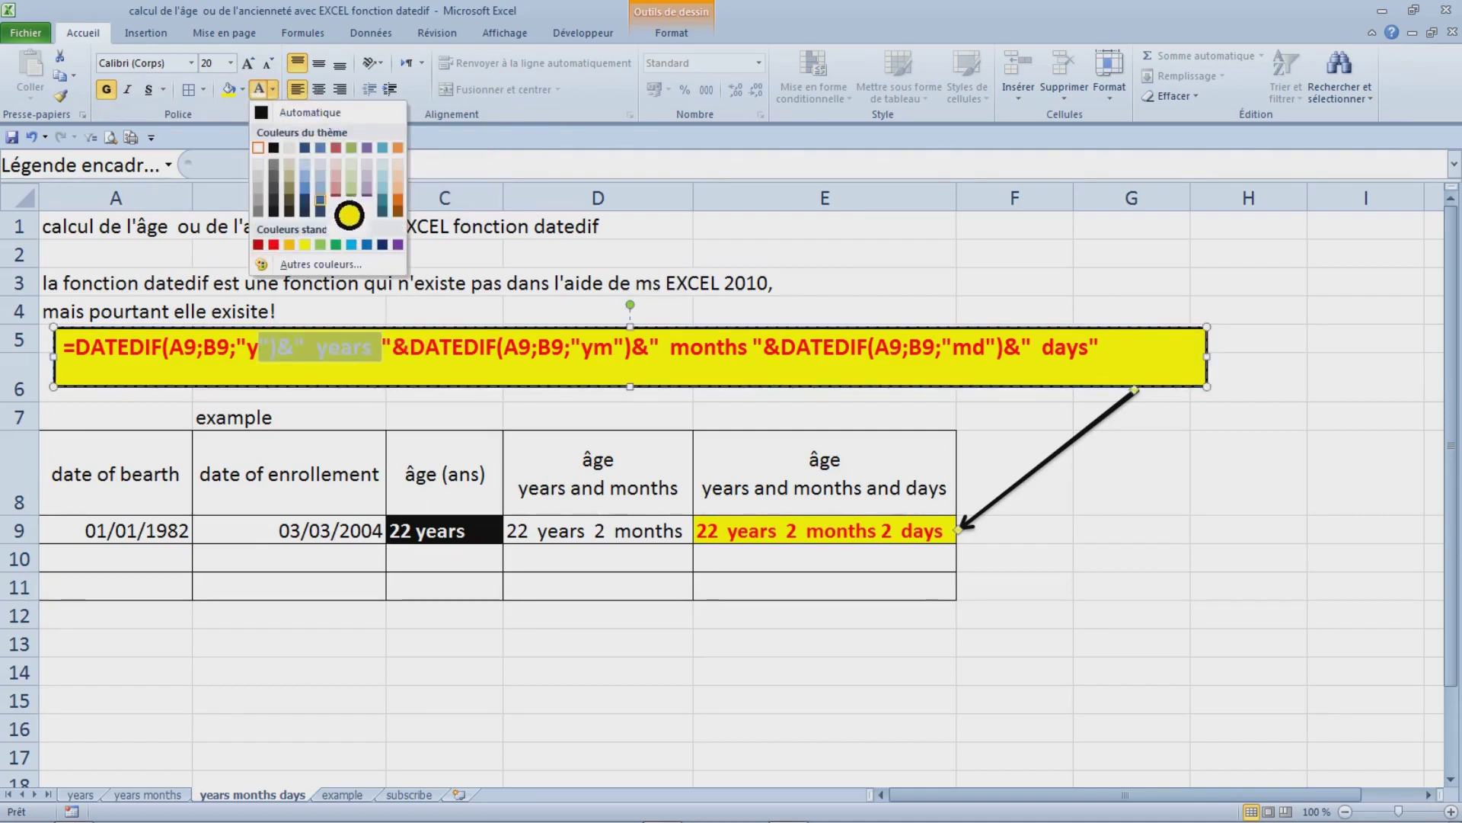
left_click(299, 164)
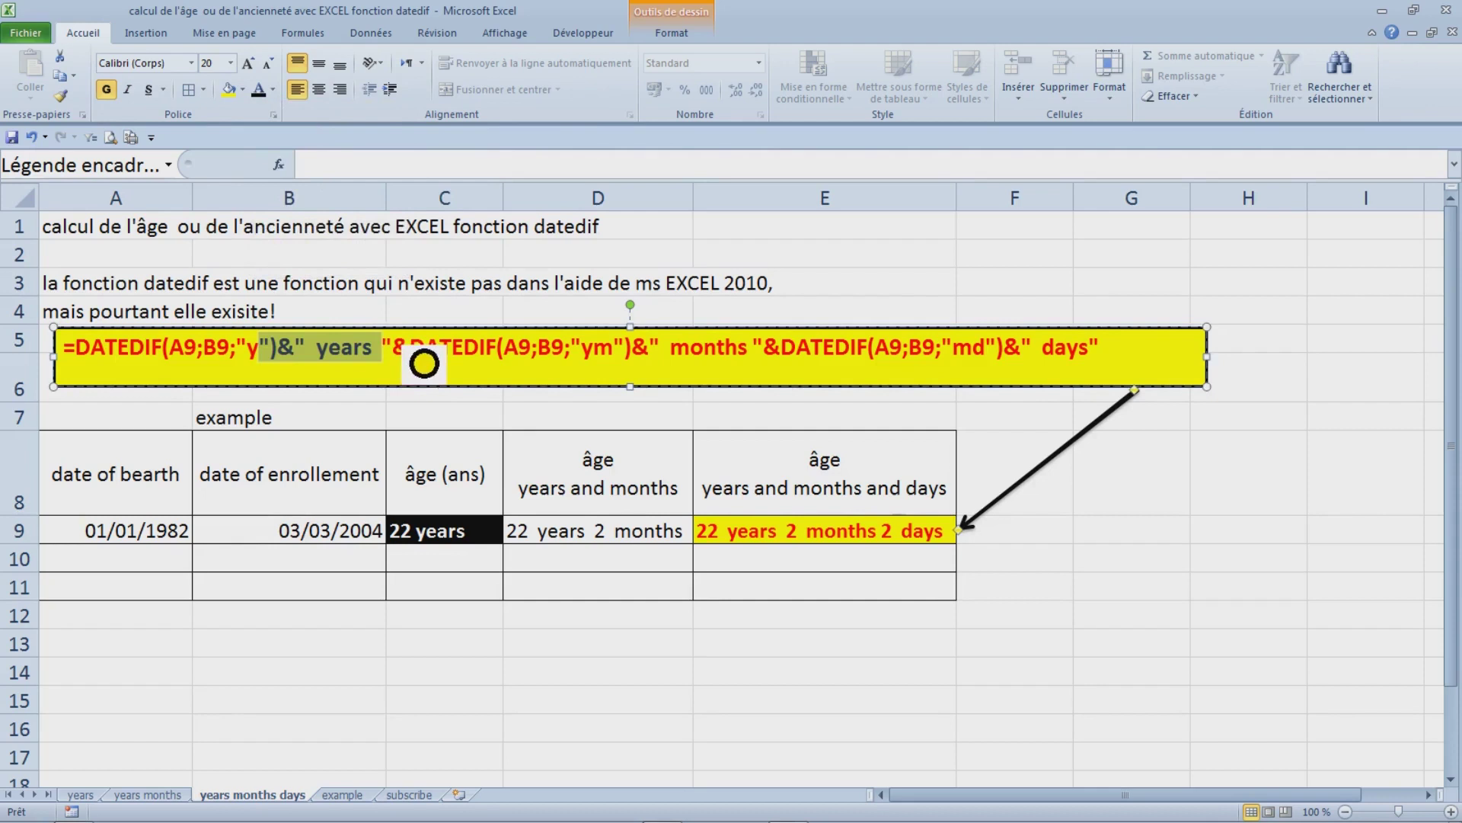
left_click(538, 350)
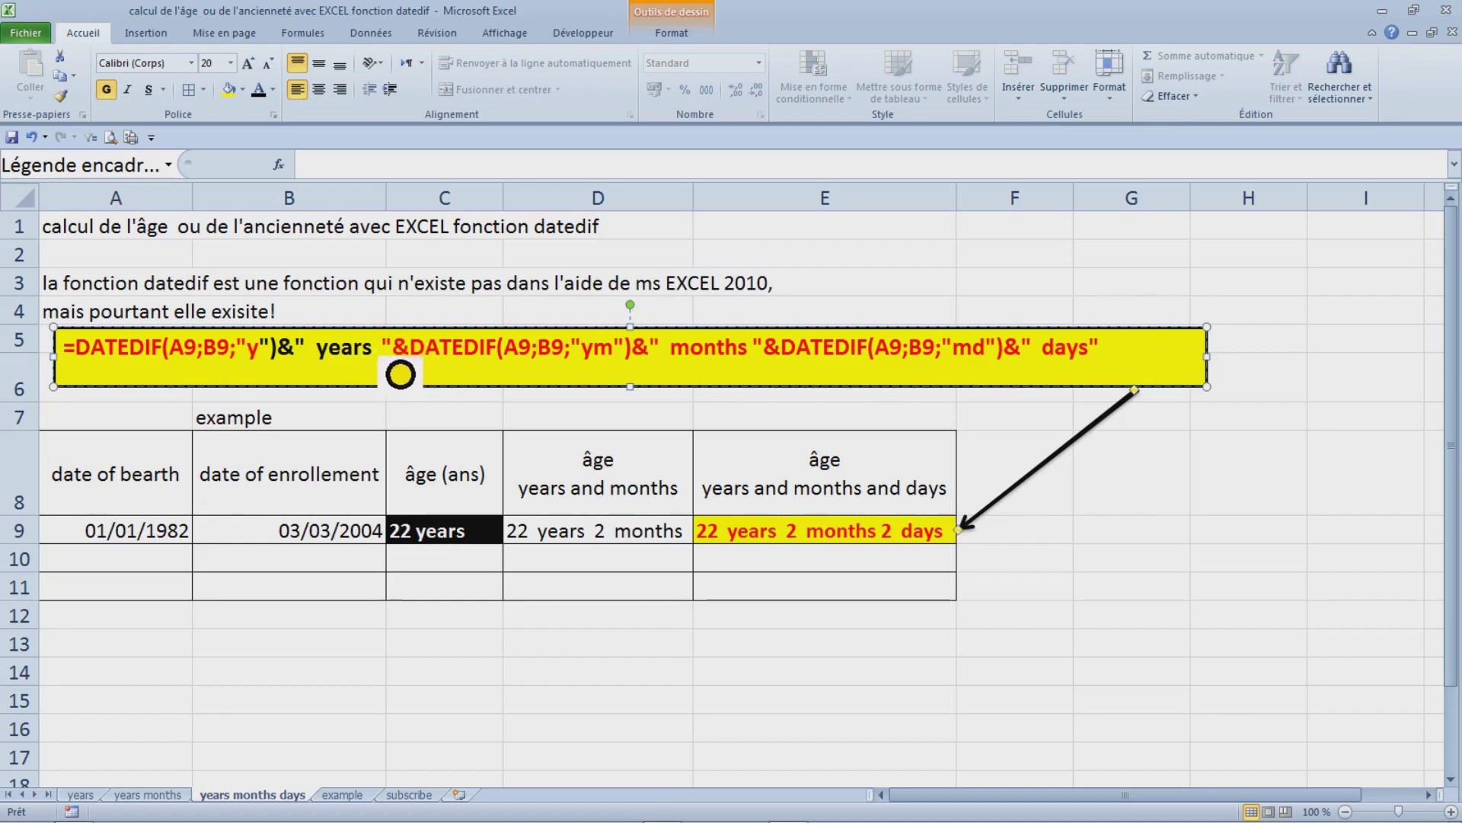
- Highlight the years text, second DATEDIF call, months text and 'md' unit in the callout
left_click_drag(410, 362, 335, 367)
left_click(491, 366)
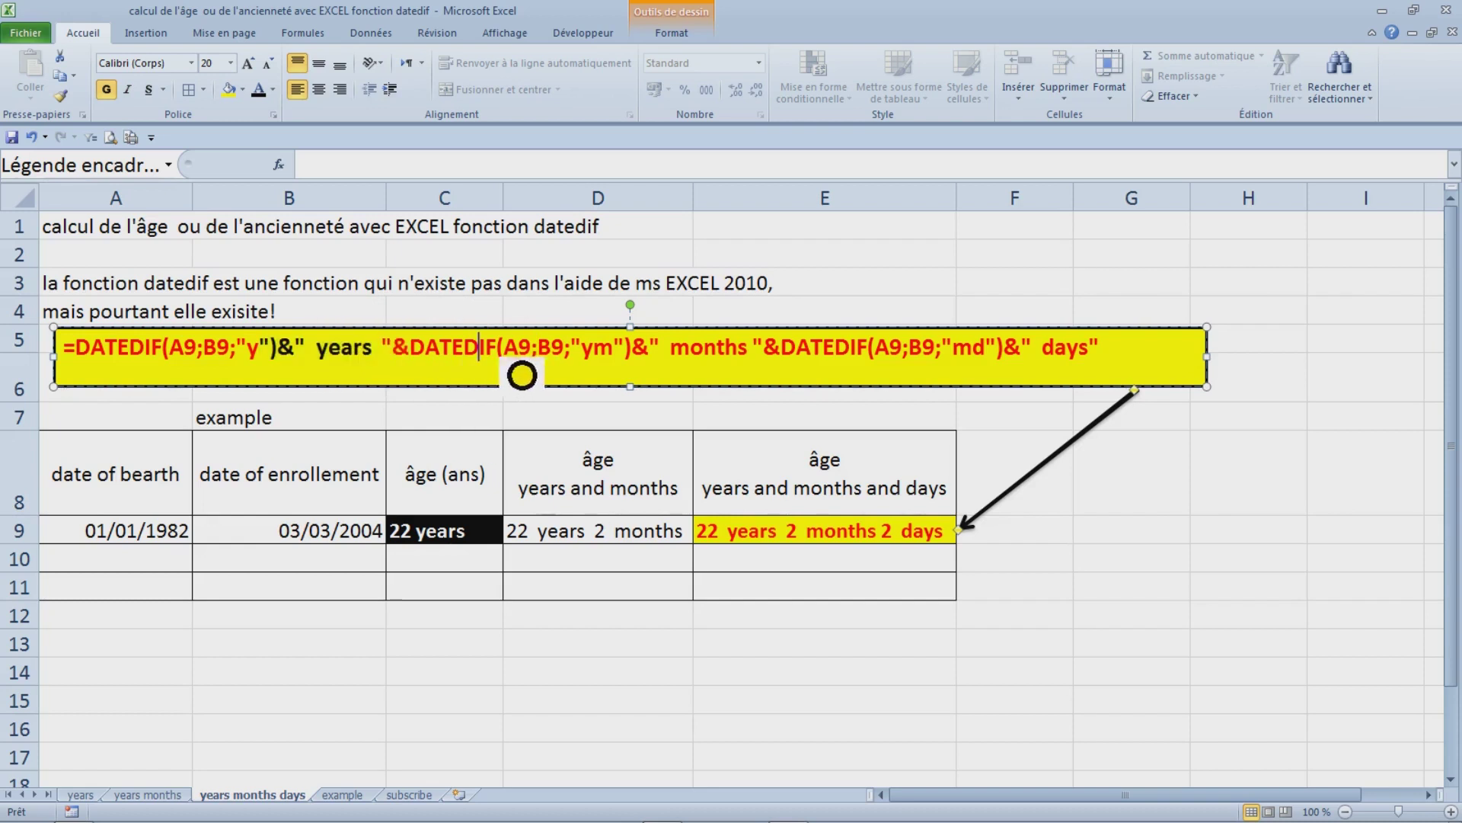
left_click_drag(440, 365, 612, 366)
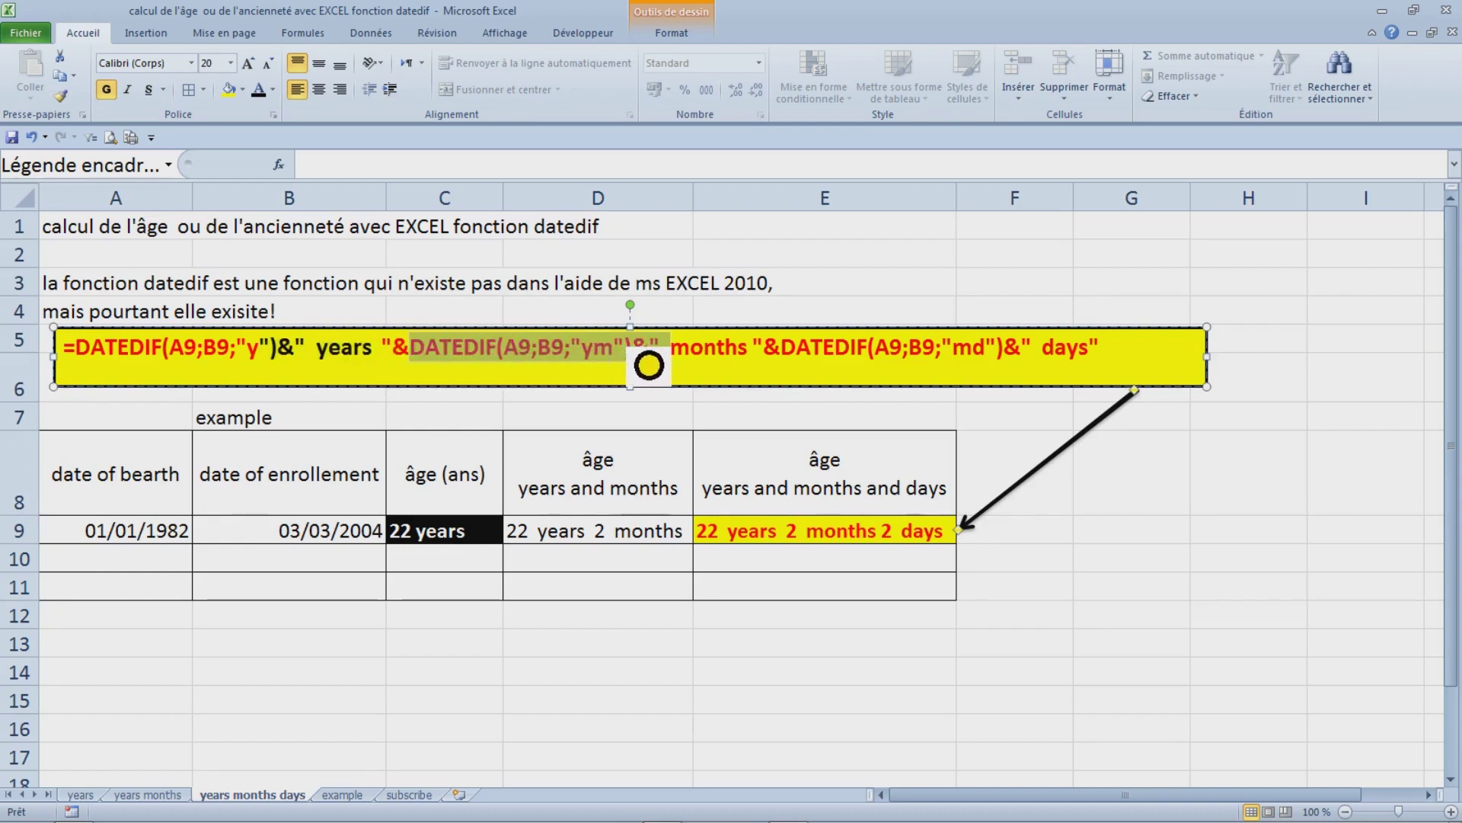
left_click(594, 352)
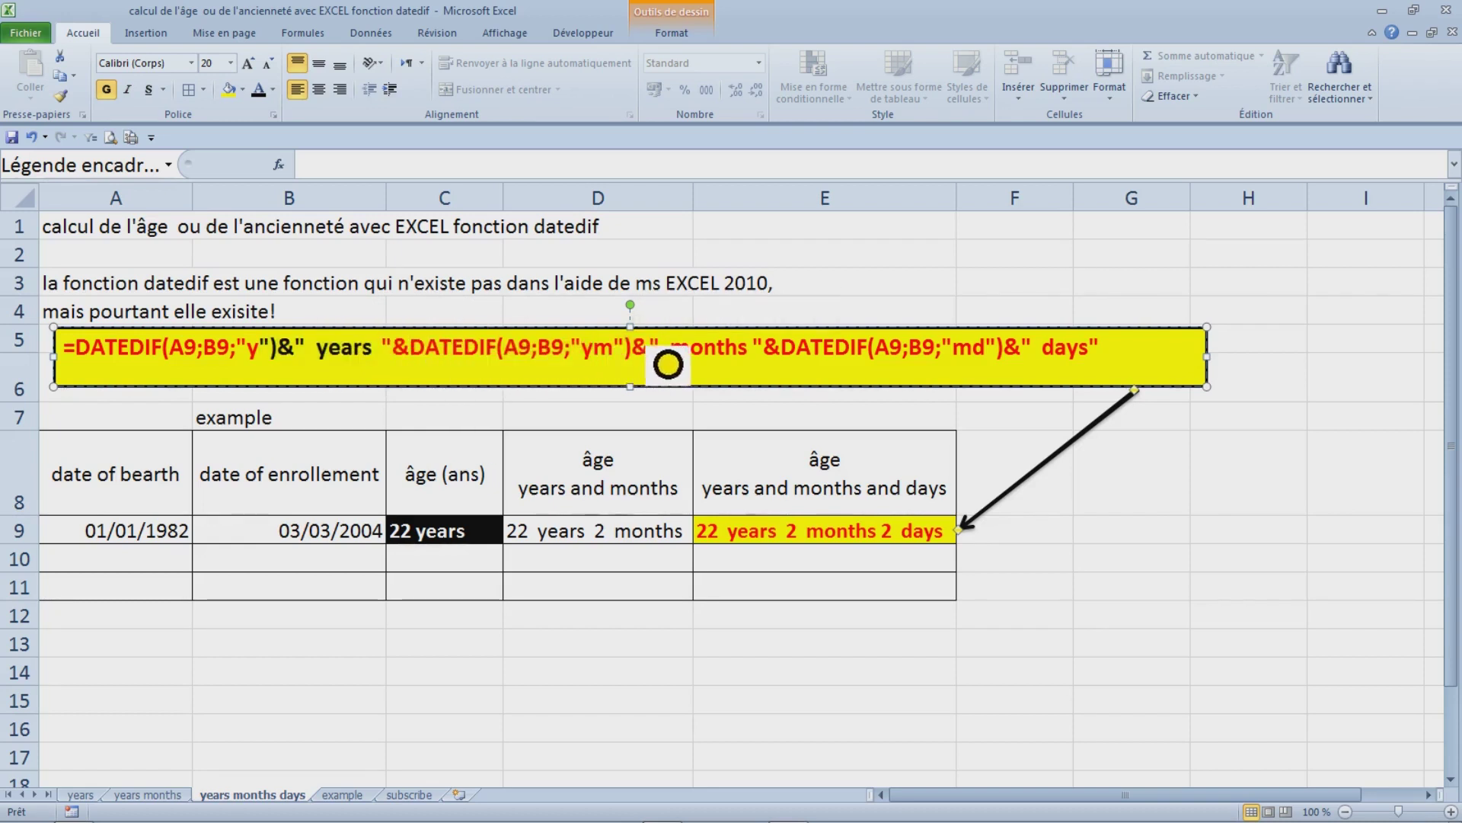
left_click_drag(687, 364, 763, 364)
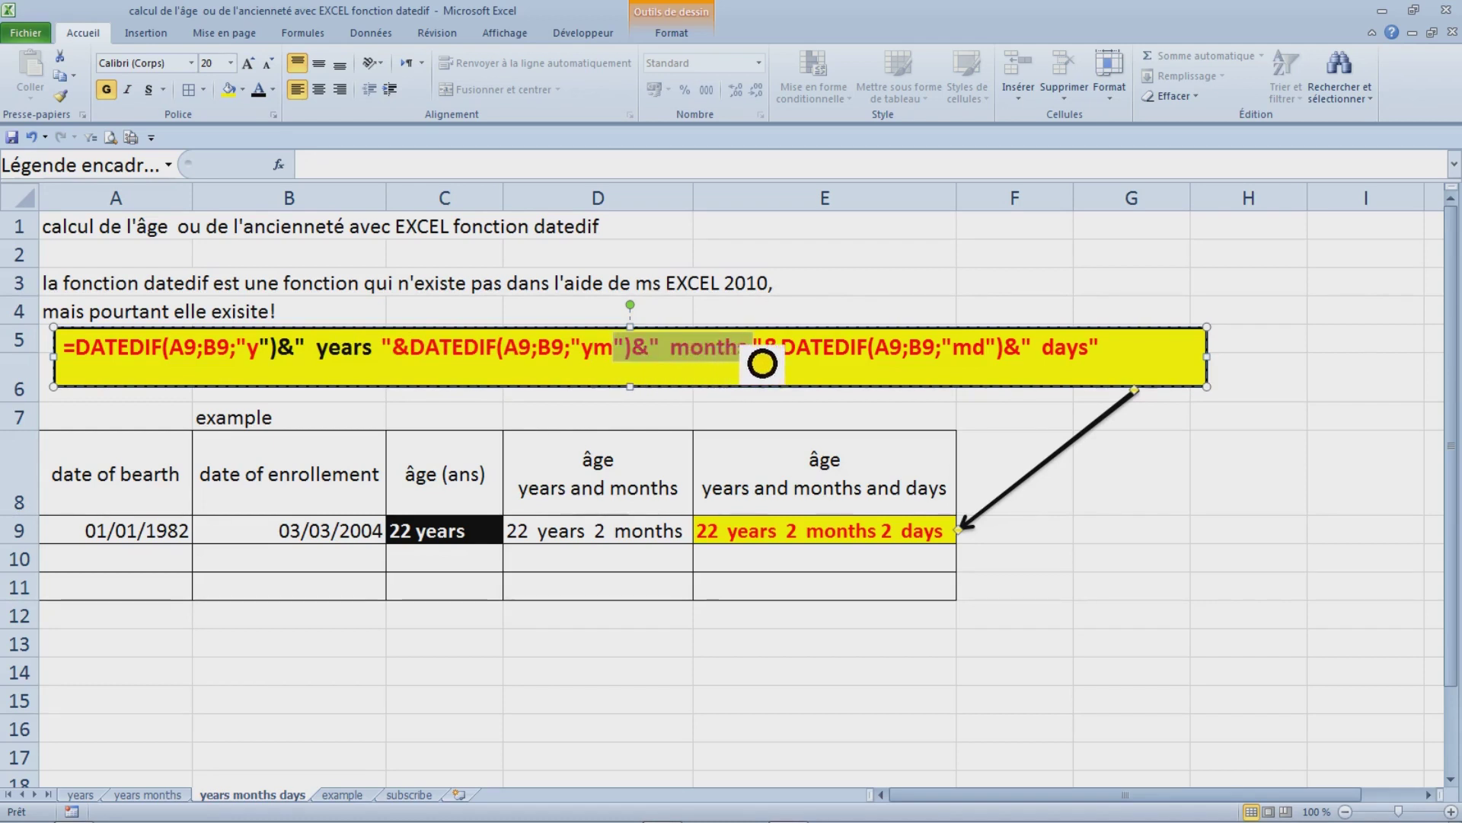
left_click(838, 364)
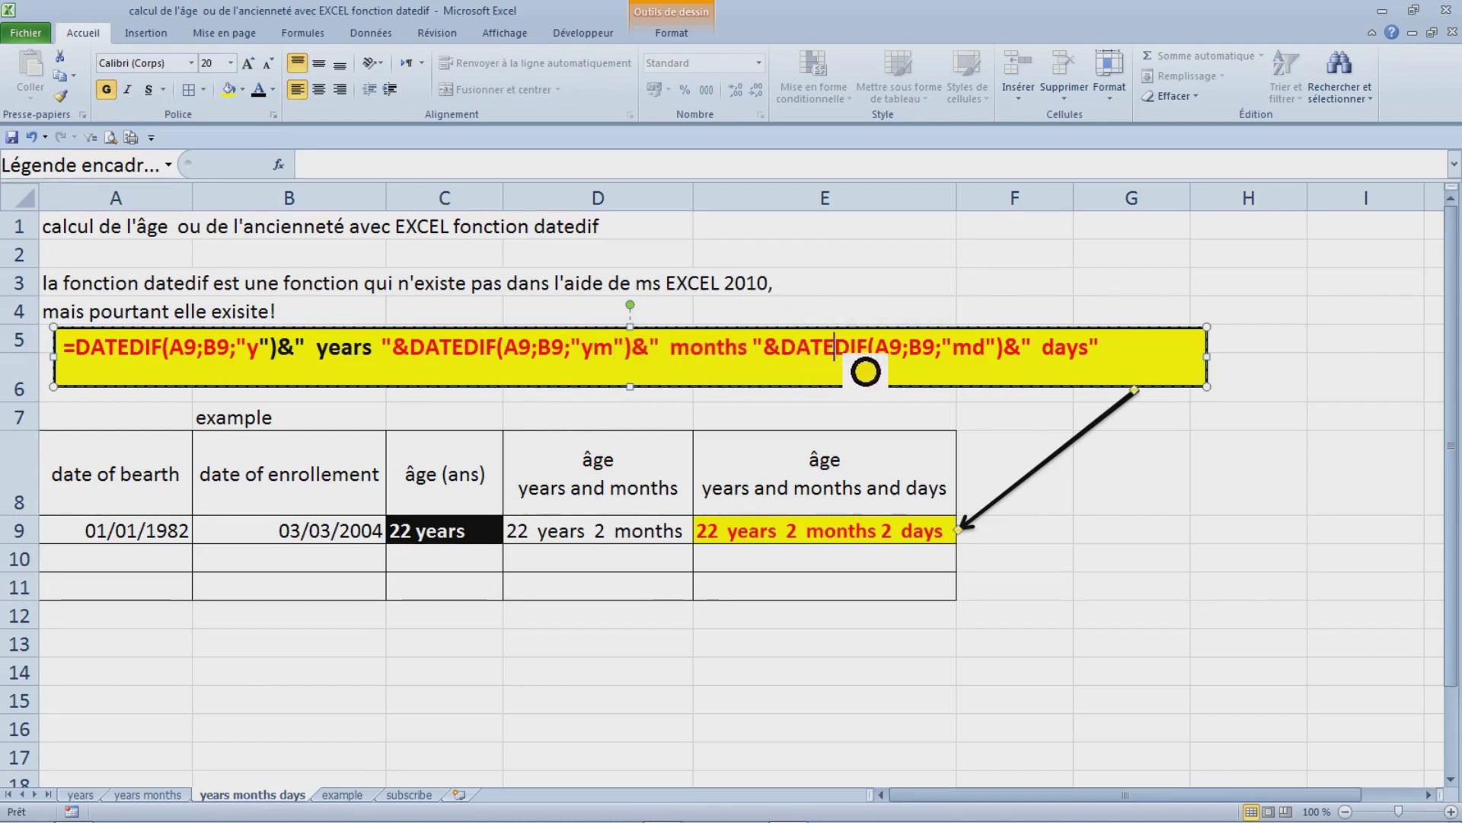
left_click_drag(954, 365, 1082, 370)
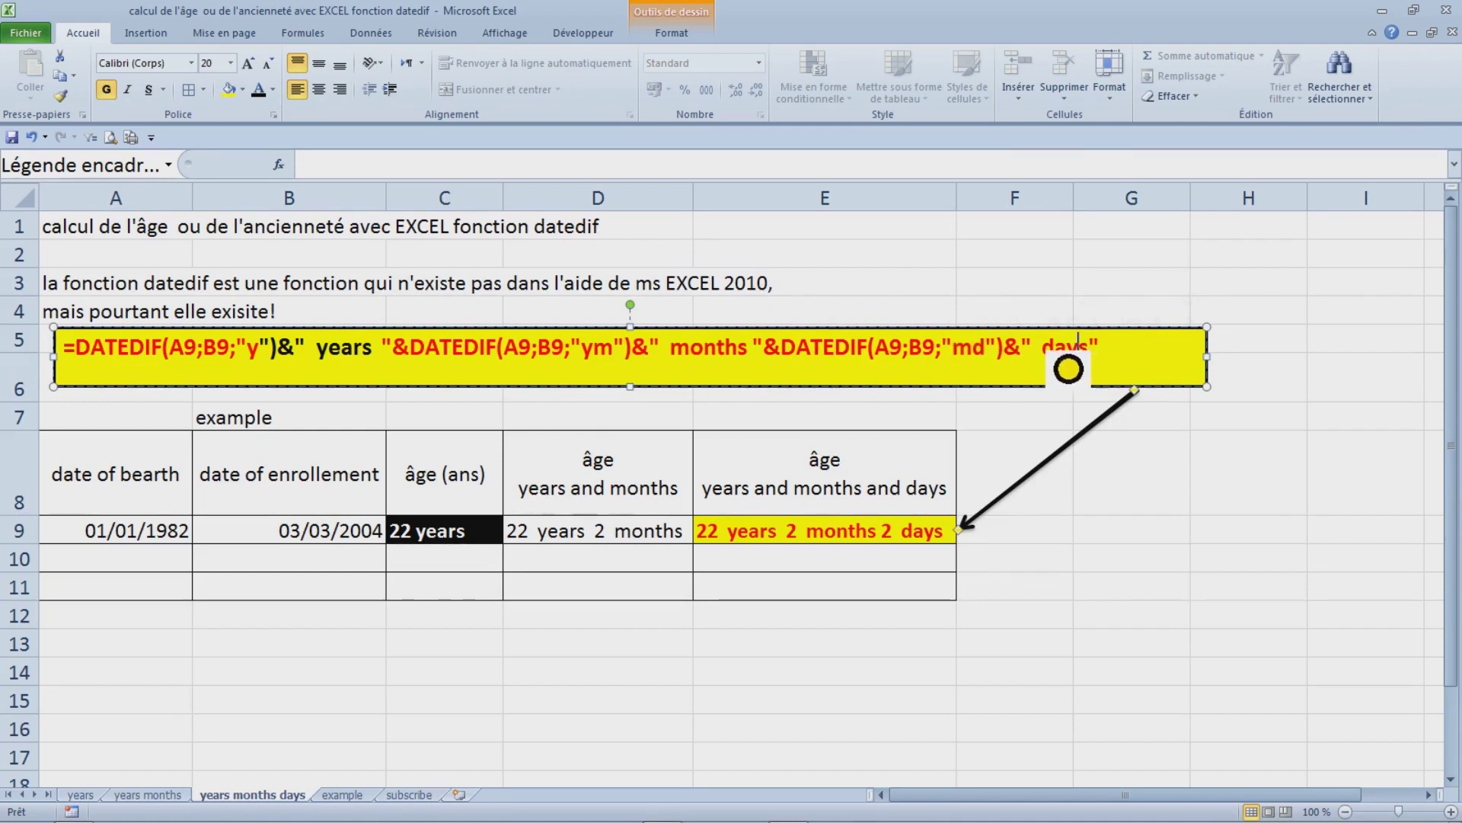
- Check the formulas across row 9, then open the example sheet
left_click(1002, 537)
left_click(947, 537)
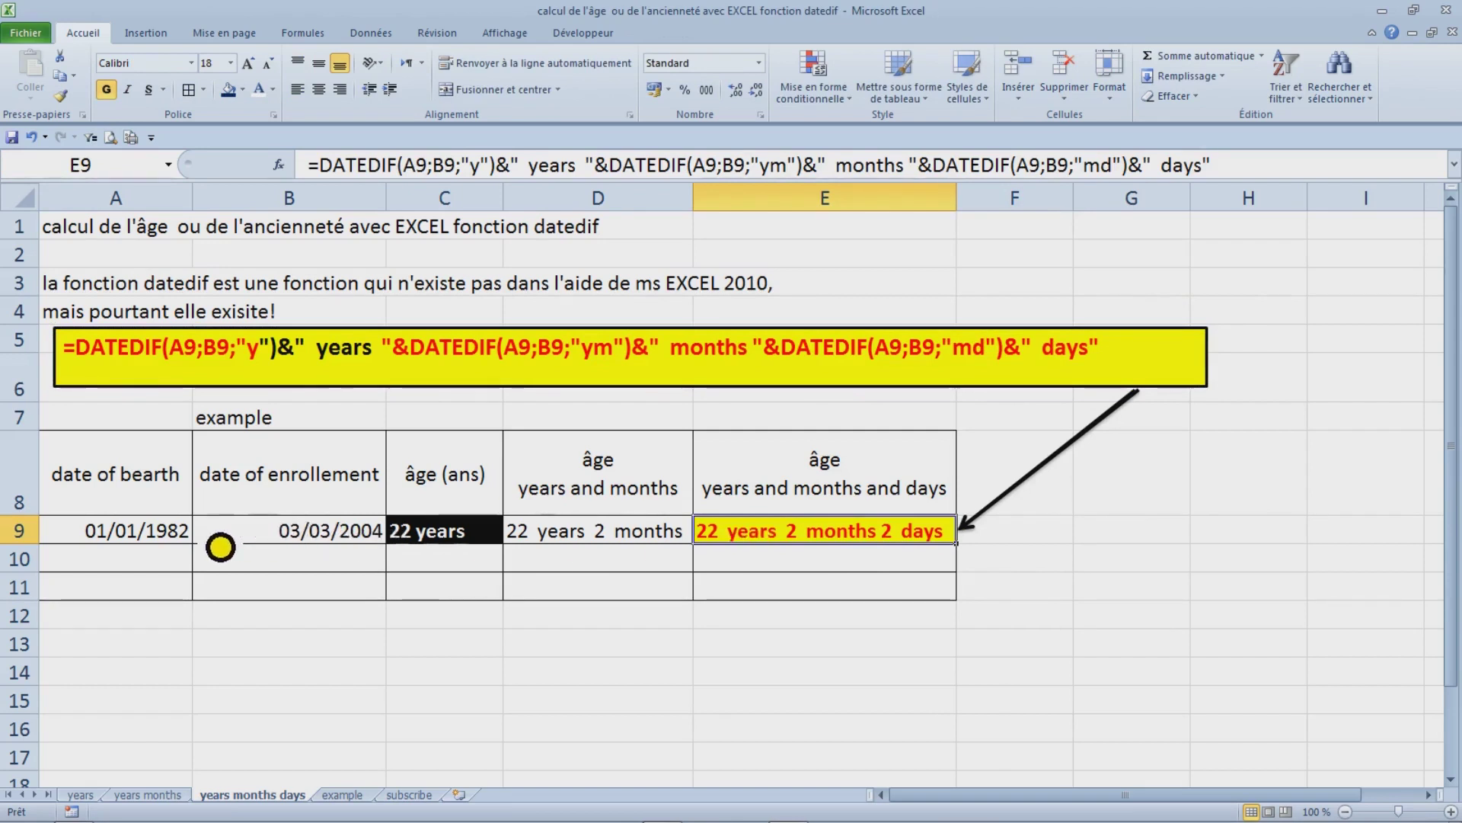
key("Home")
key("Right")
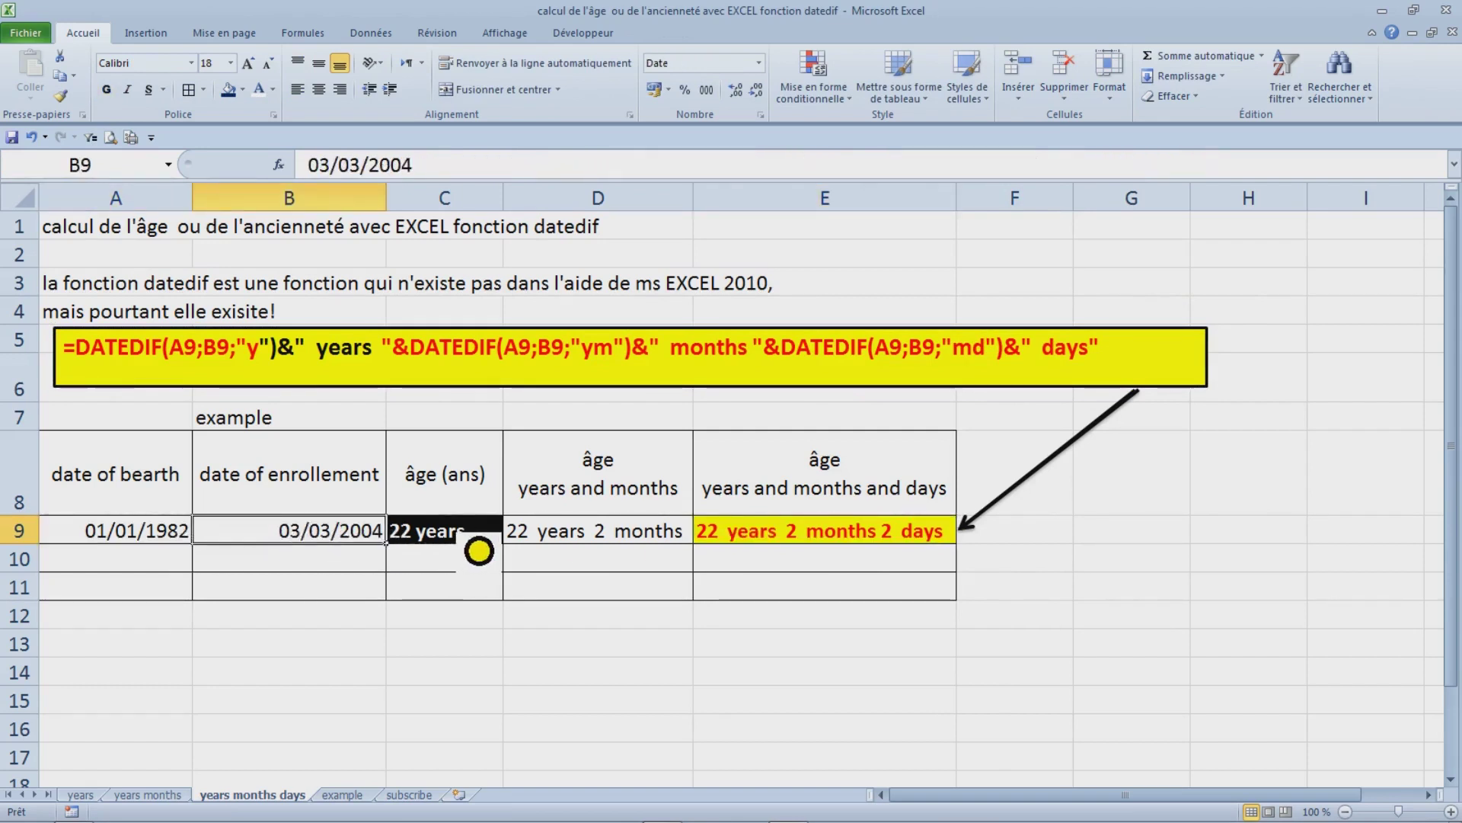
key("Right")
key("Right")
key("Right")
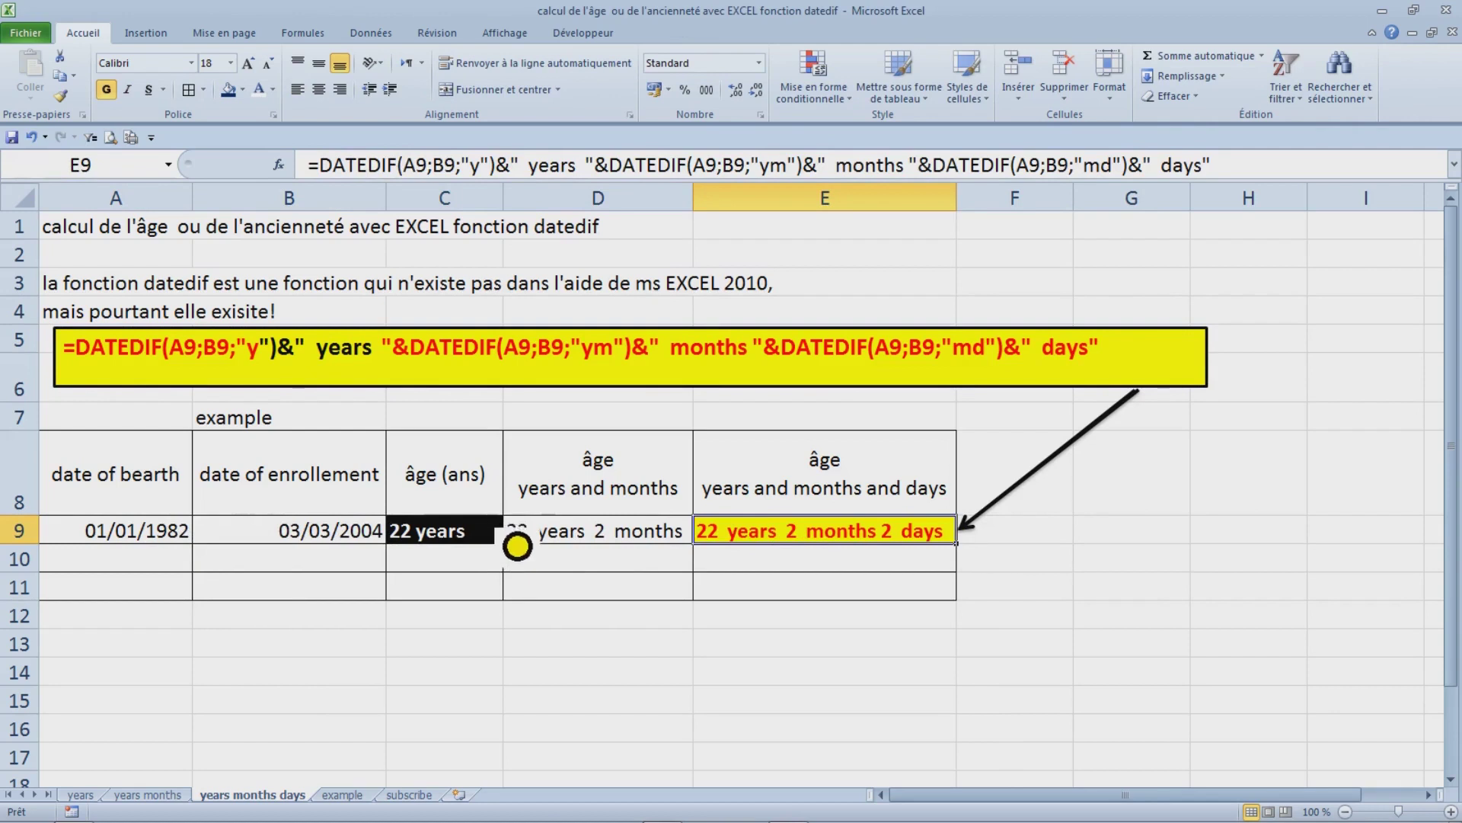
left_click(365, 810)
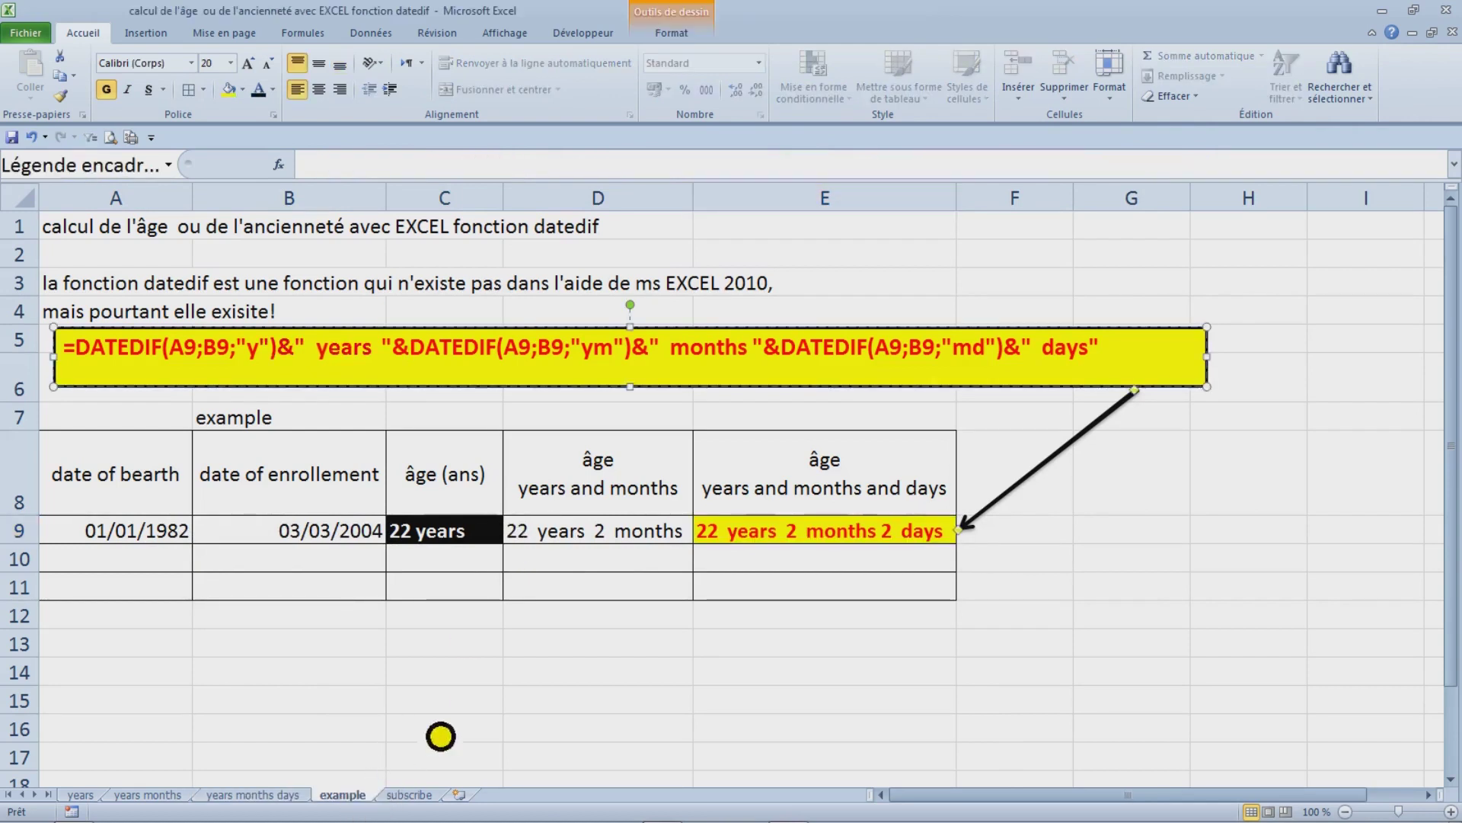
- Enter birth date 1/6/1966 in A10 and enrollment date 2/1/2000 in B10
left_click(180, 571)
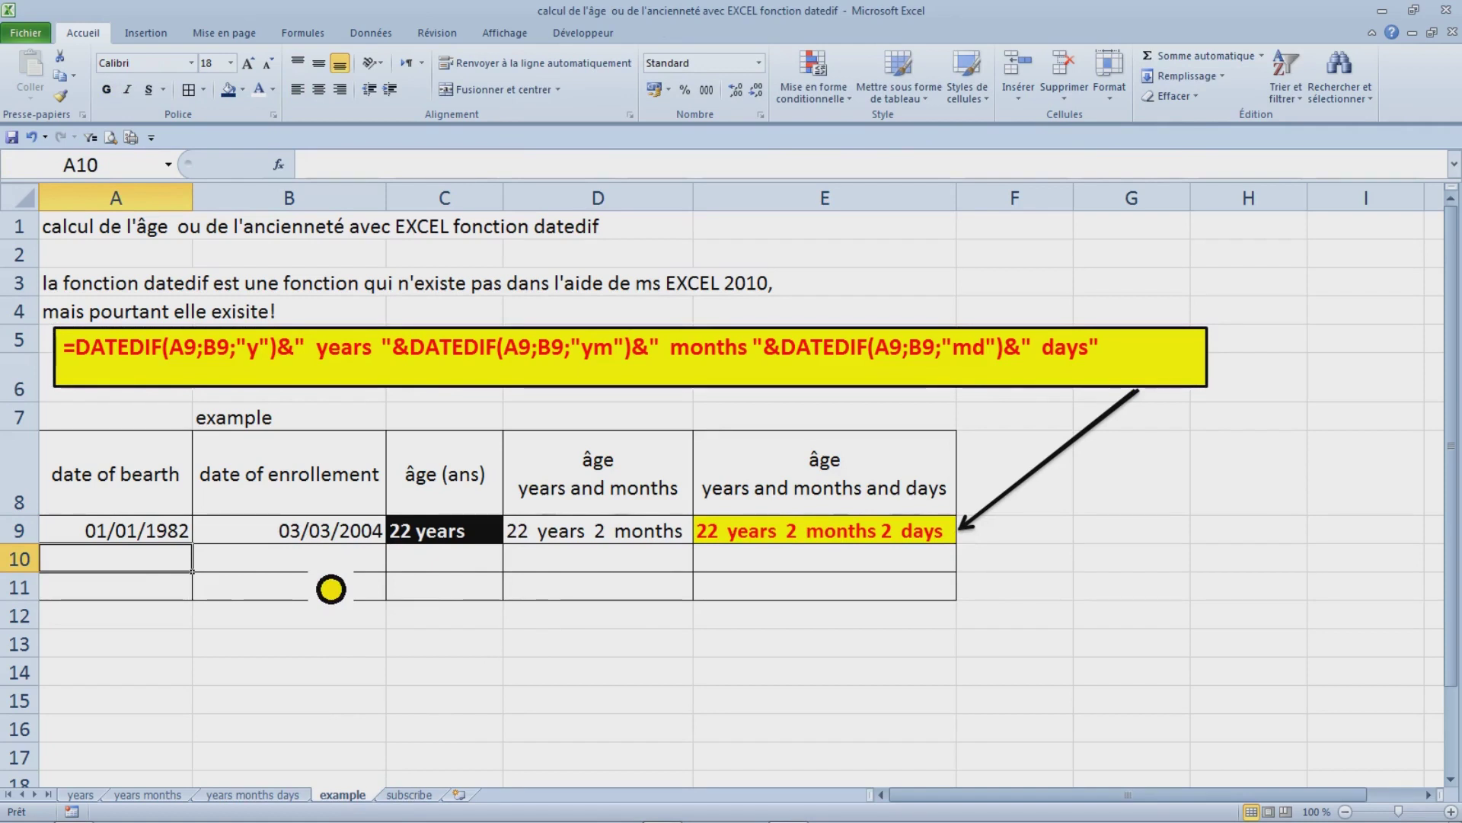
type("1/6/1")
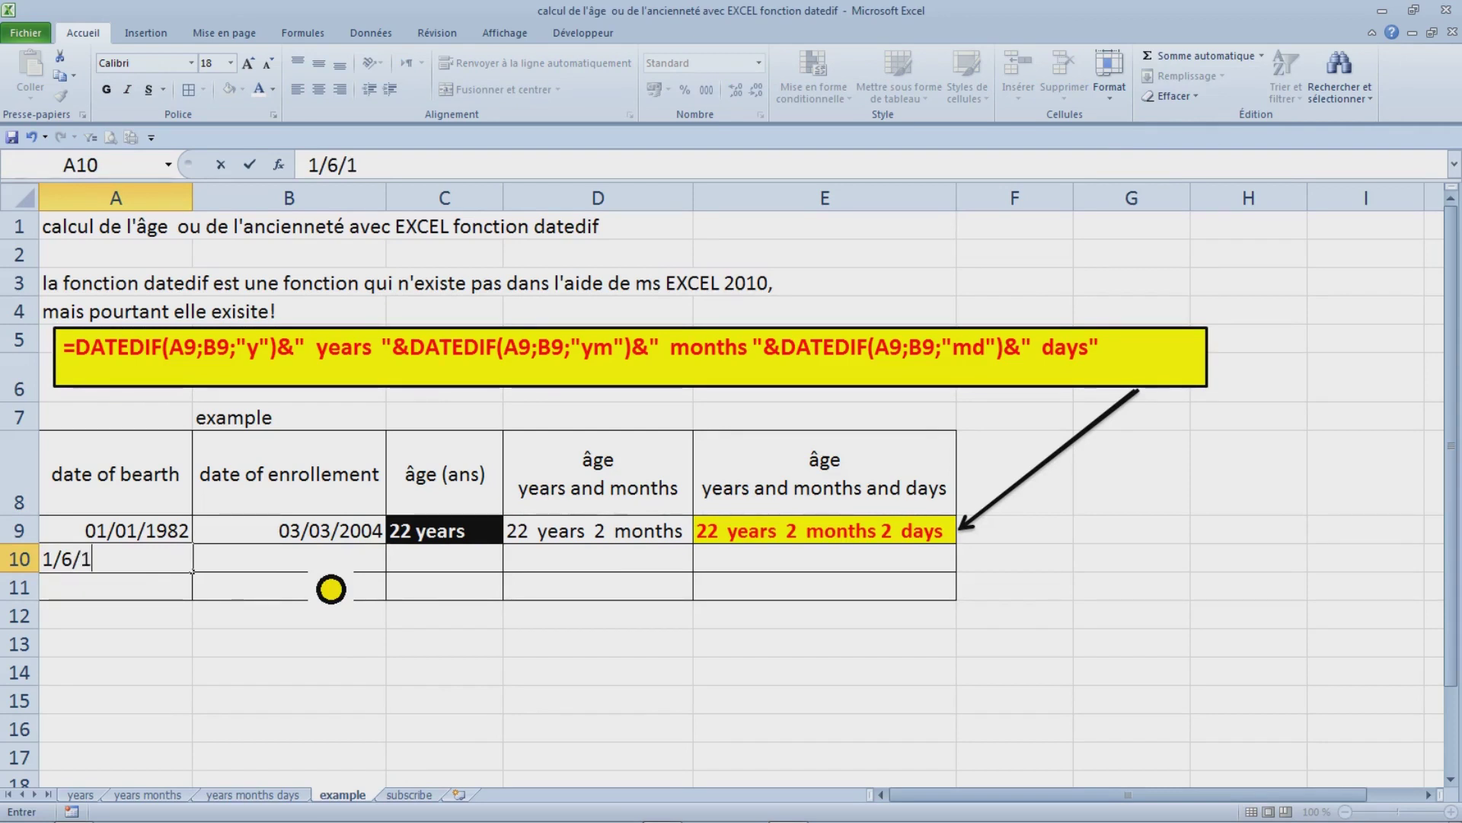
type("966")
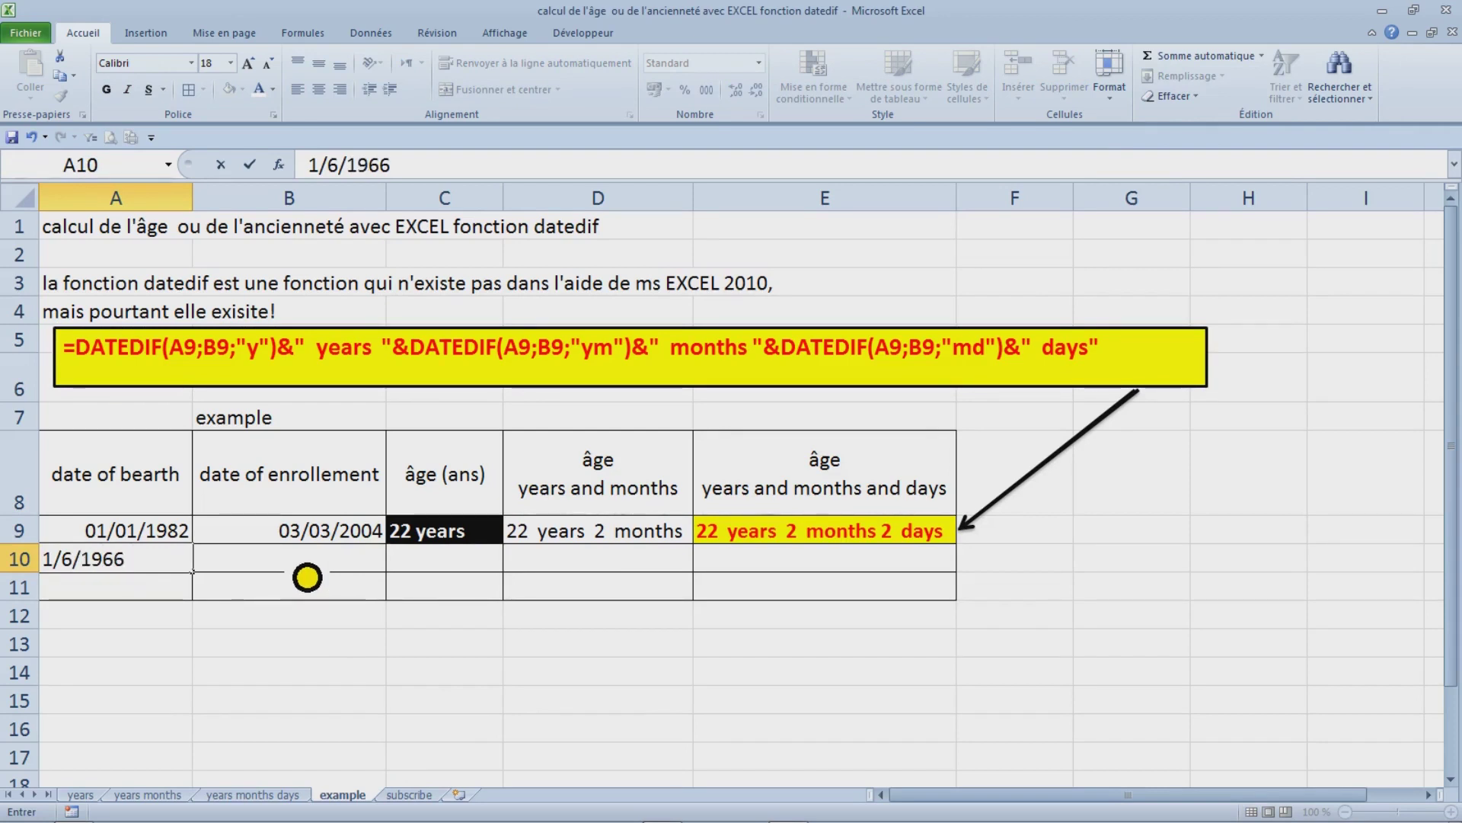
key("Tab")
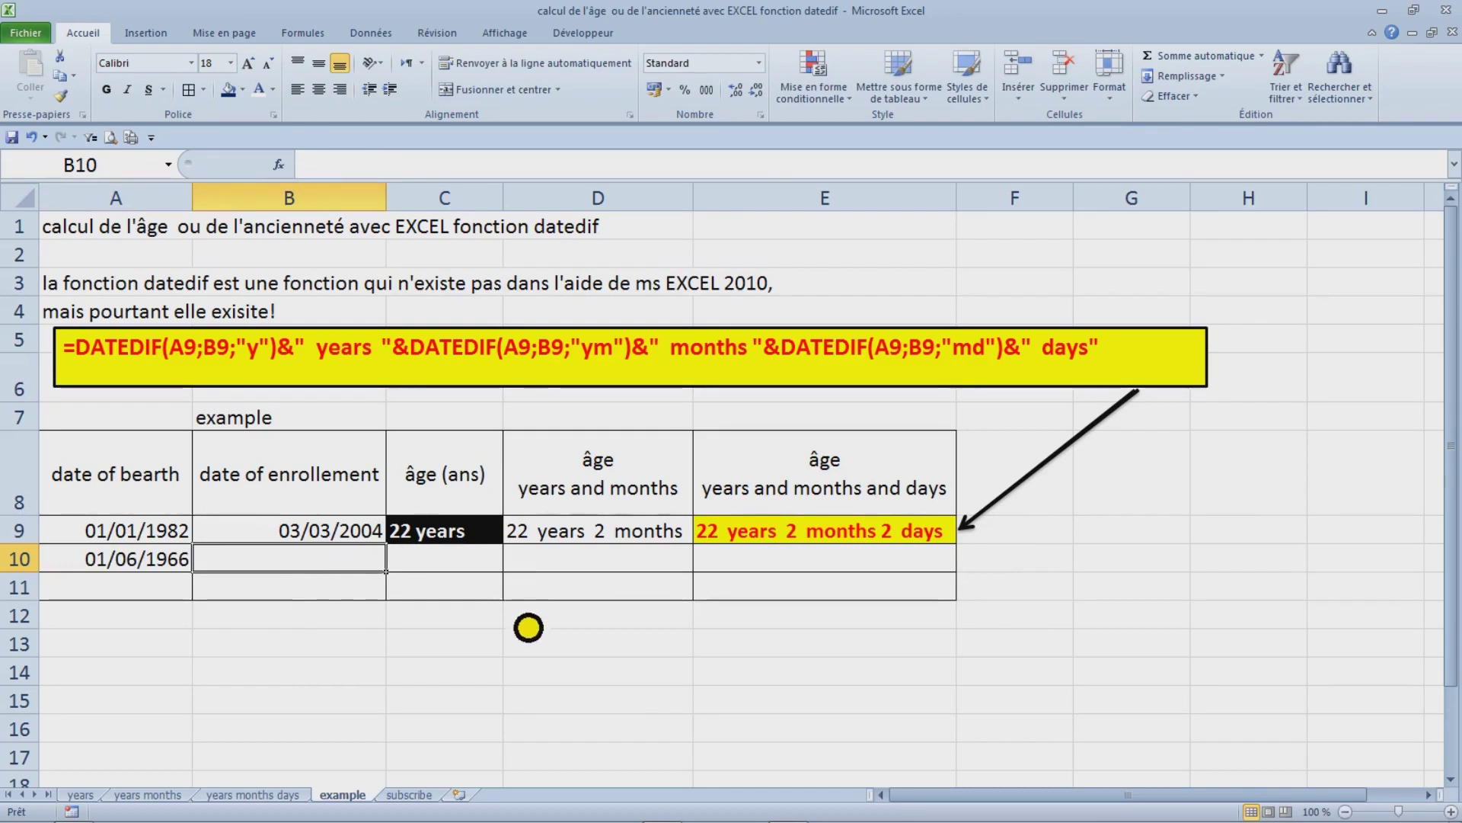
type("2/1/2000")
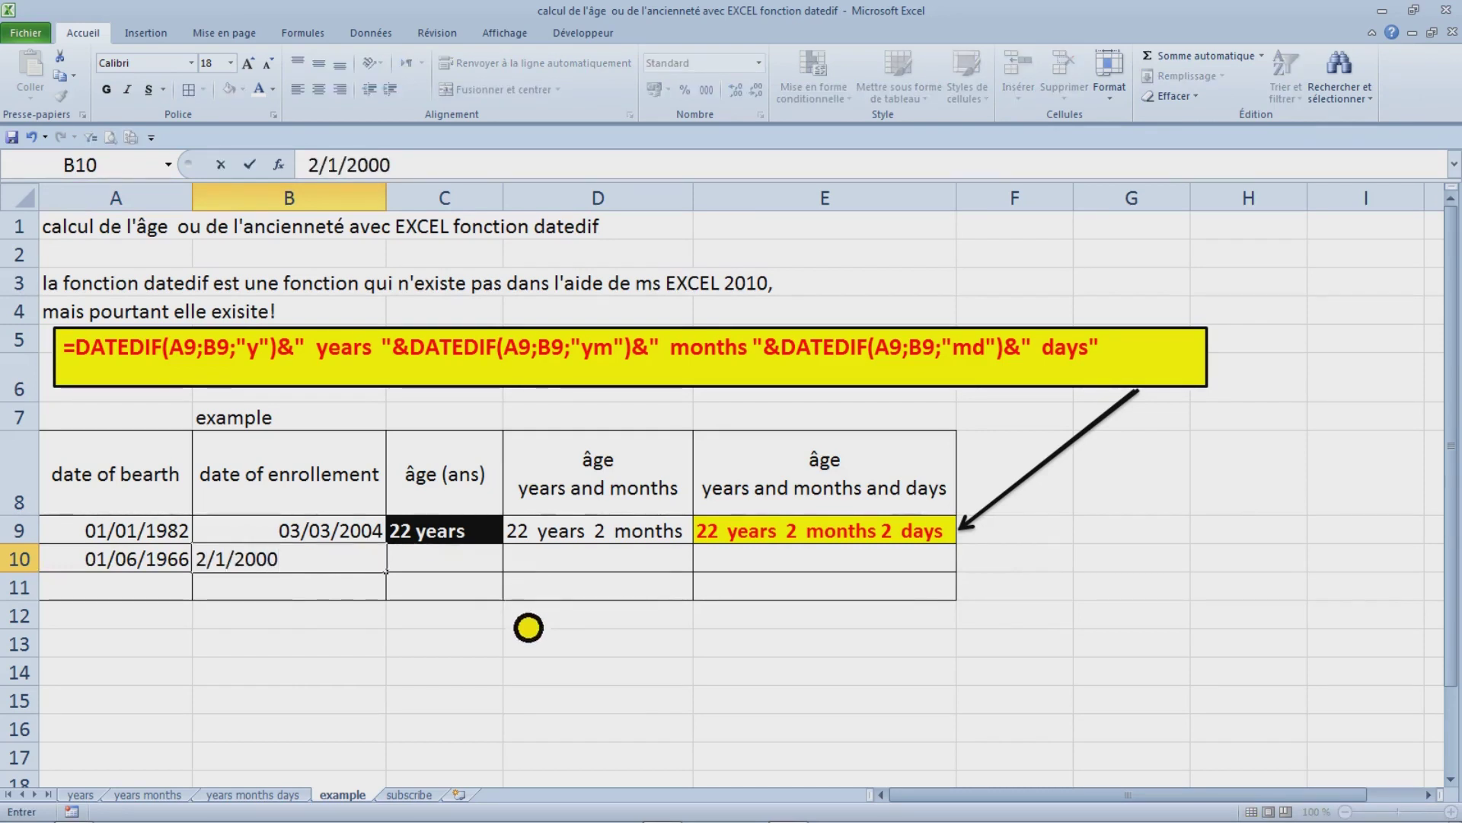
left_click(491, 619)
- Fill the C9, D9 and E9 age formulas down to row 10
key("Up")
key("Up")
key("Up")
left_click_drag(501, 544, 525, 581)
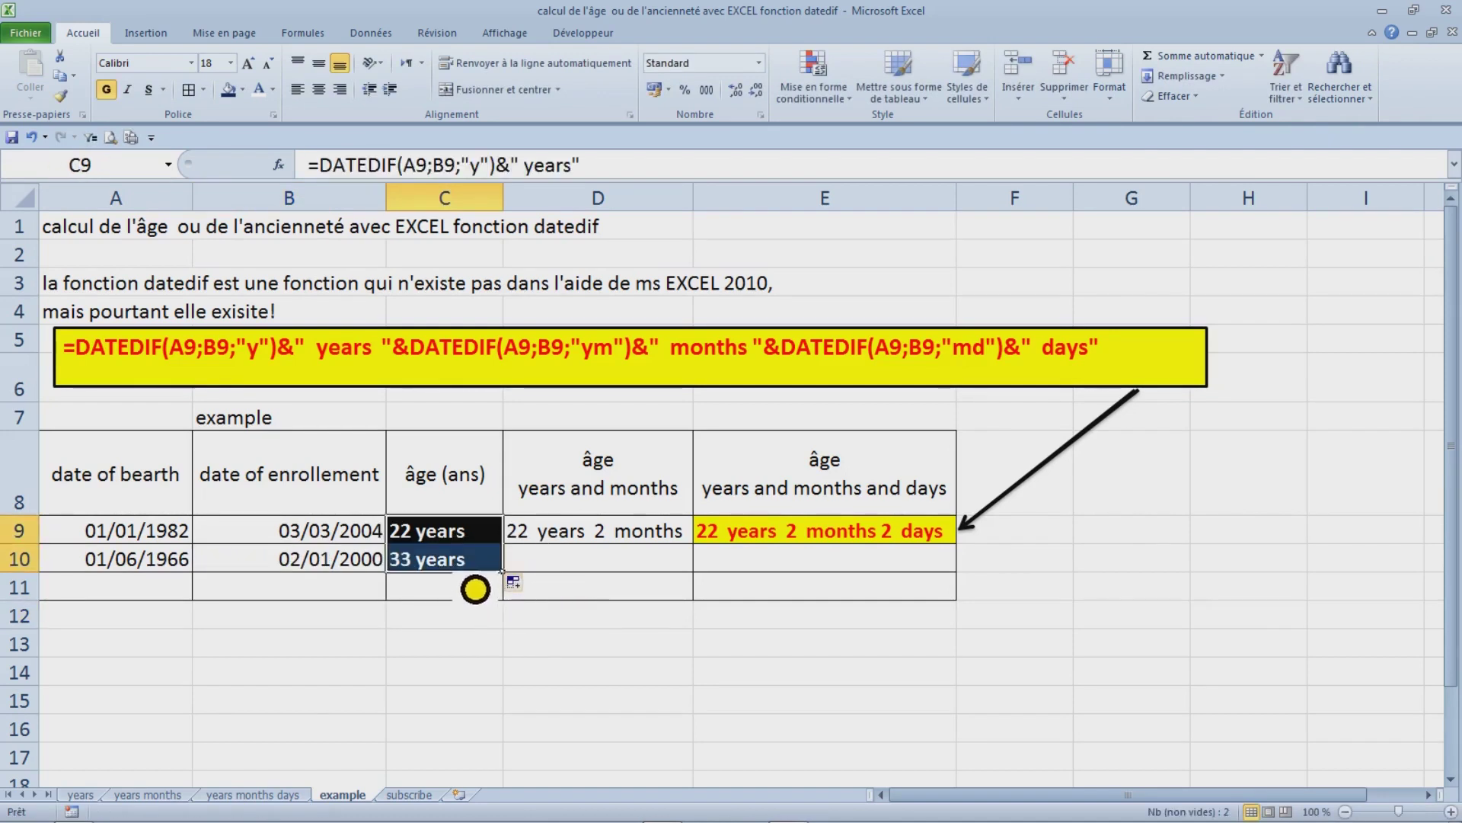
key("Down")
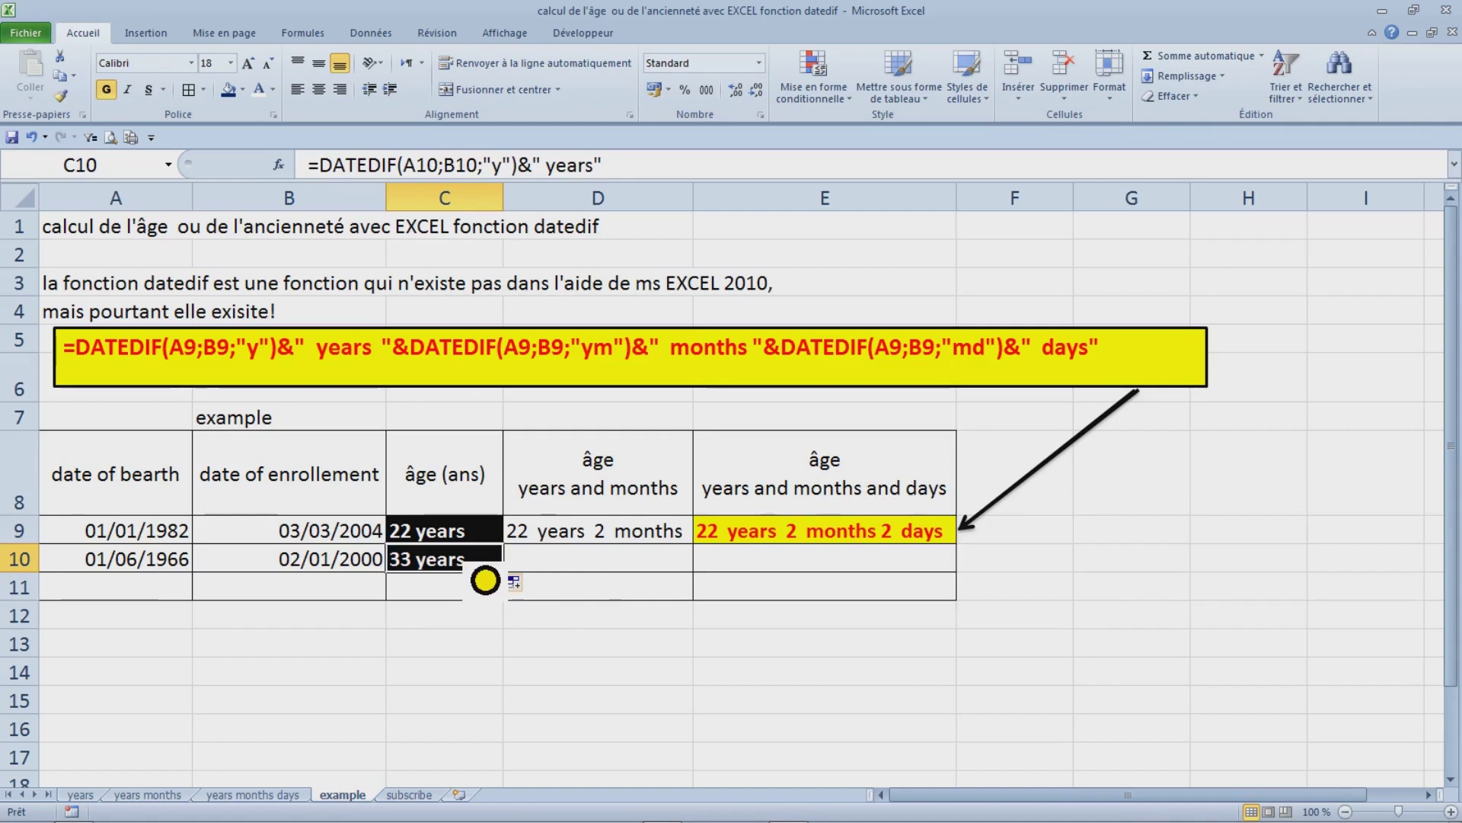
left_click(615, 530)
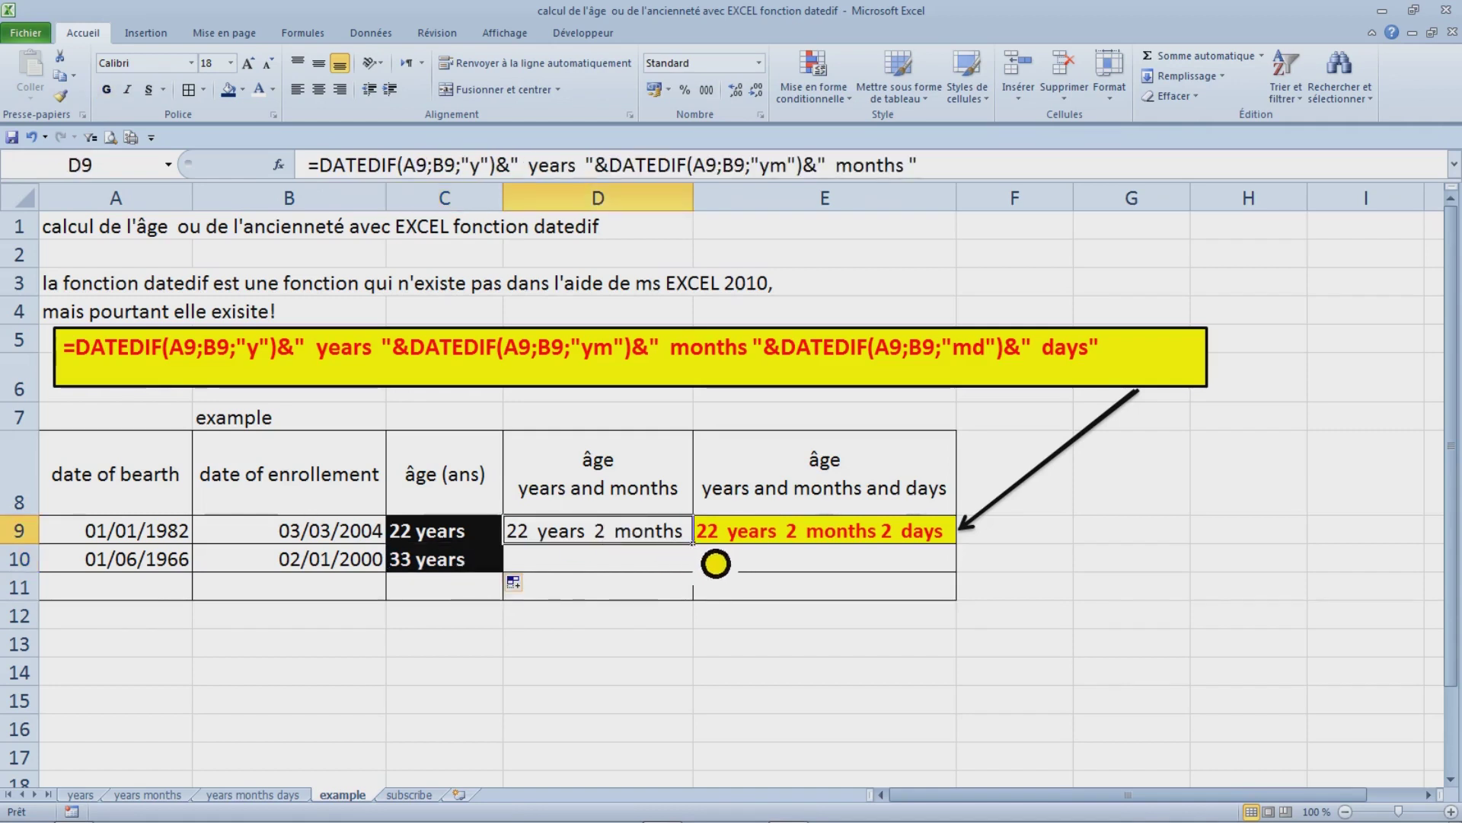
left_click_drag(694, 543, 716, 584)
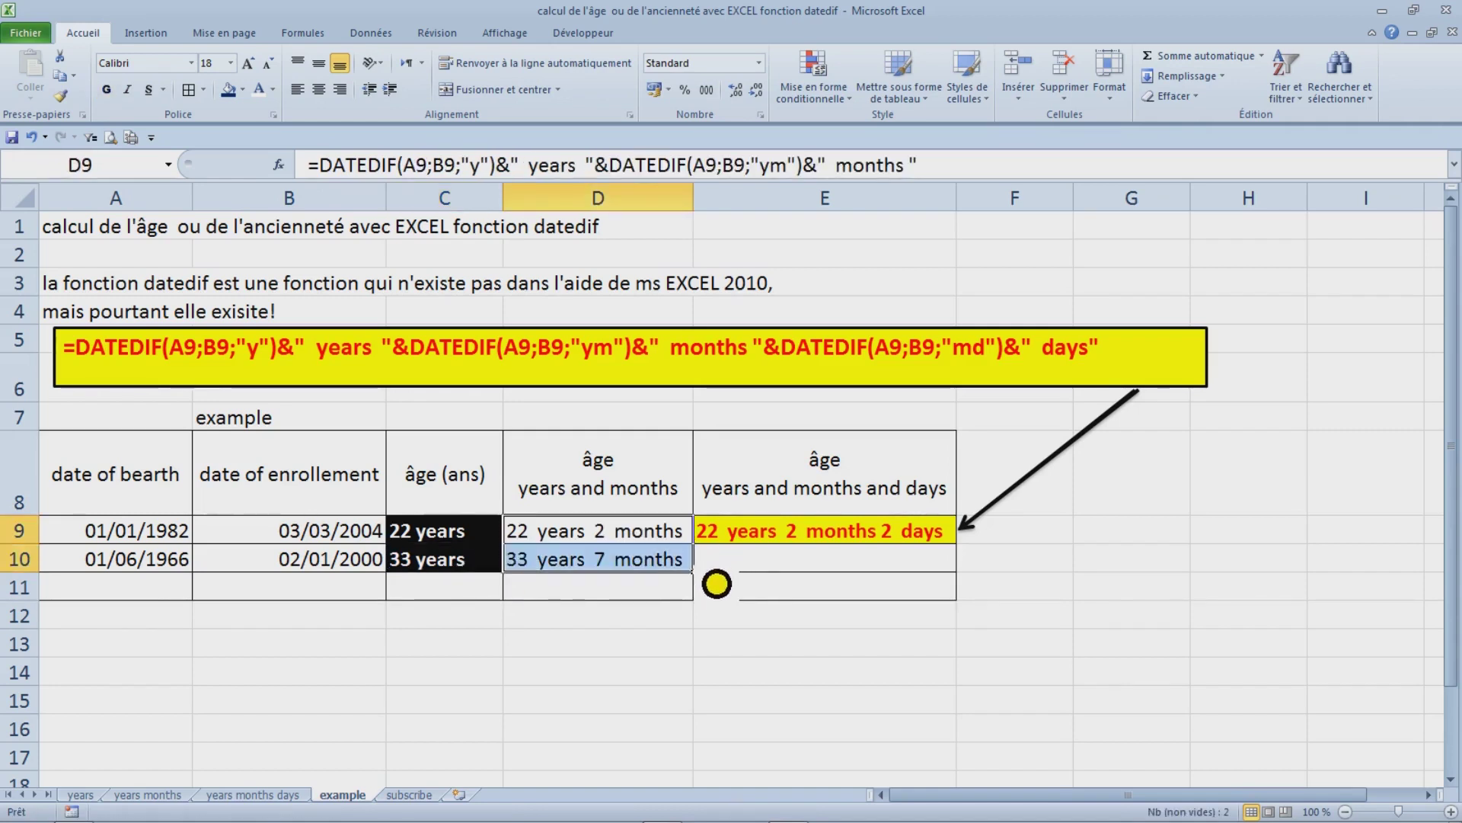
left_click(647, 622)
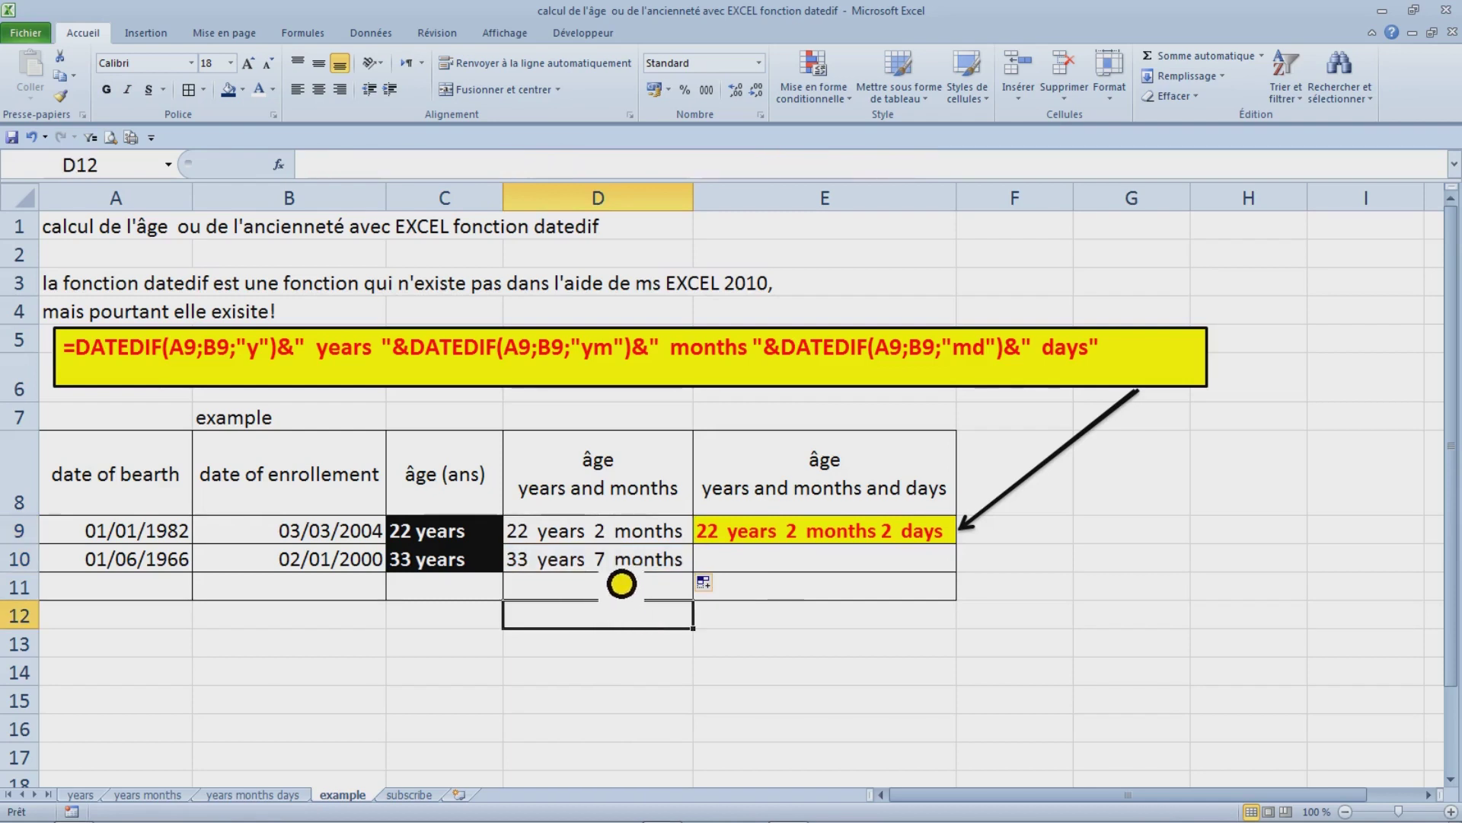
left_click(800, 540)
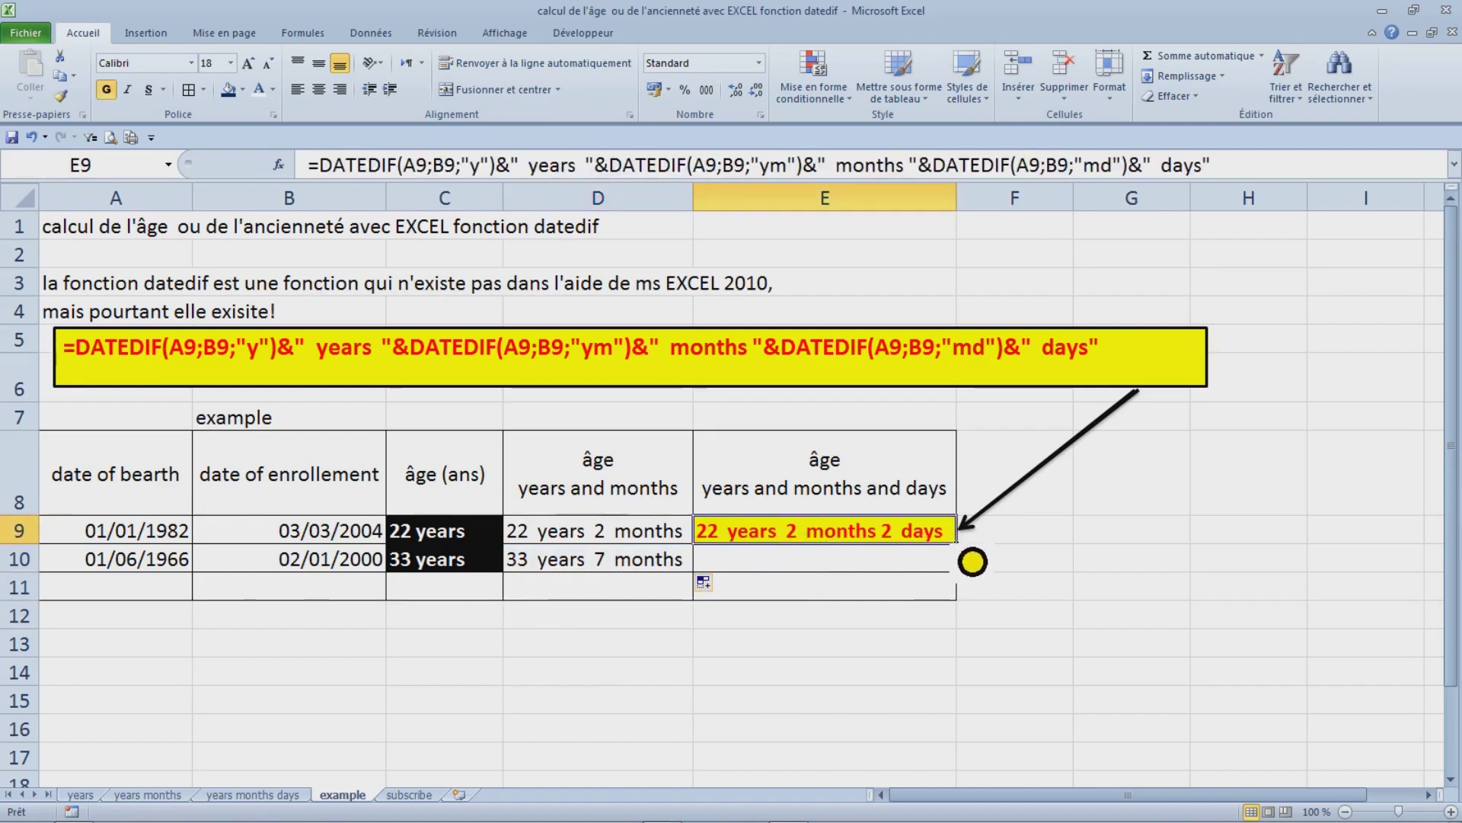
left_click_drag(972, 563, 976, 582)
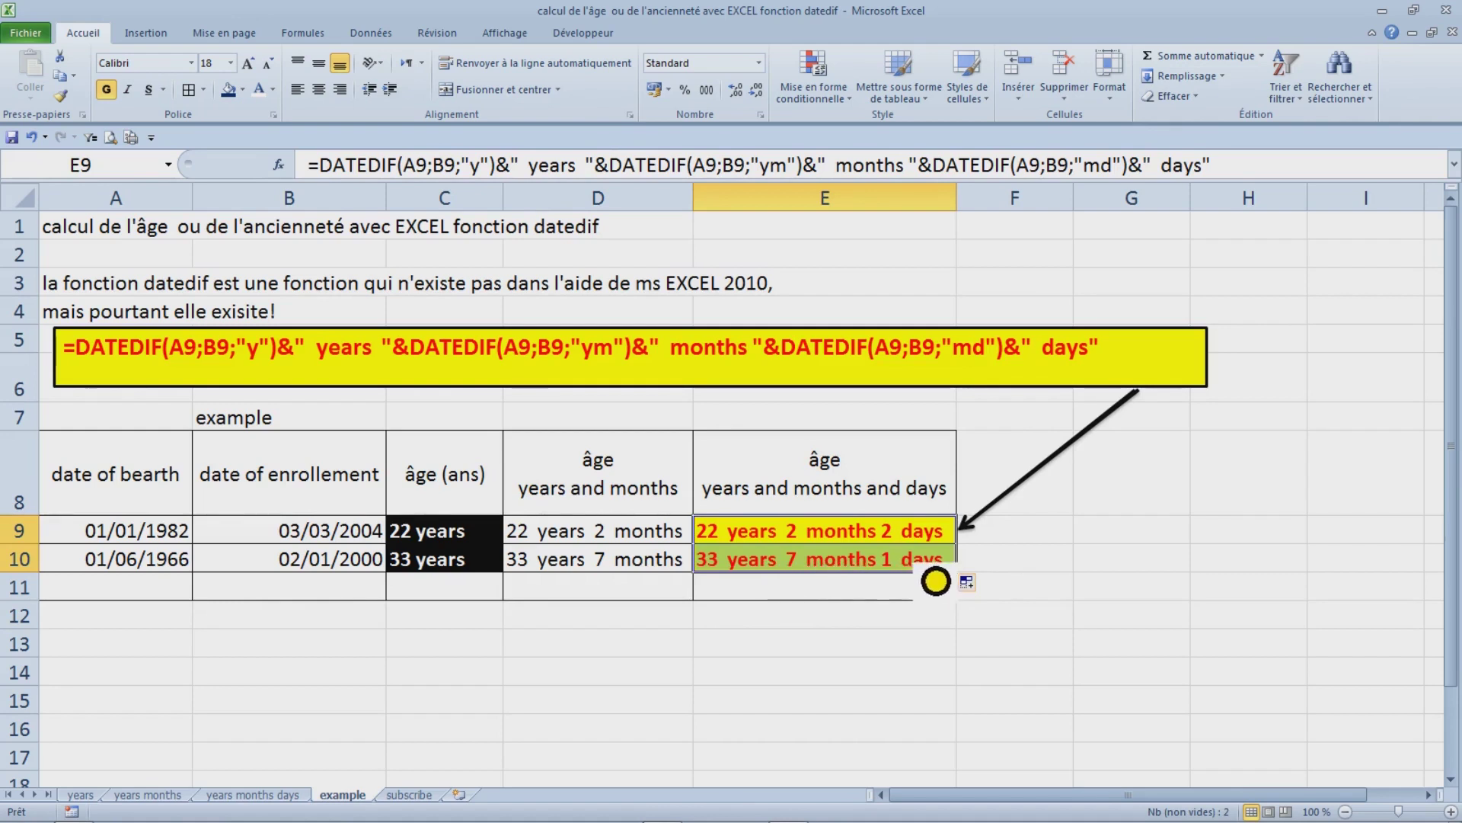
left_click(186, 594)
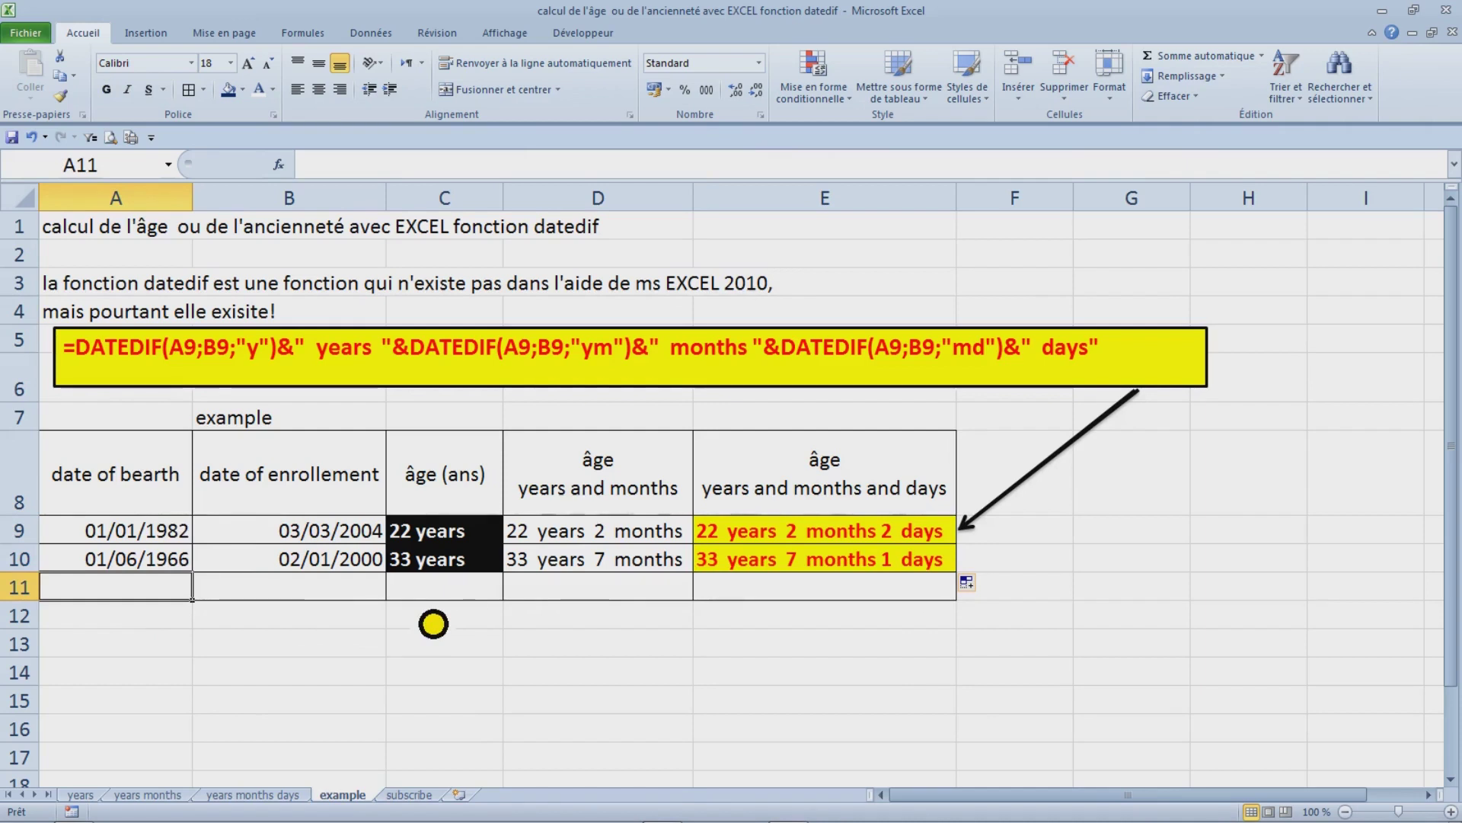
- Enter birth date 2/12/1977 in A11 and enrollment date 3/10/2010 in B11
type("2/")
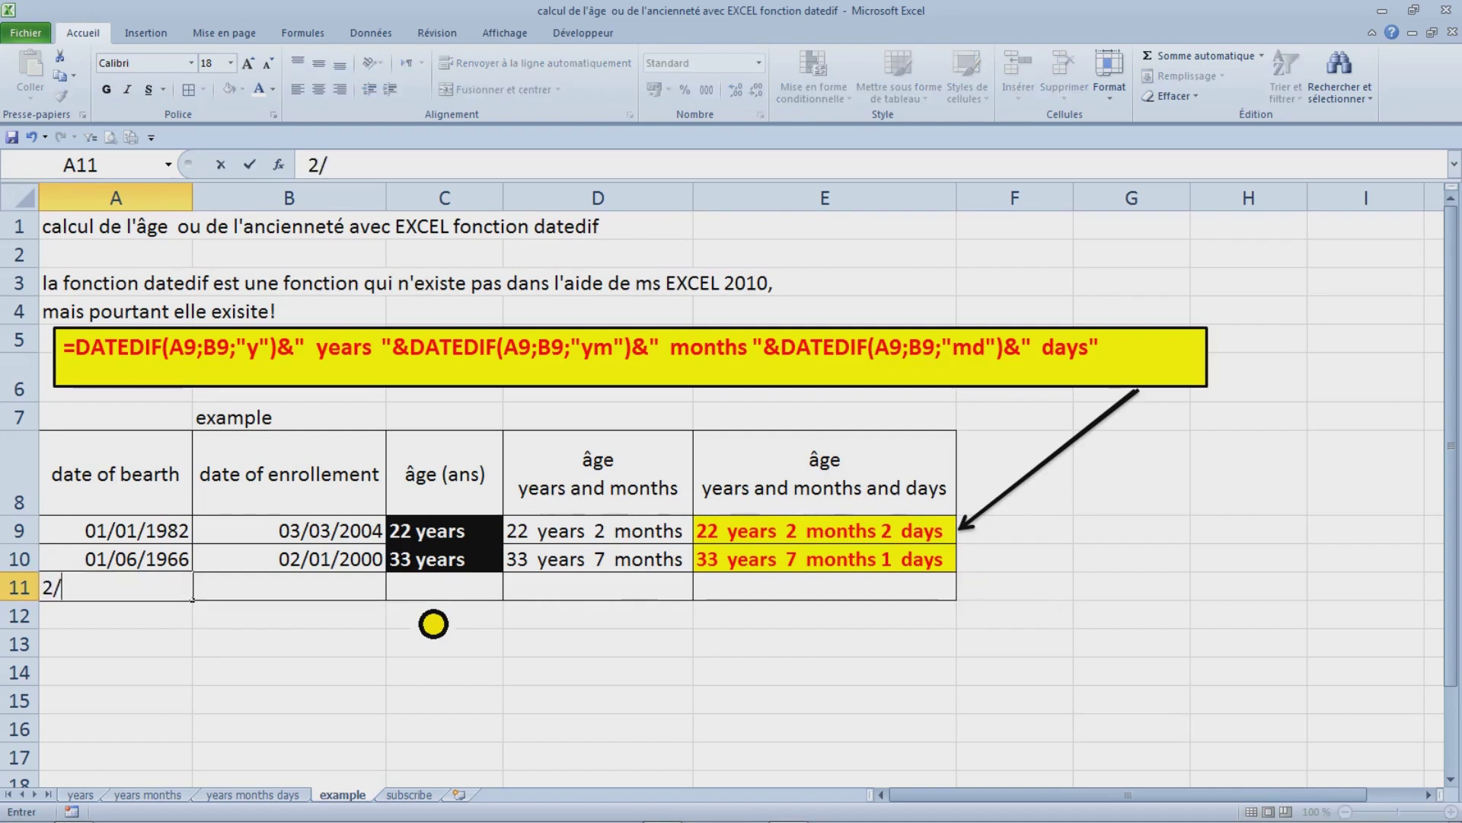
type("12/")
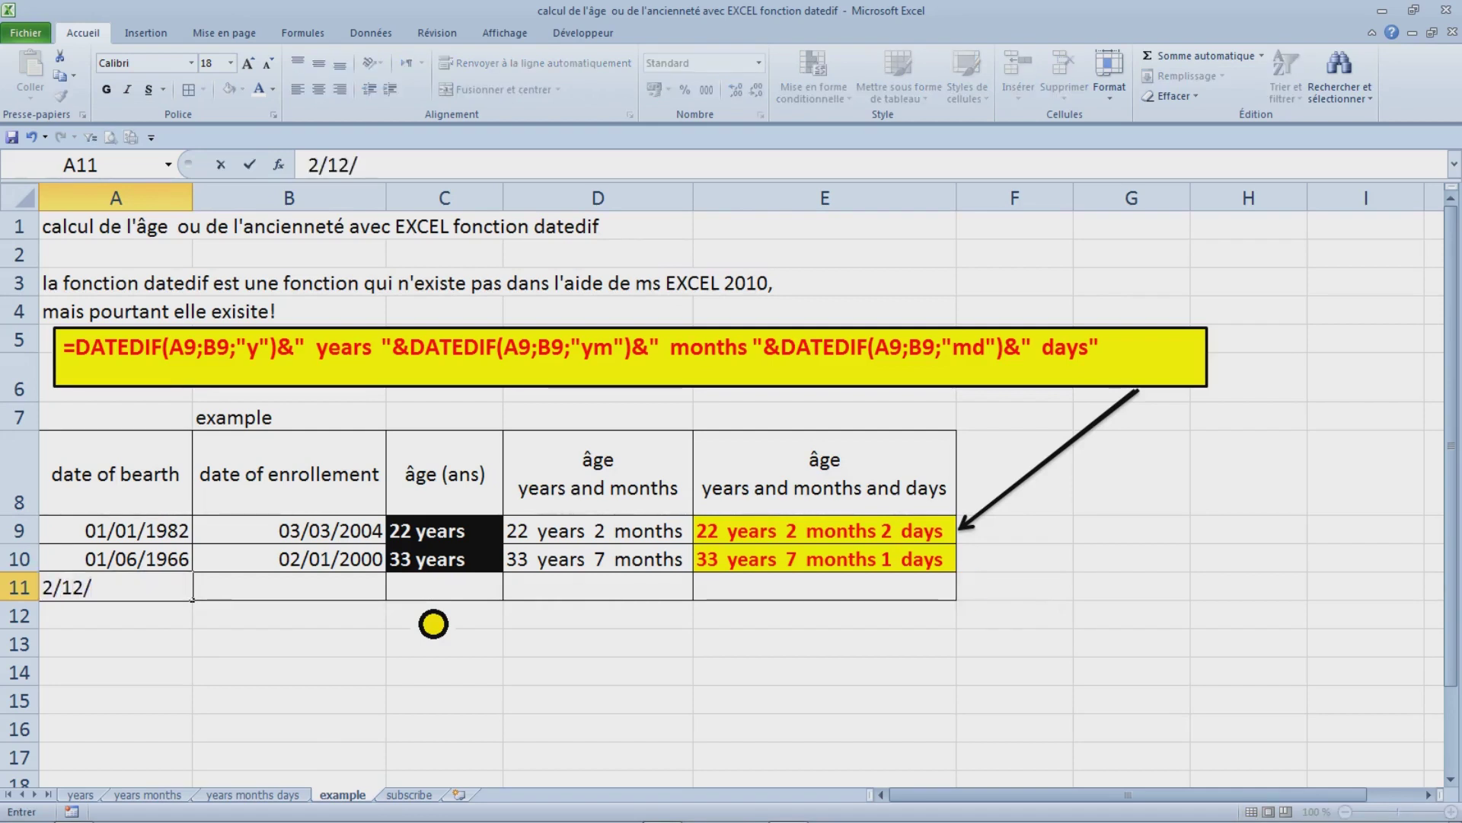
type("1977")
key("Tab")
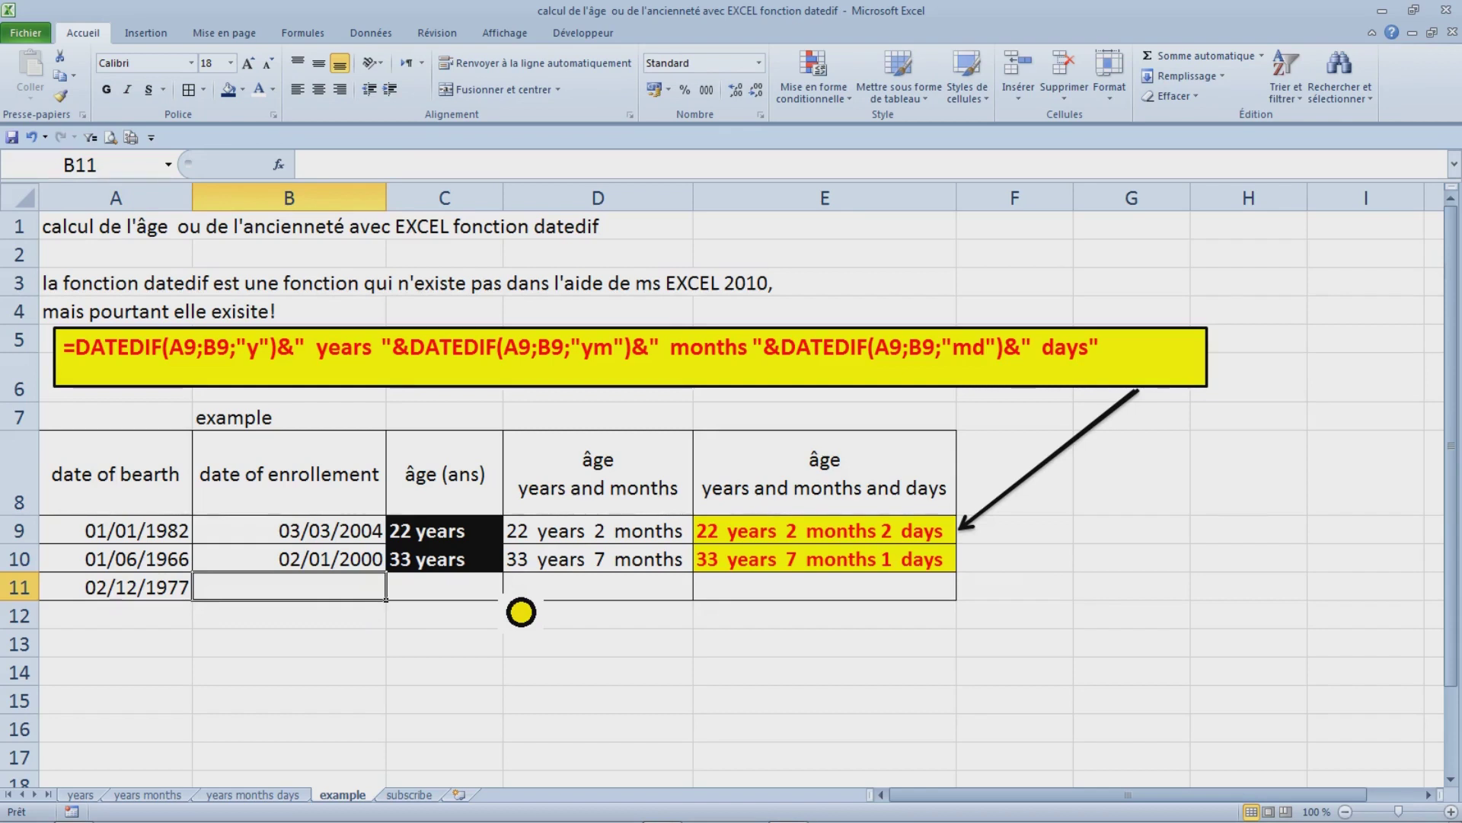
type("3")
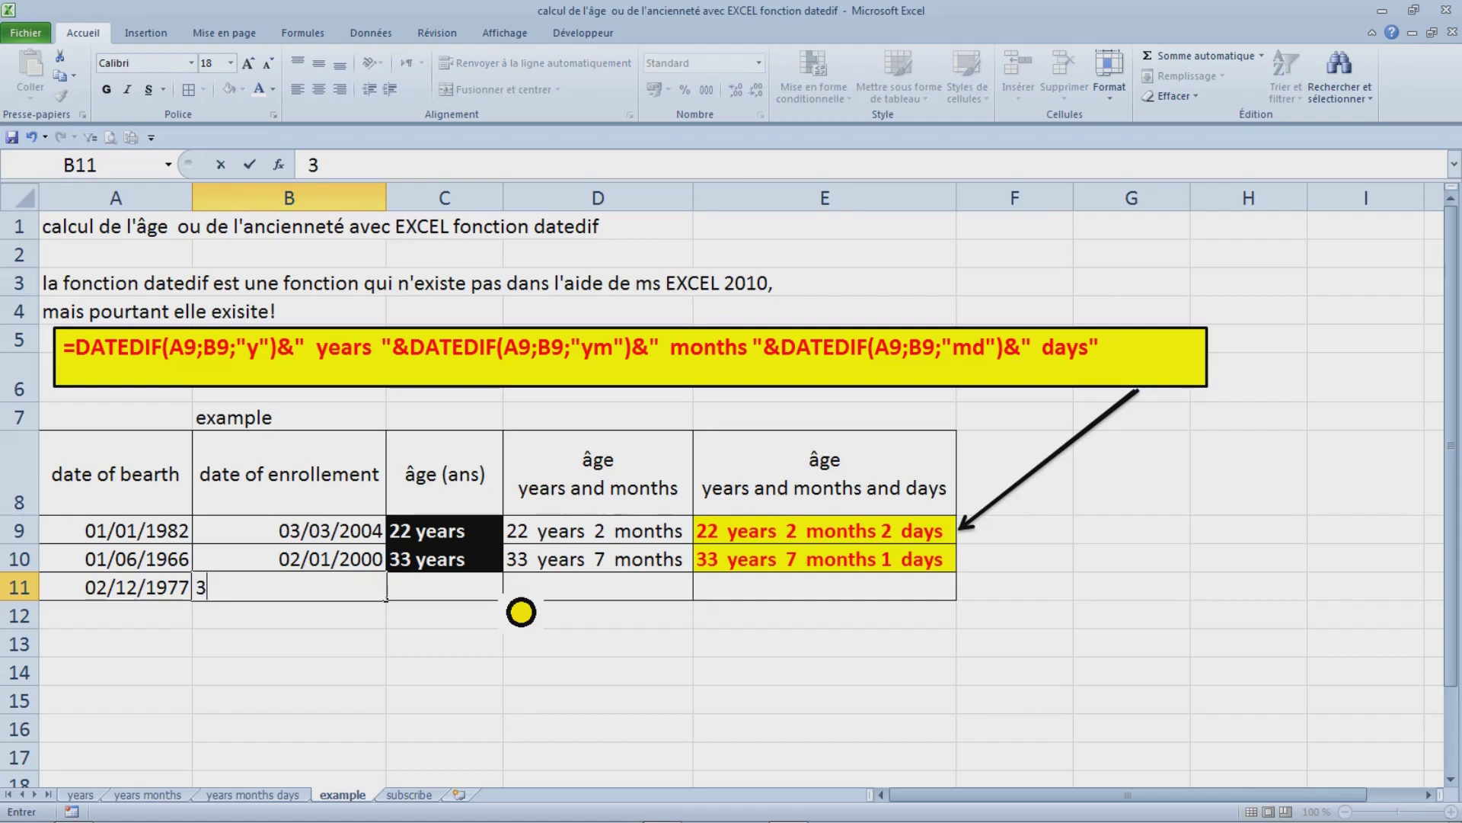
type("/10/2010")
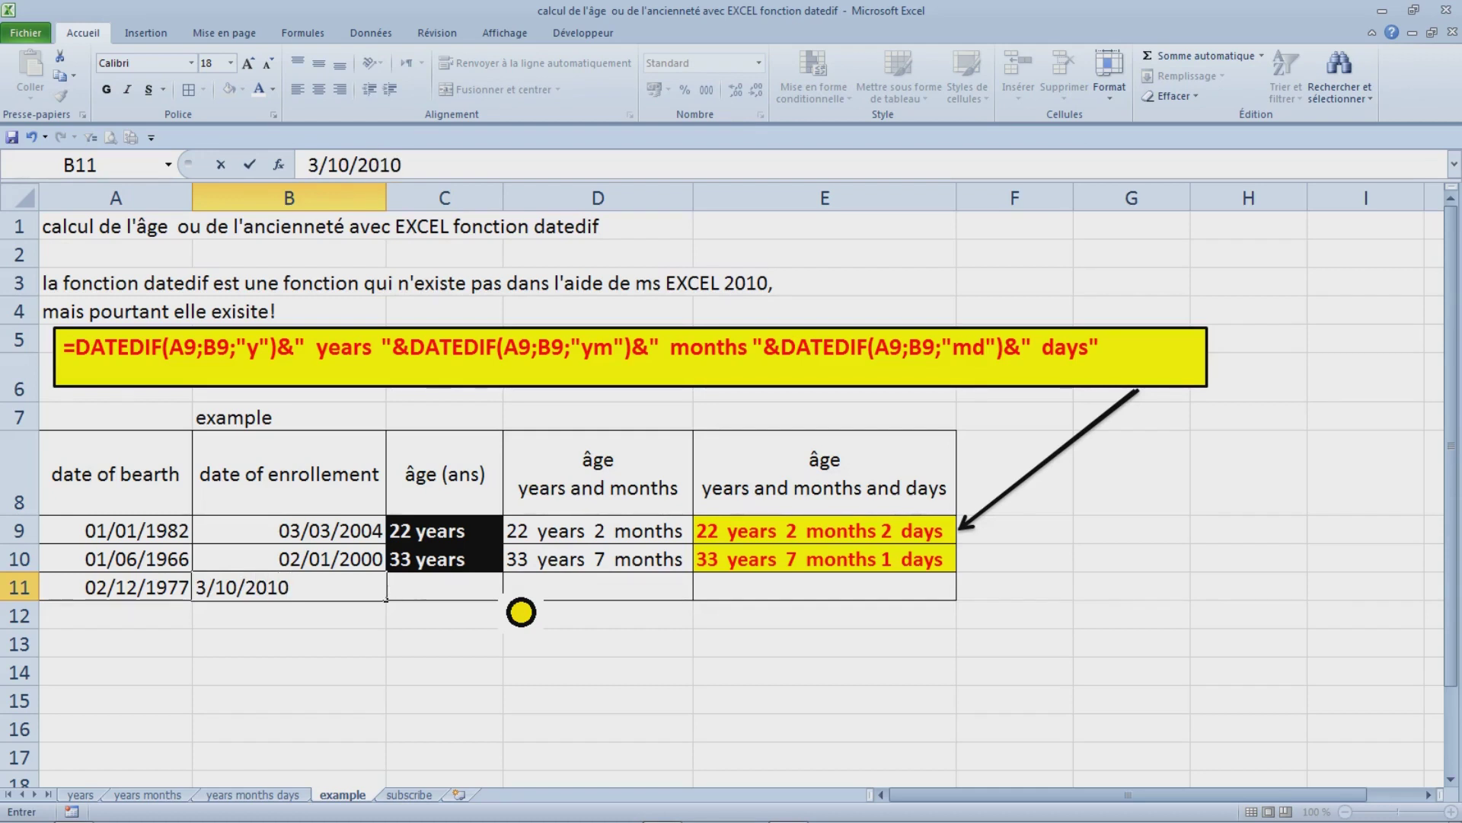
key("Return")
- Fill the years and years-months age formulas down to C11 and D11, checking each formula
left_click(450, 563)
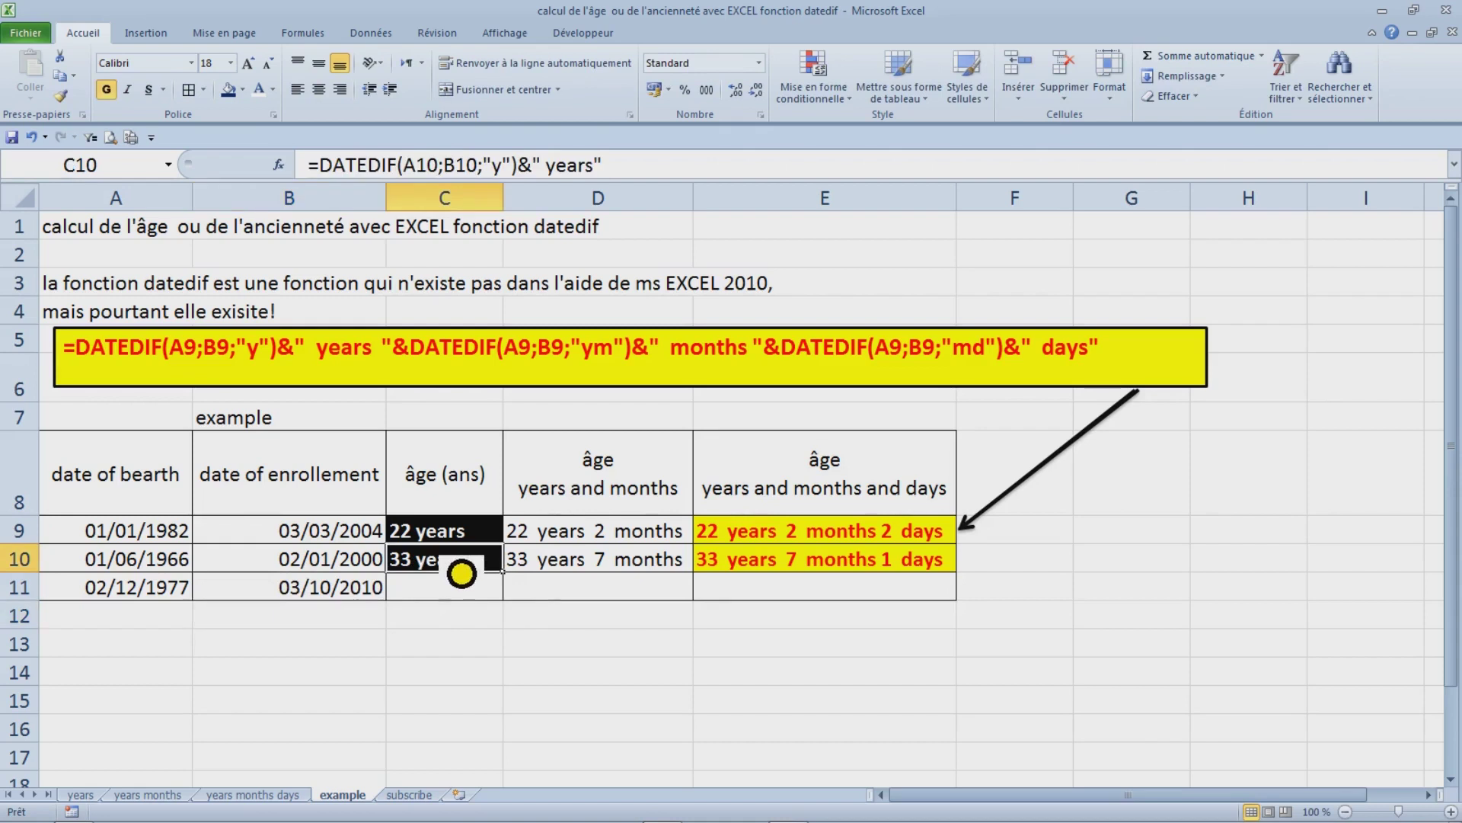
mouse_move(503, 572)
left_mouse_down()
mouse_move(524, 614)
mouse_move(499, 601)
left_mouse_up()
double_click(500, 601)
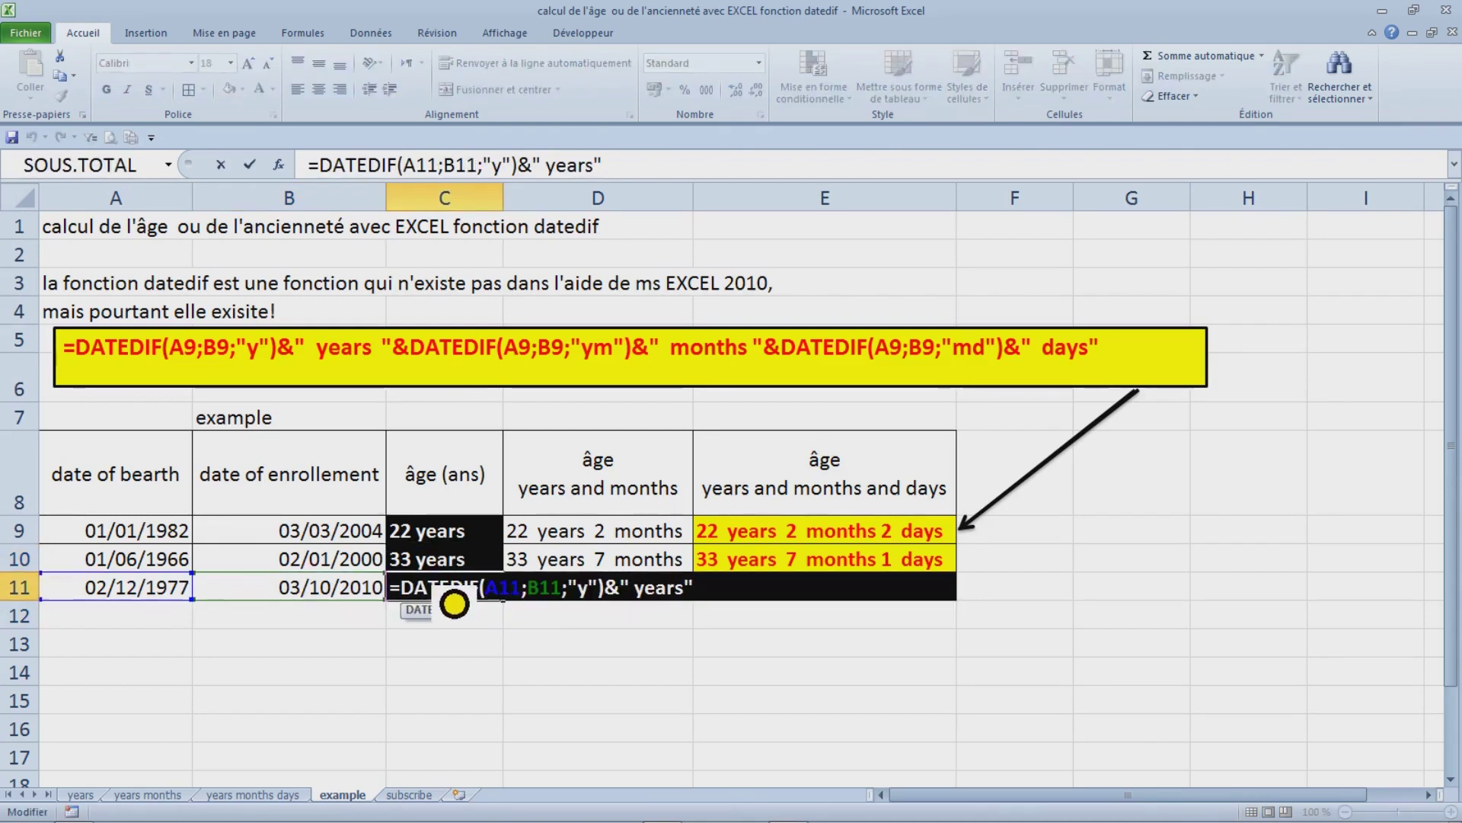
left_click_drag(401, 601, 783, 604)
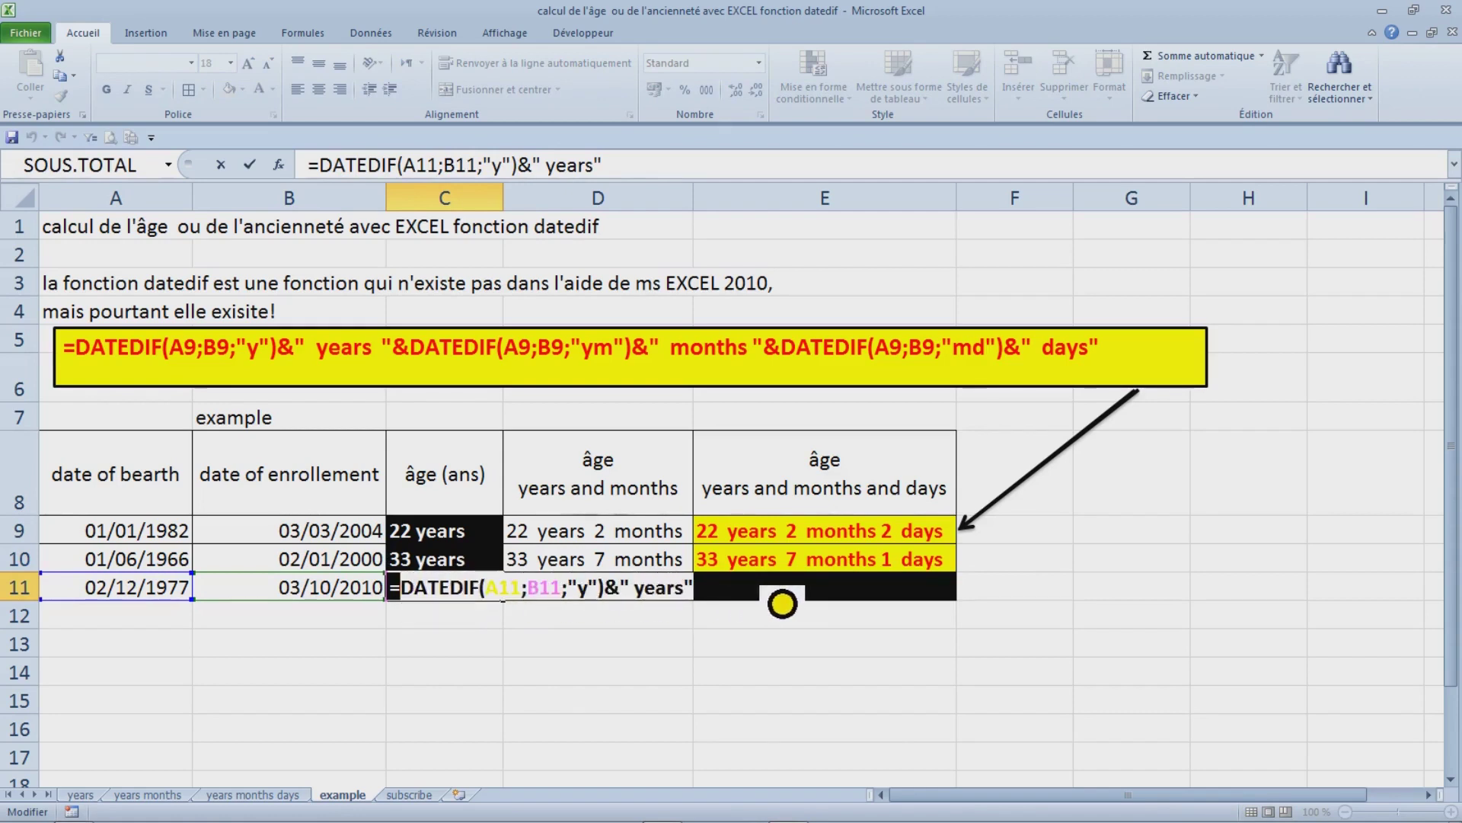
key("Escape")
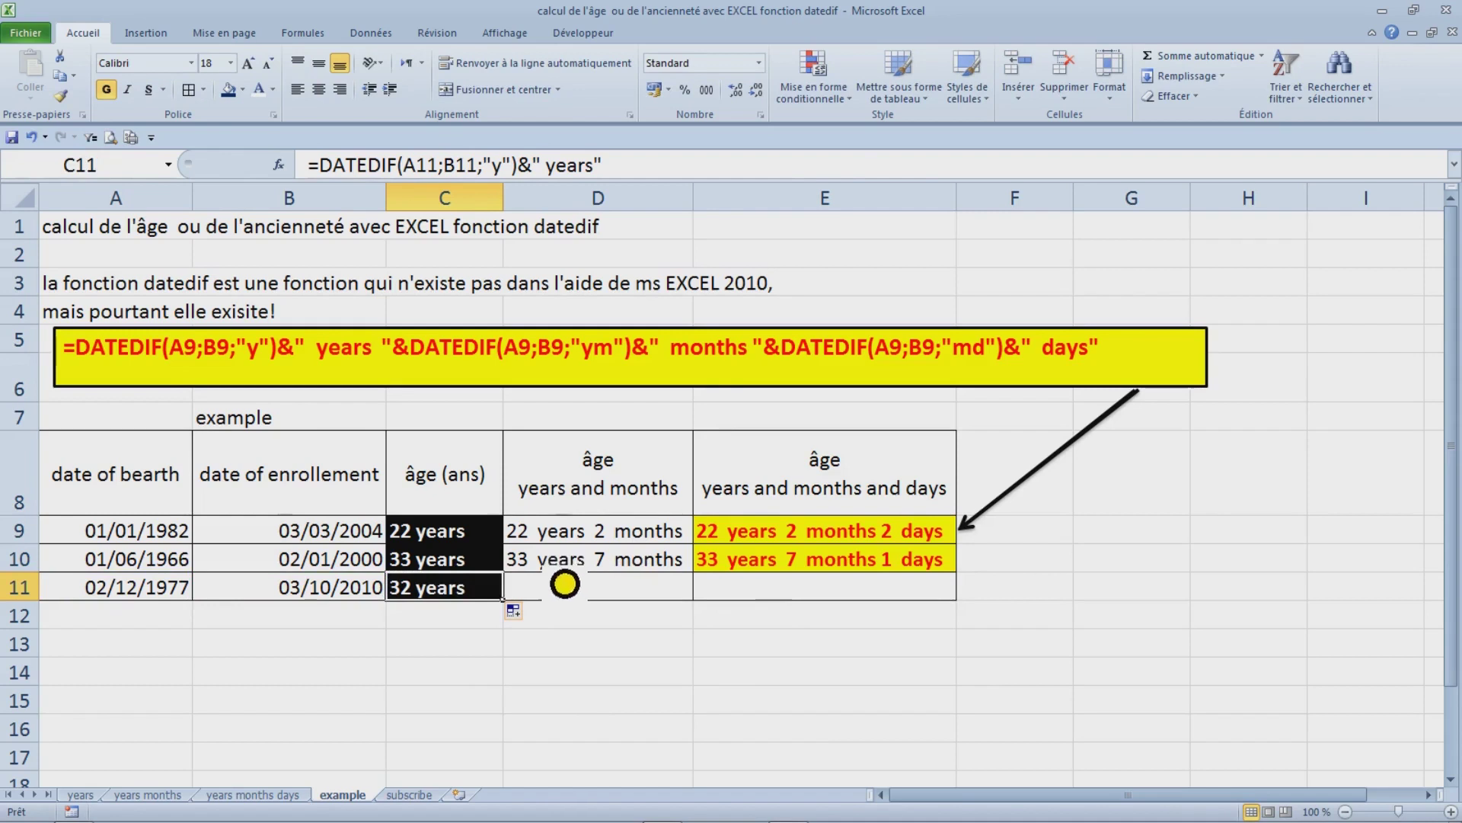
left_click(573, 564)
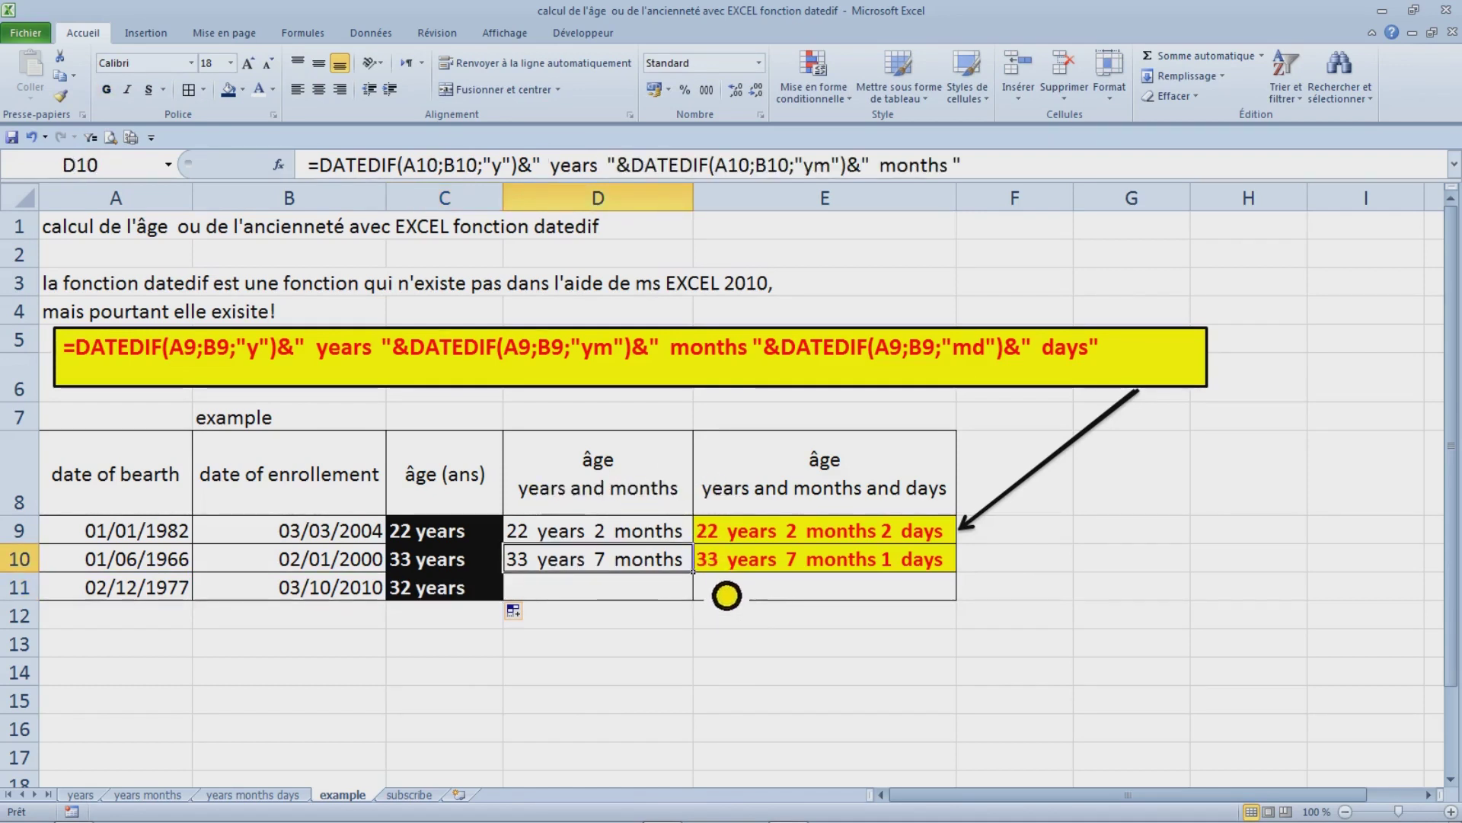
left_click_drag(692, 572, 704, 602)
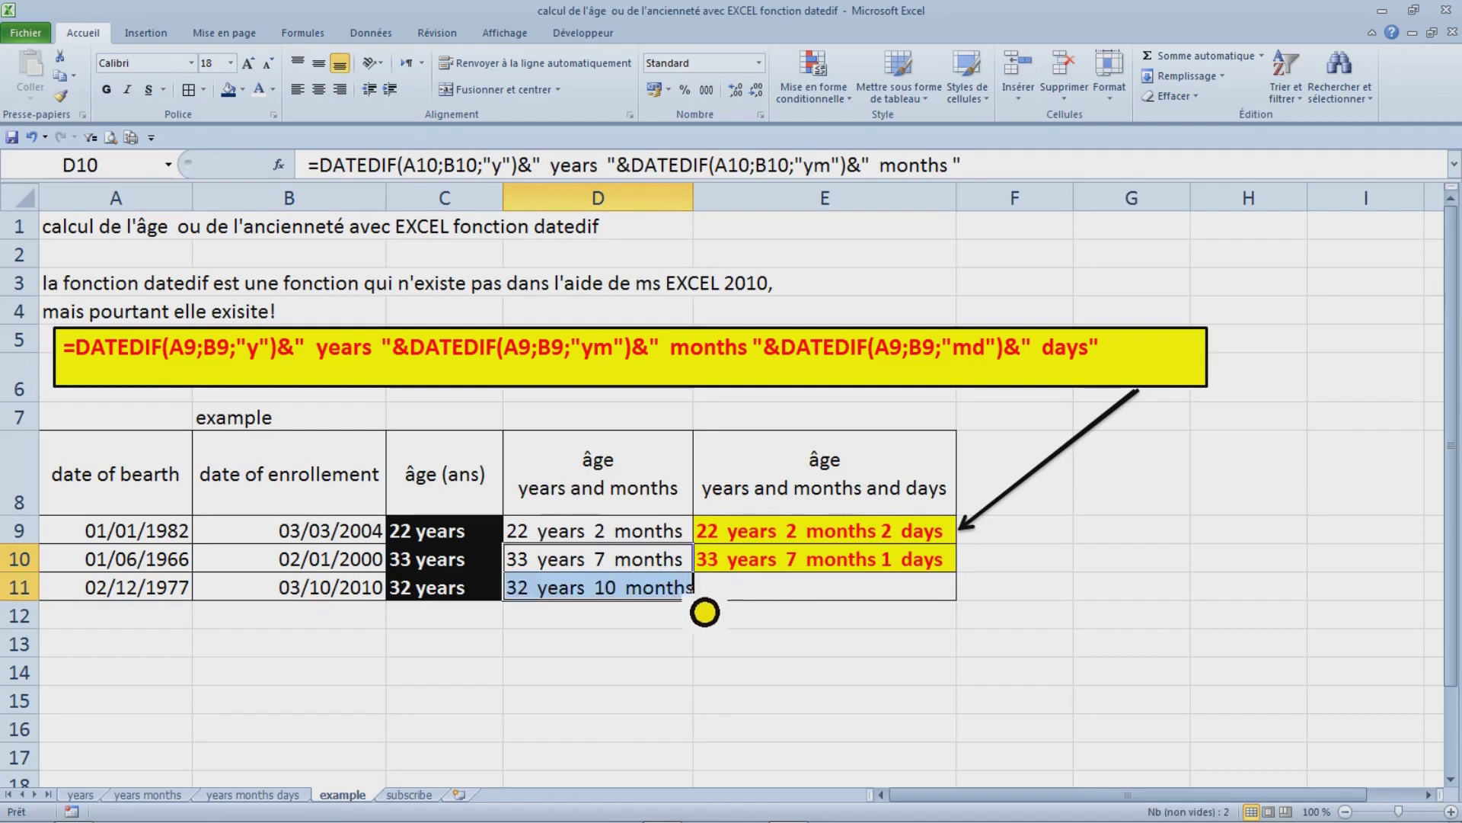
left_click(648, 608)
double_click(651, 607)
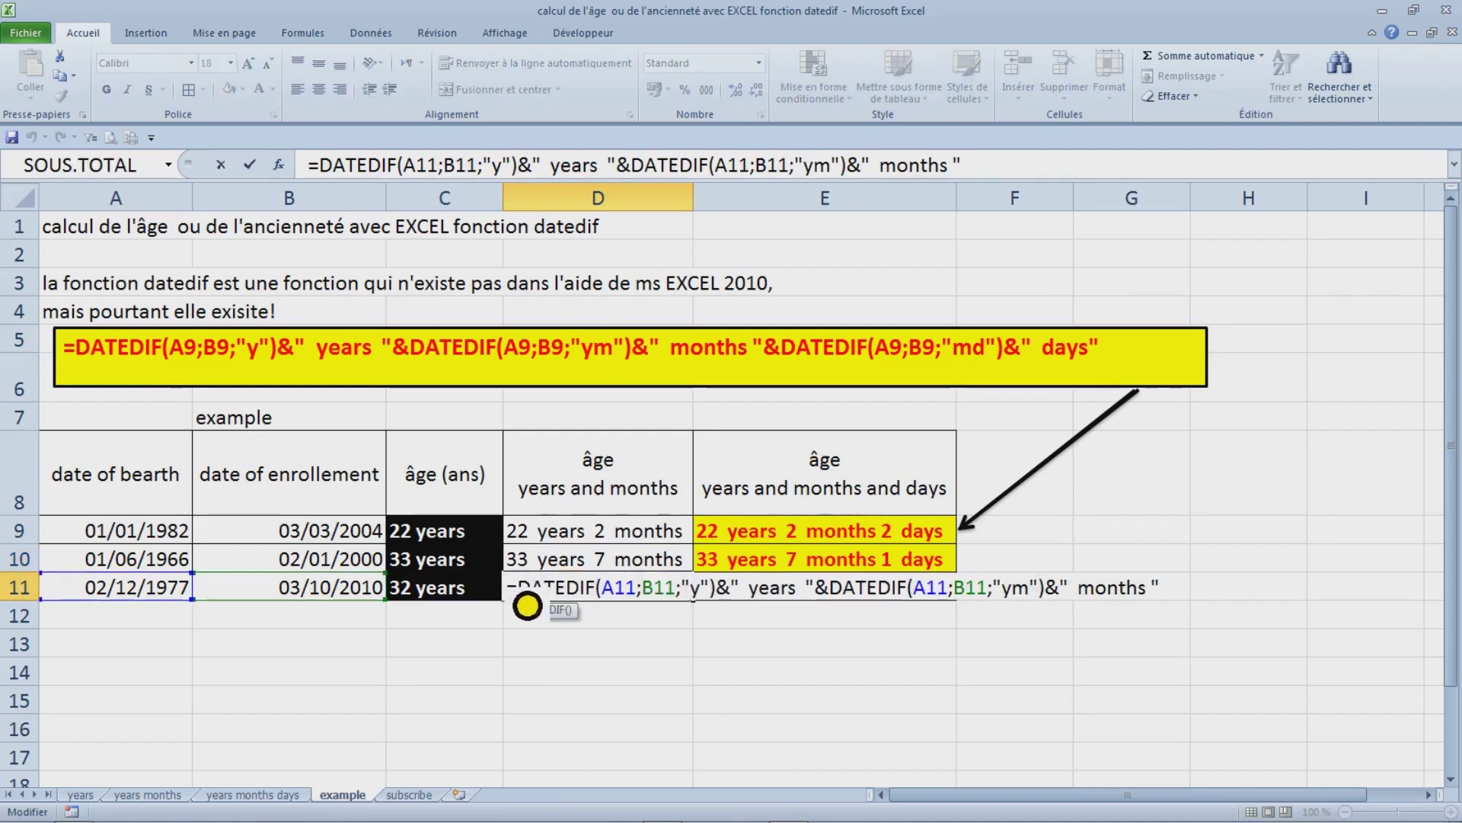
double_click(537, 601)
left_click_drag(621, 606, 1237, 607)
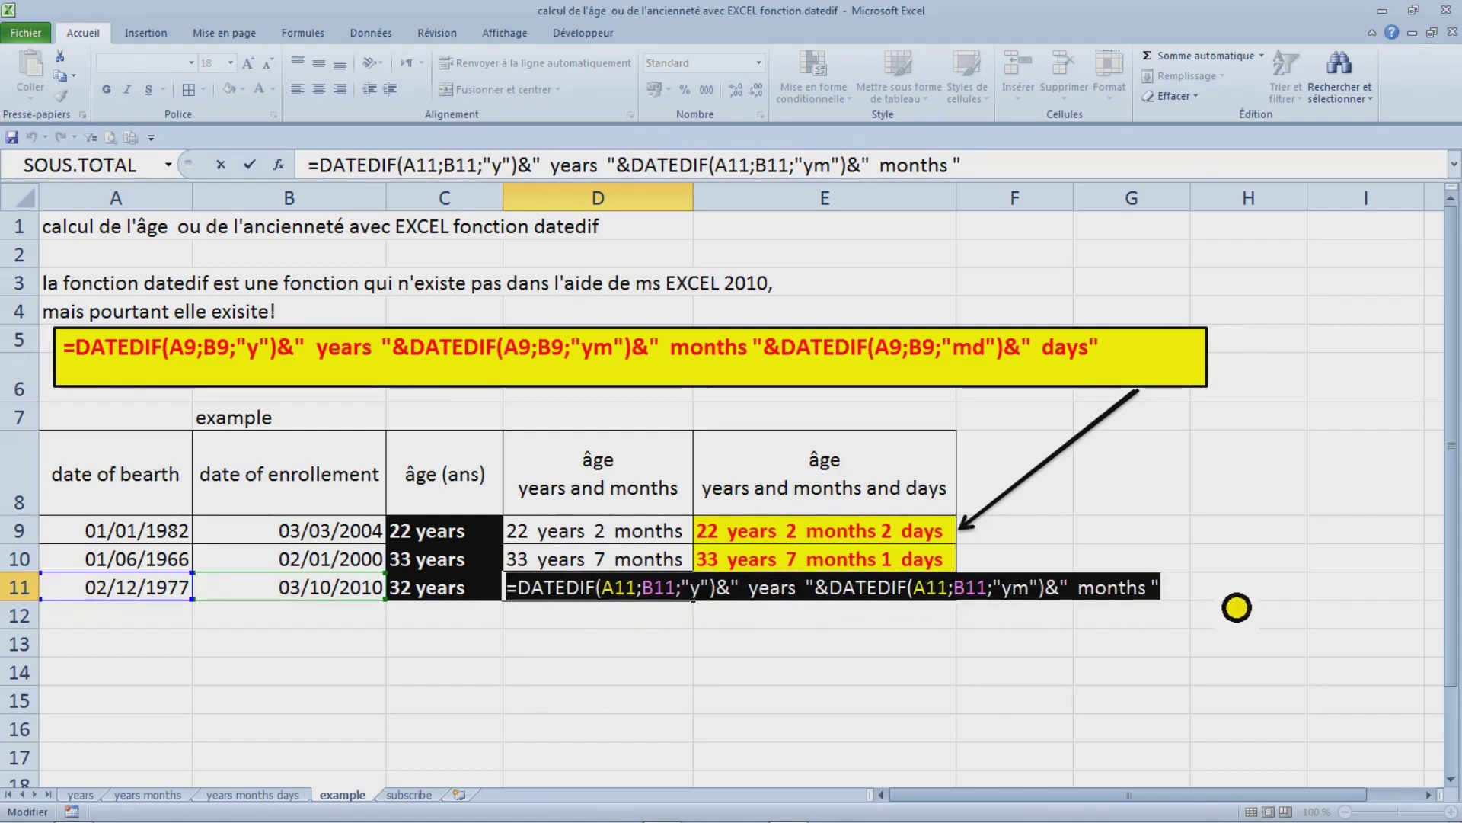
key("Escape")
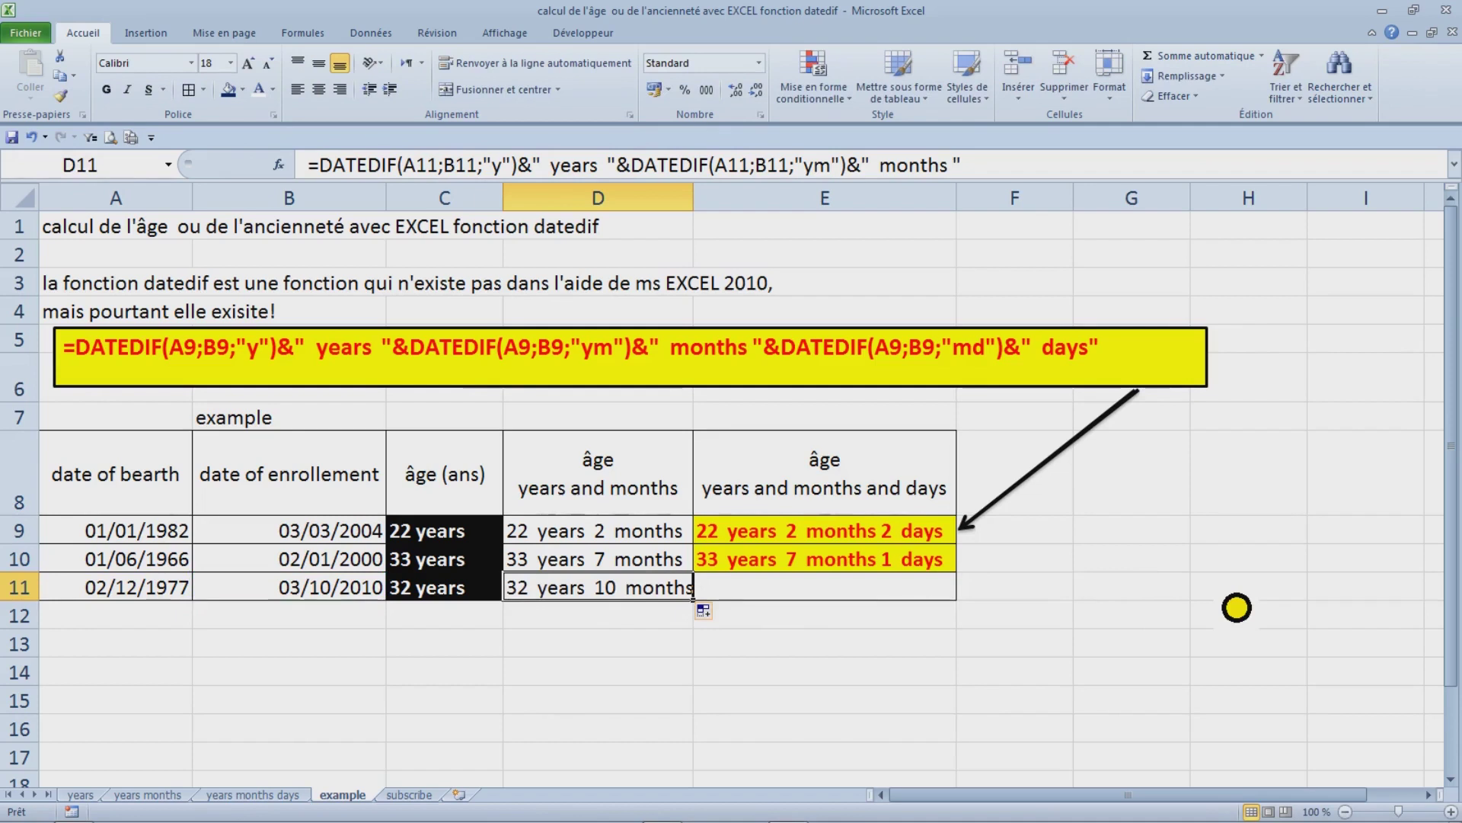
- Fill the full-age formula down to E11 and copy its formula text
left_click(897, 591)
left_click(918, 565)
left_click_drag(956, 570, 952, 598)
double_click(913, 598)
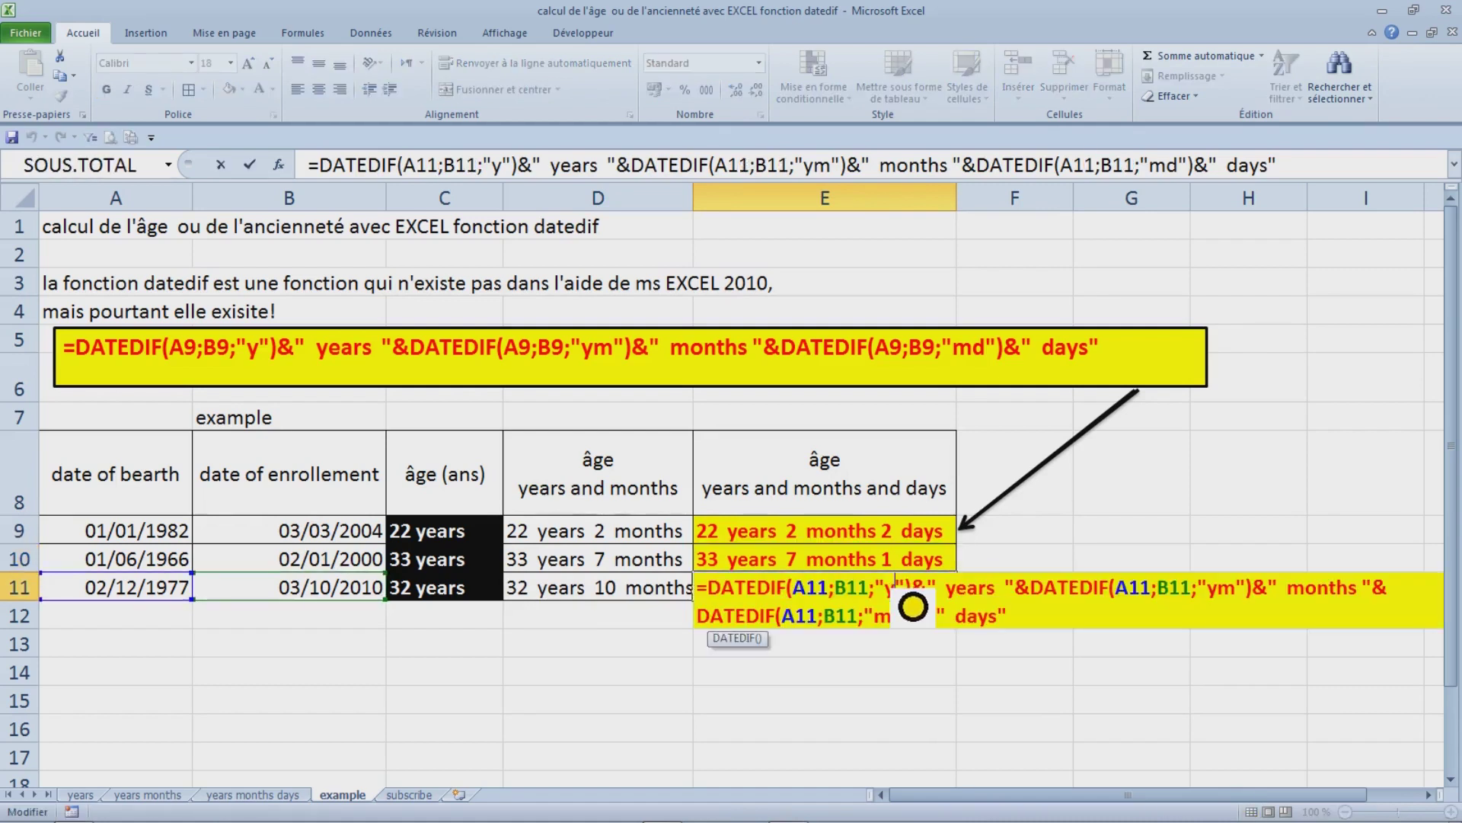
left_click_drag(769, 590, 709, 590)
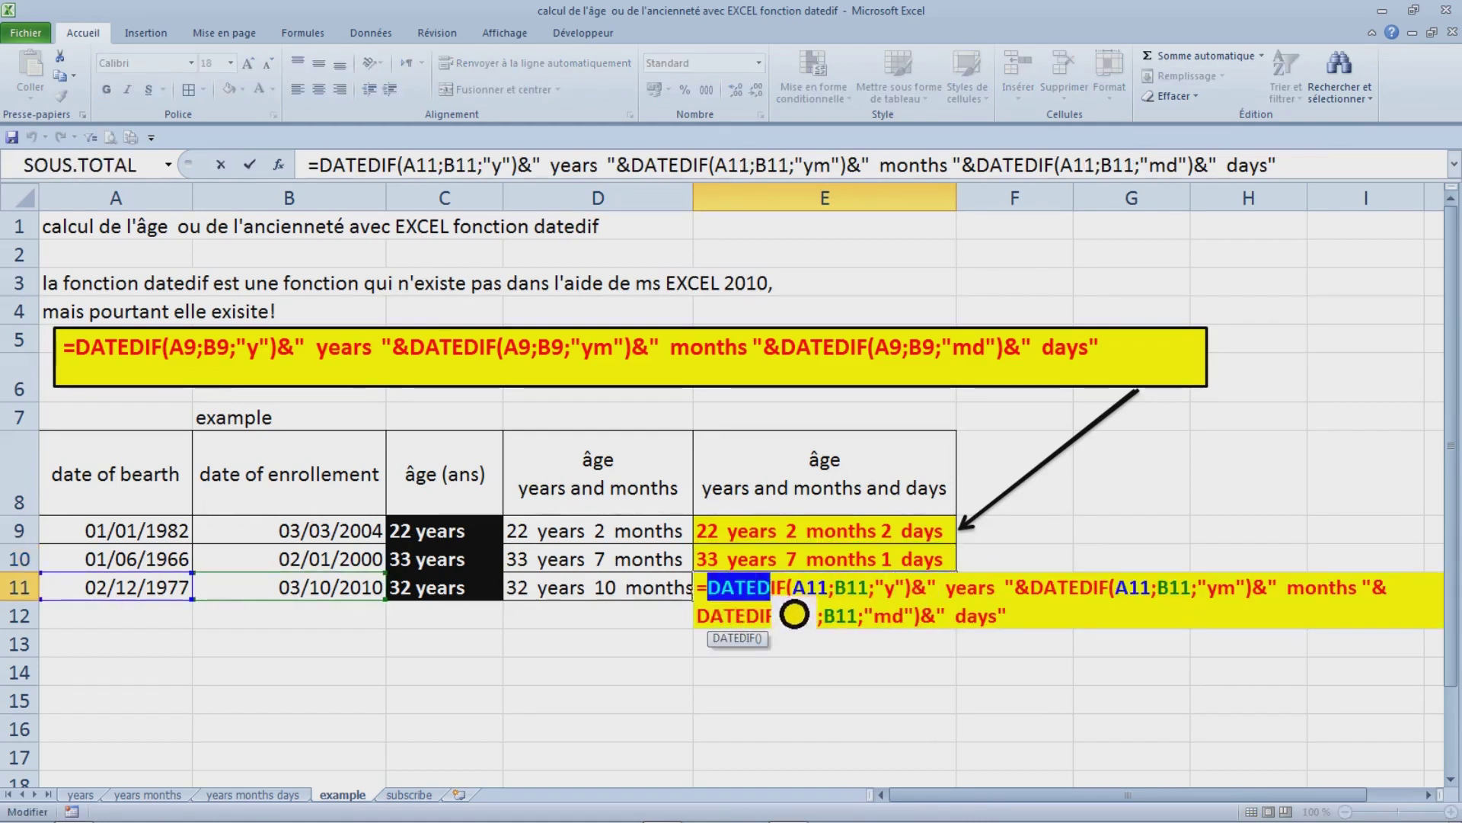
left_click_drag(794, 614, 1104, 649)
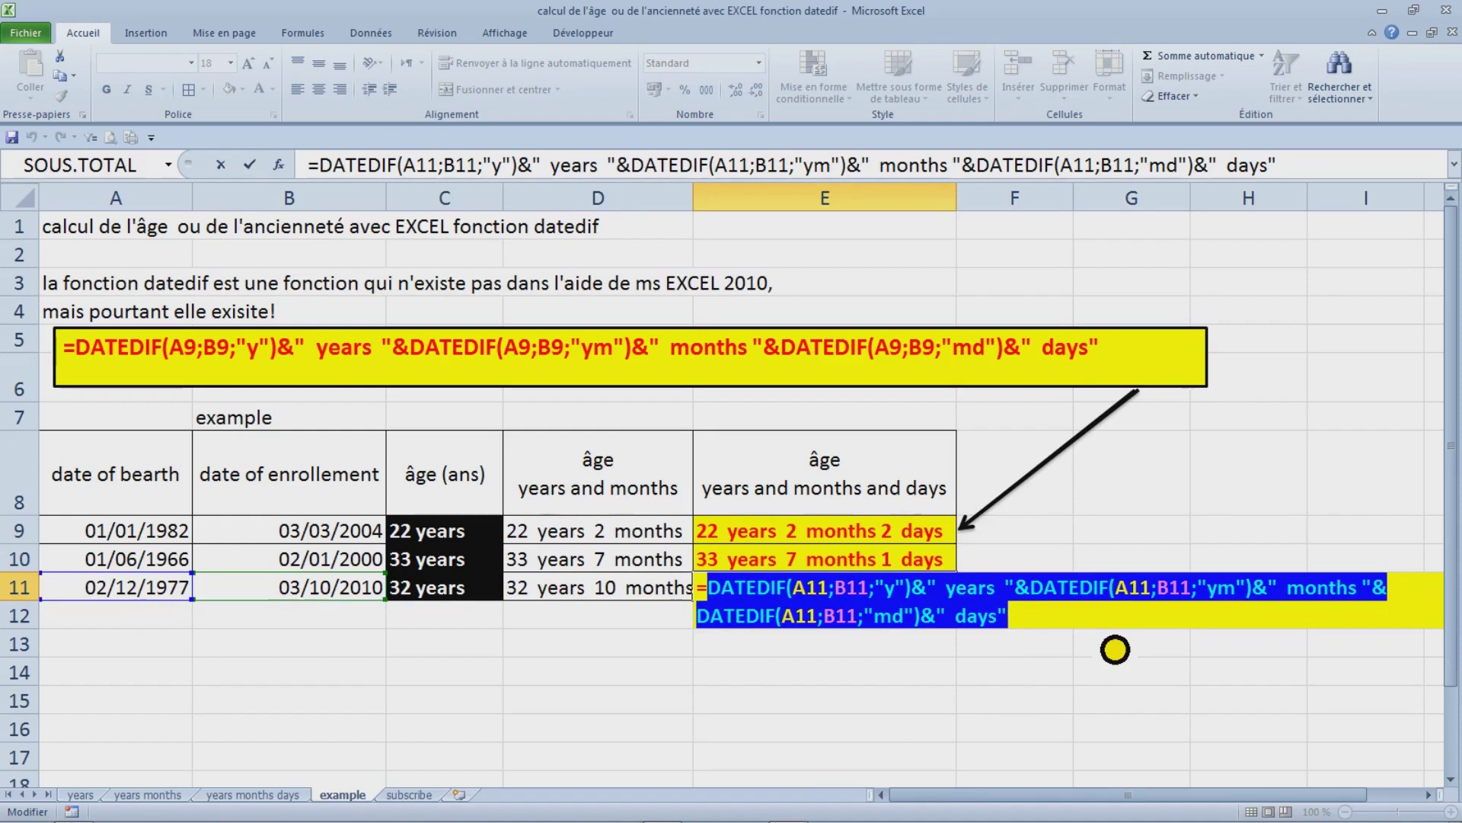
key("ctrl+c")
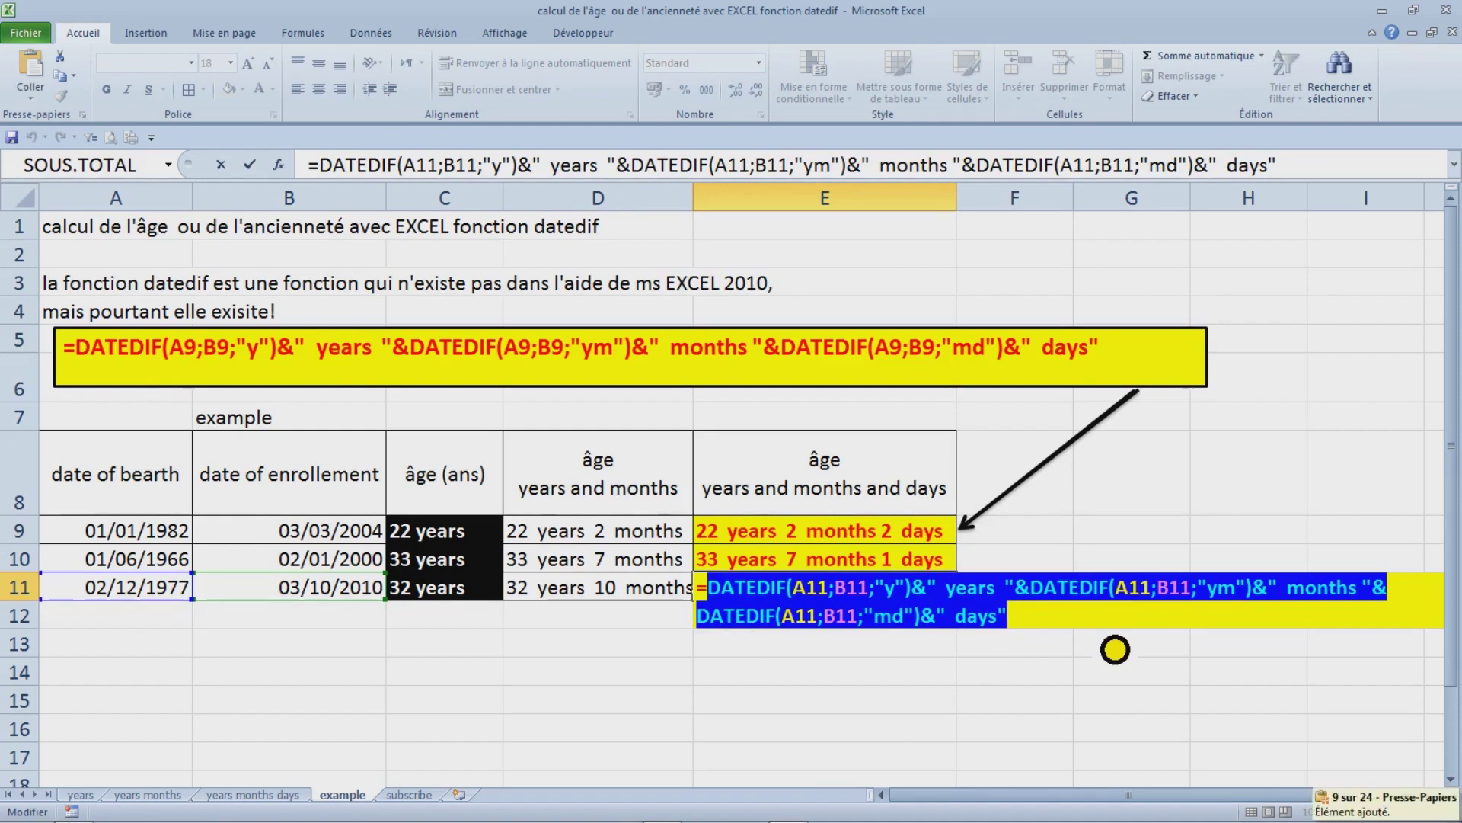
key("Escape")
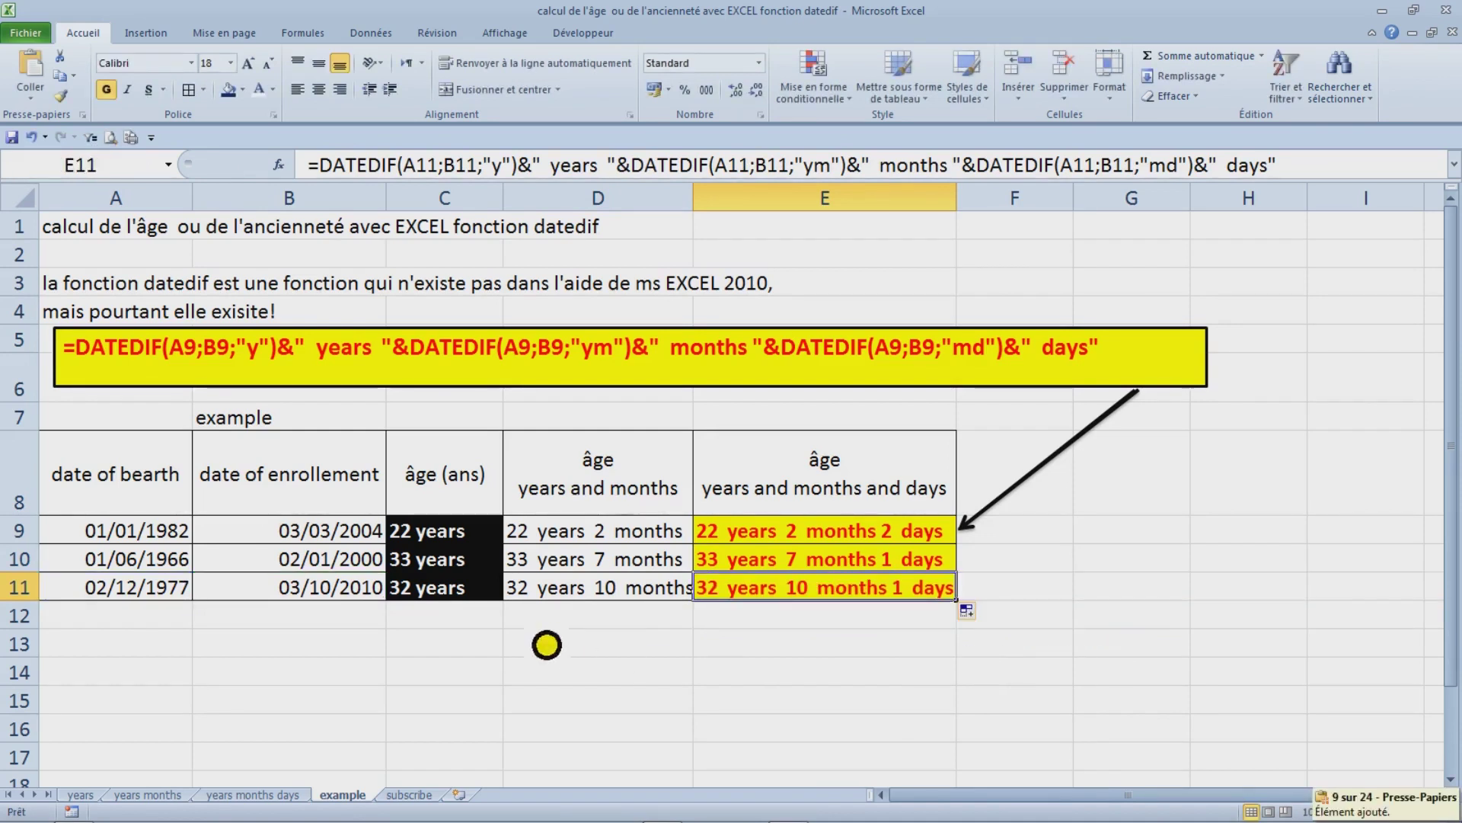
left_click(161, 649)
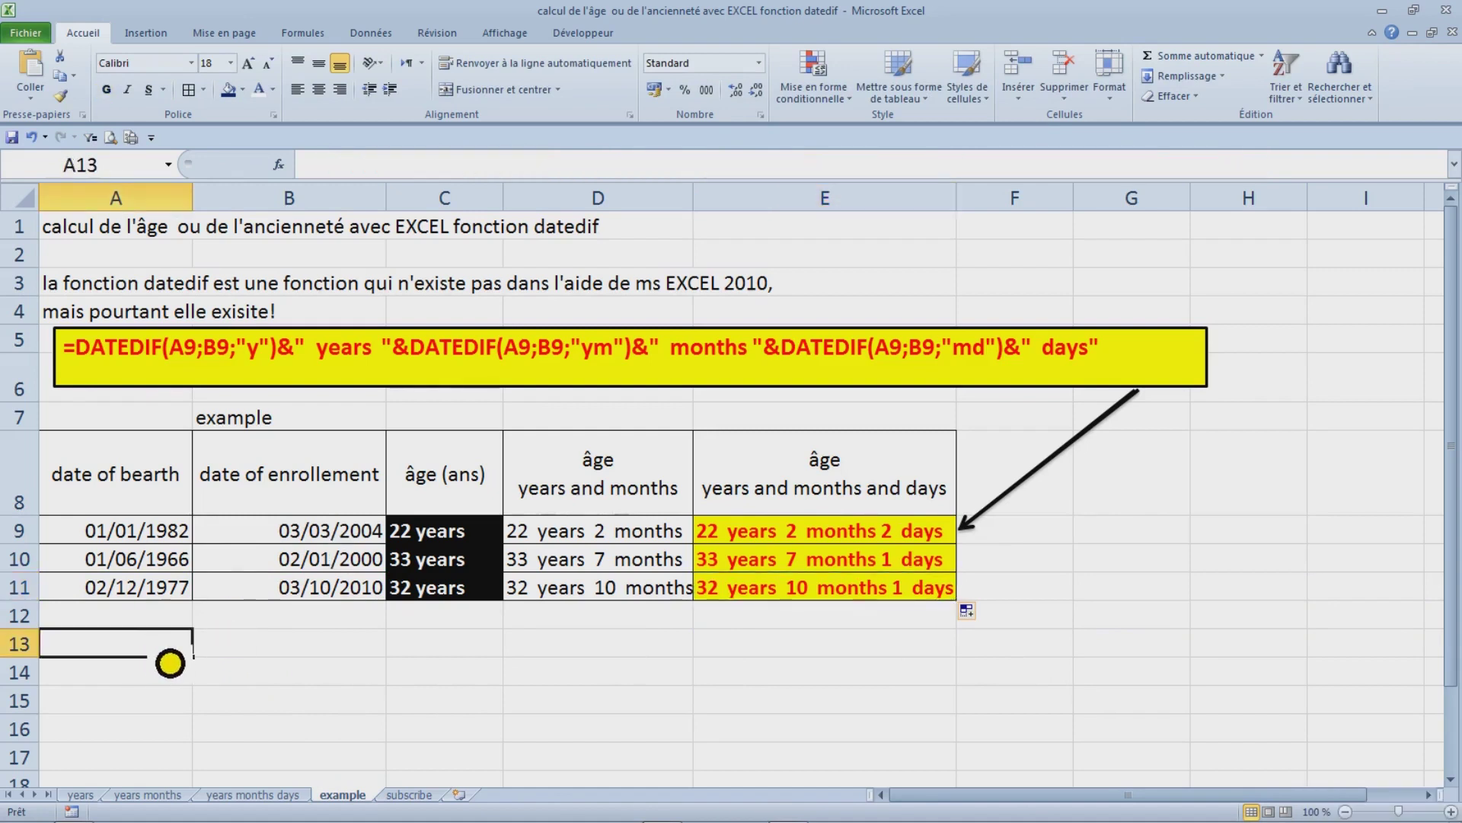
- Store row 11's DATEDIF formula in A13 as apostrophe-prefixed text, redoing a calculated attempt
type("'")
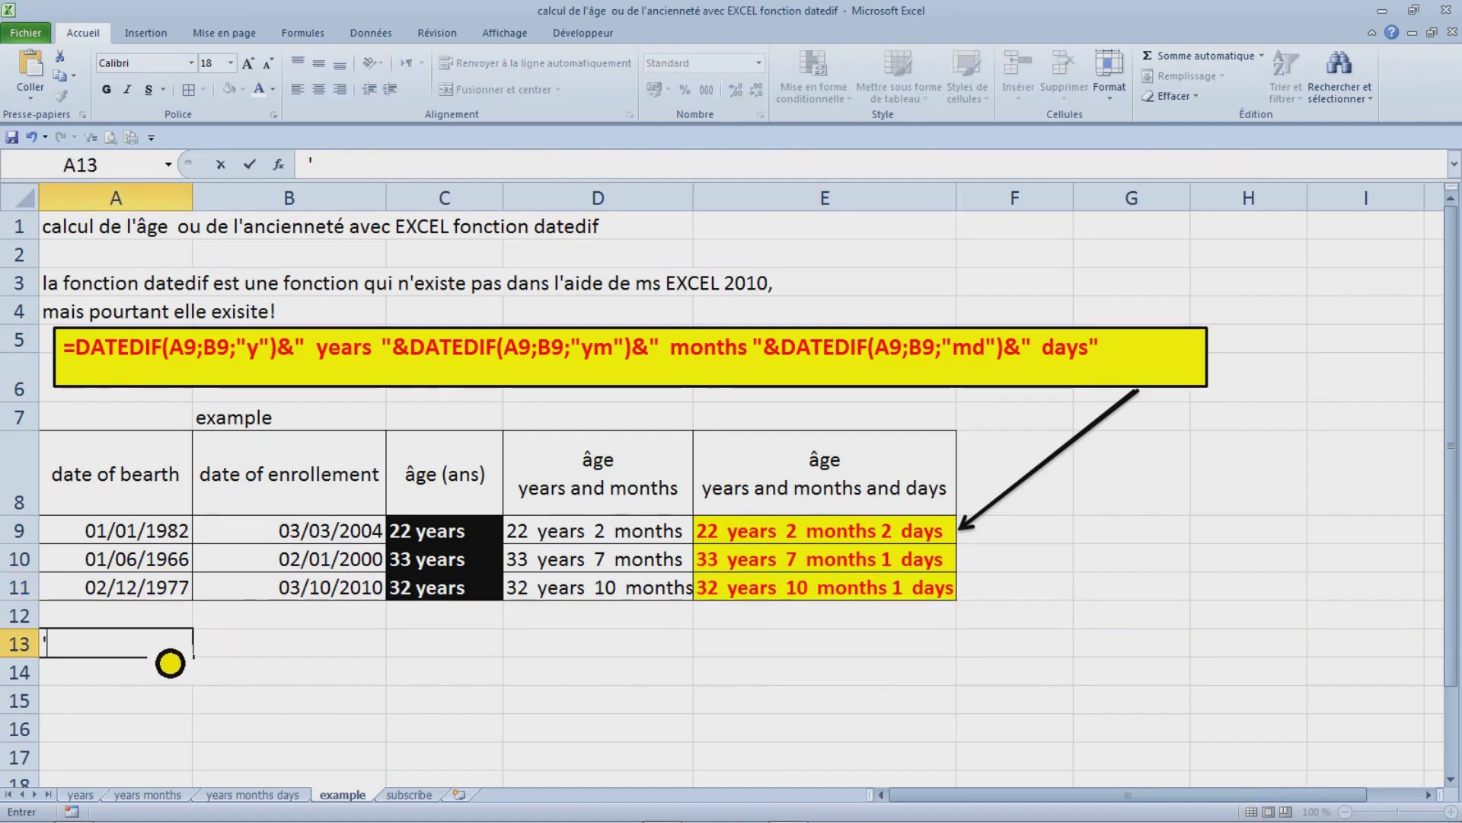
key("ctrl+v")
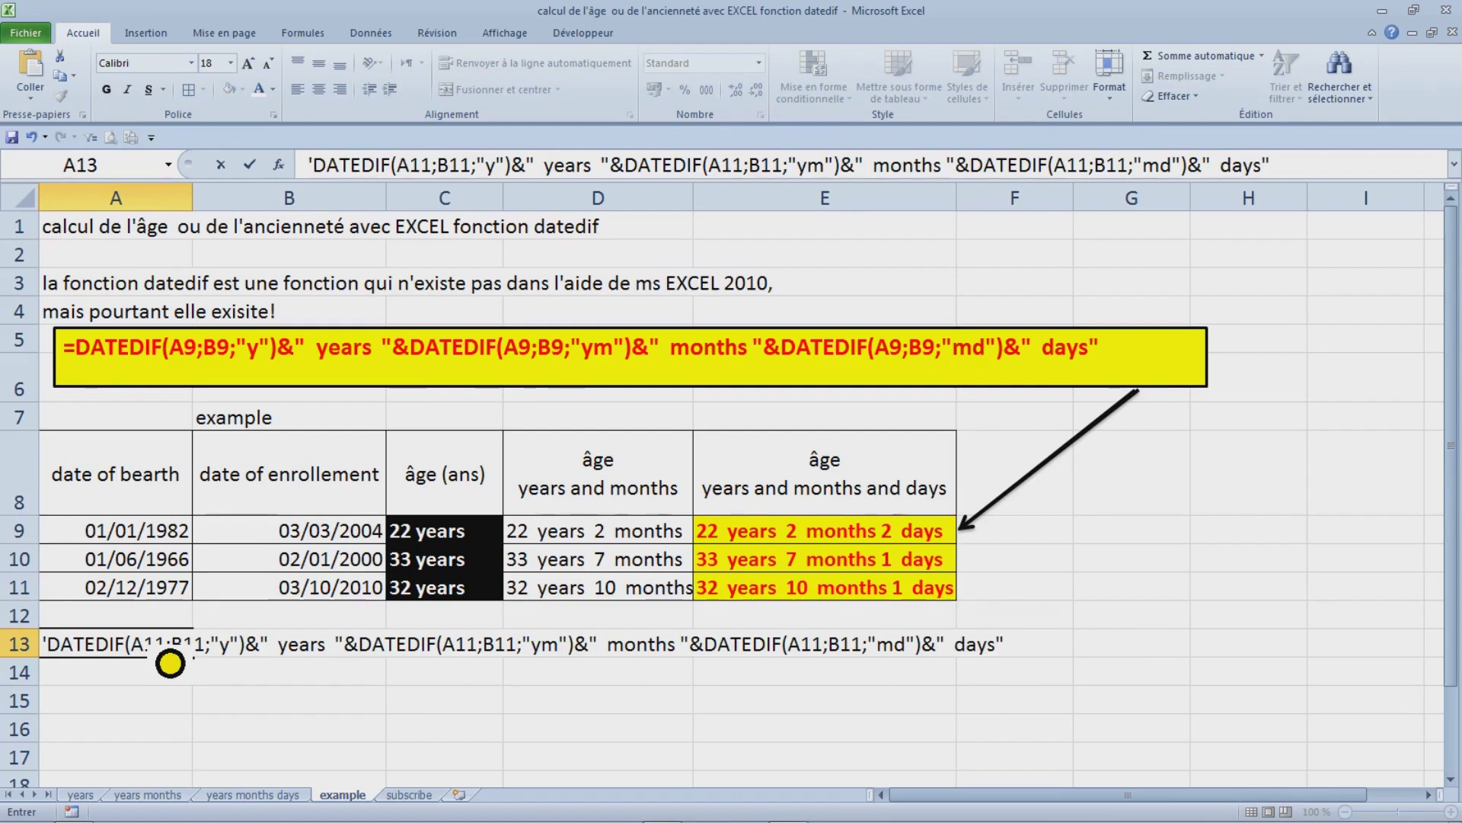
key("ctrl+Return")
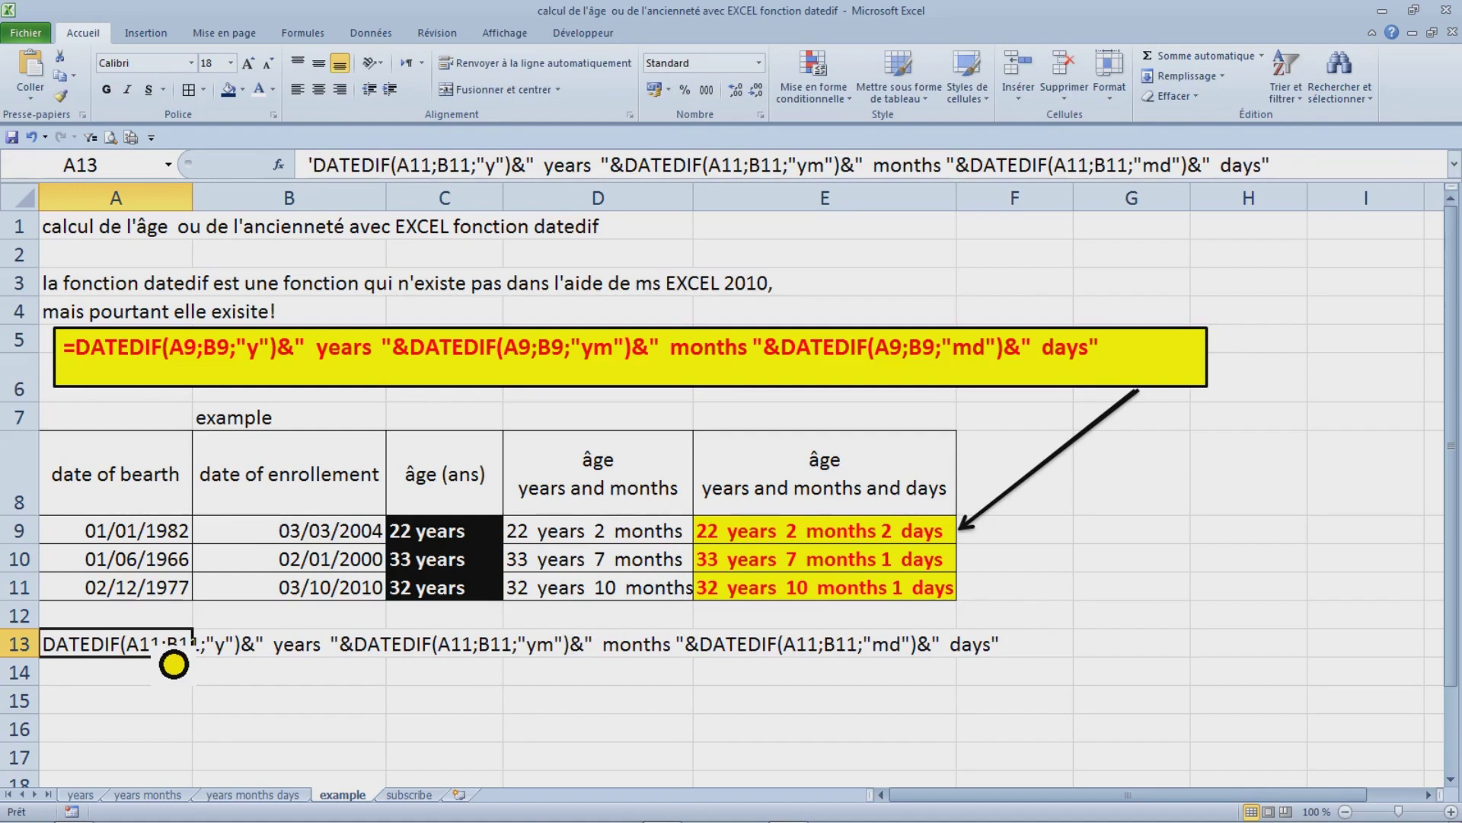
type("=")
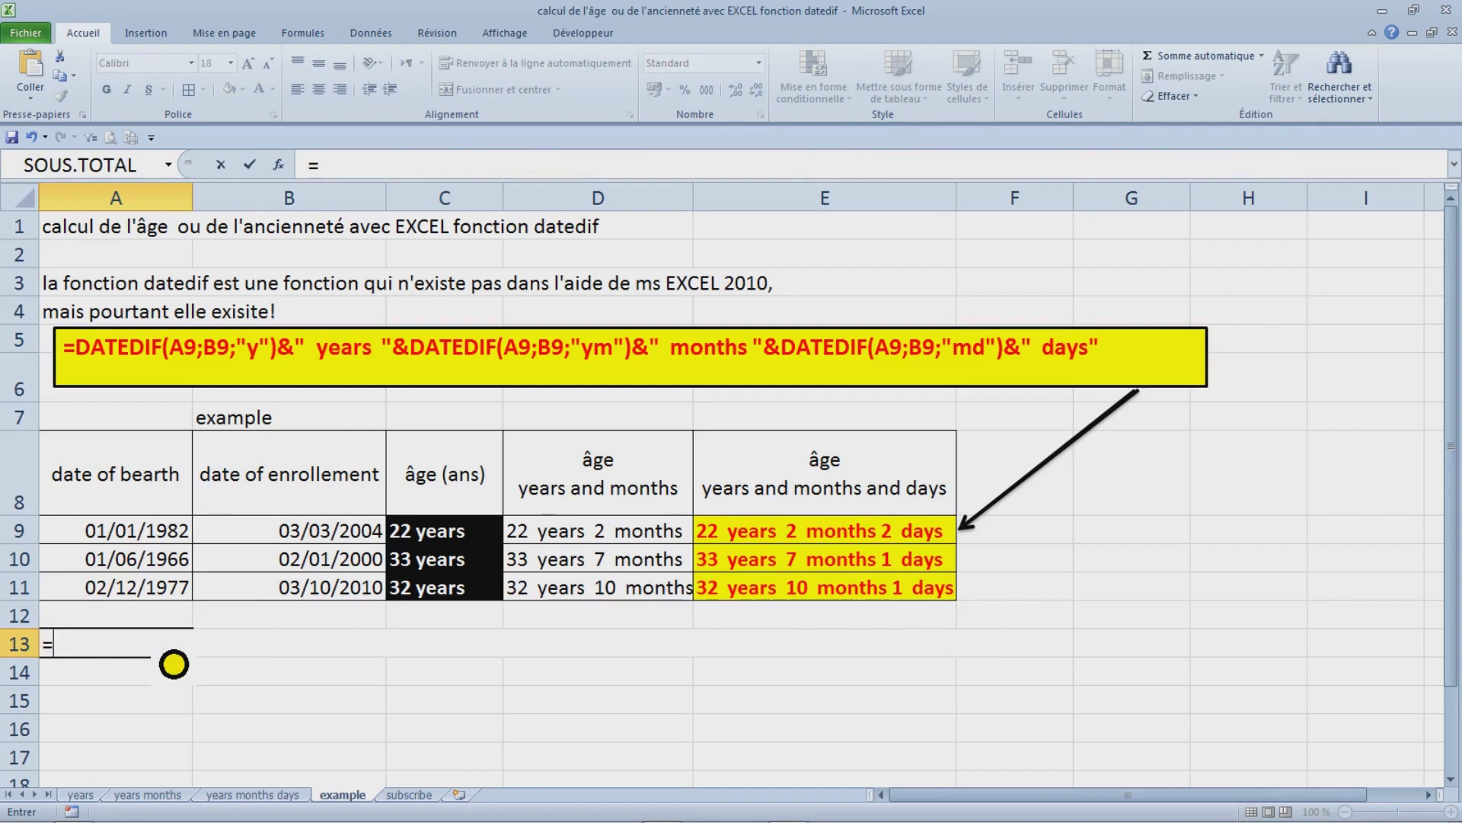
type("DATEDIF(A11;B11;\"y\")&\"  years  \"&DATEDIF(A11;B11;\"ym\")&\"  months \"&DATEDIF(A11;B11;\"md\")&\"  days\"")
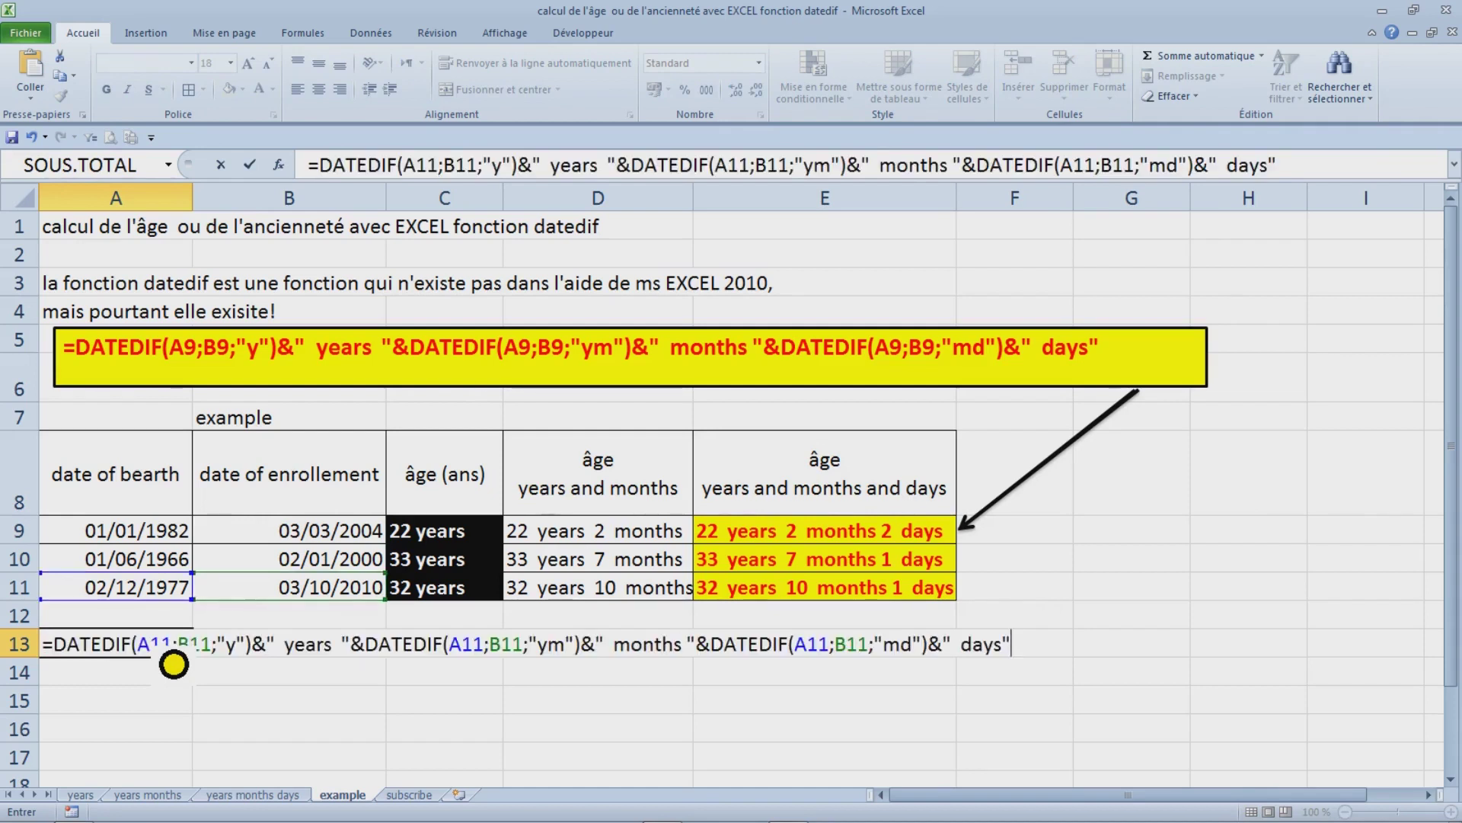
key("ctrl+Return")
type("'")
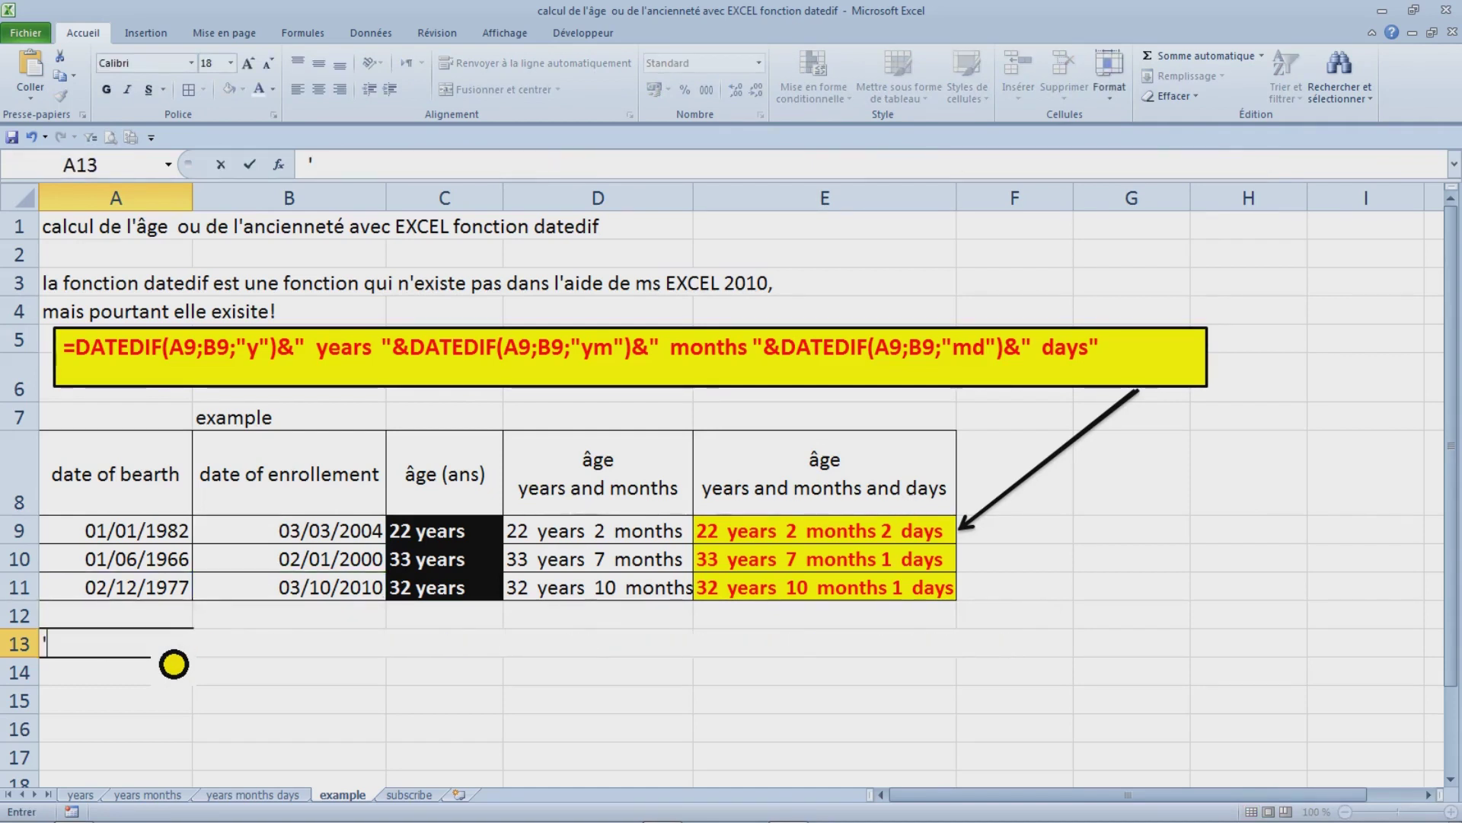
key("Return")
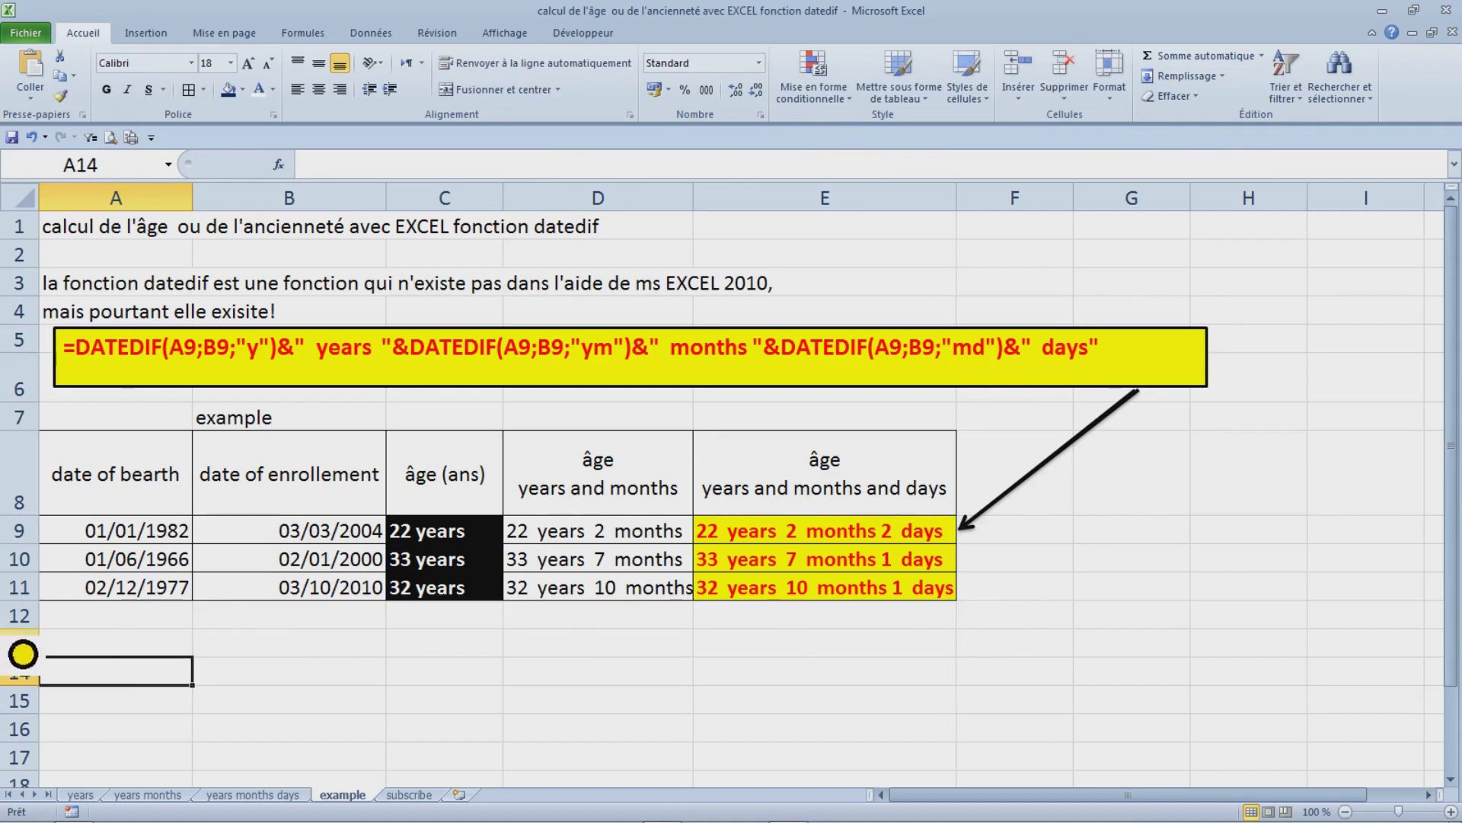
left_click(180, 649)
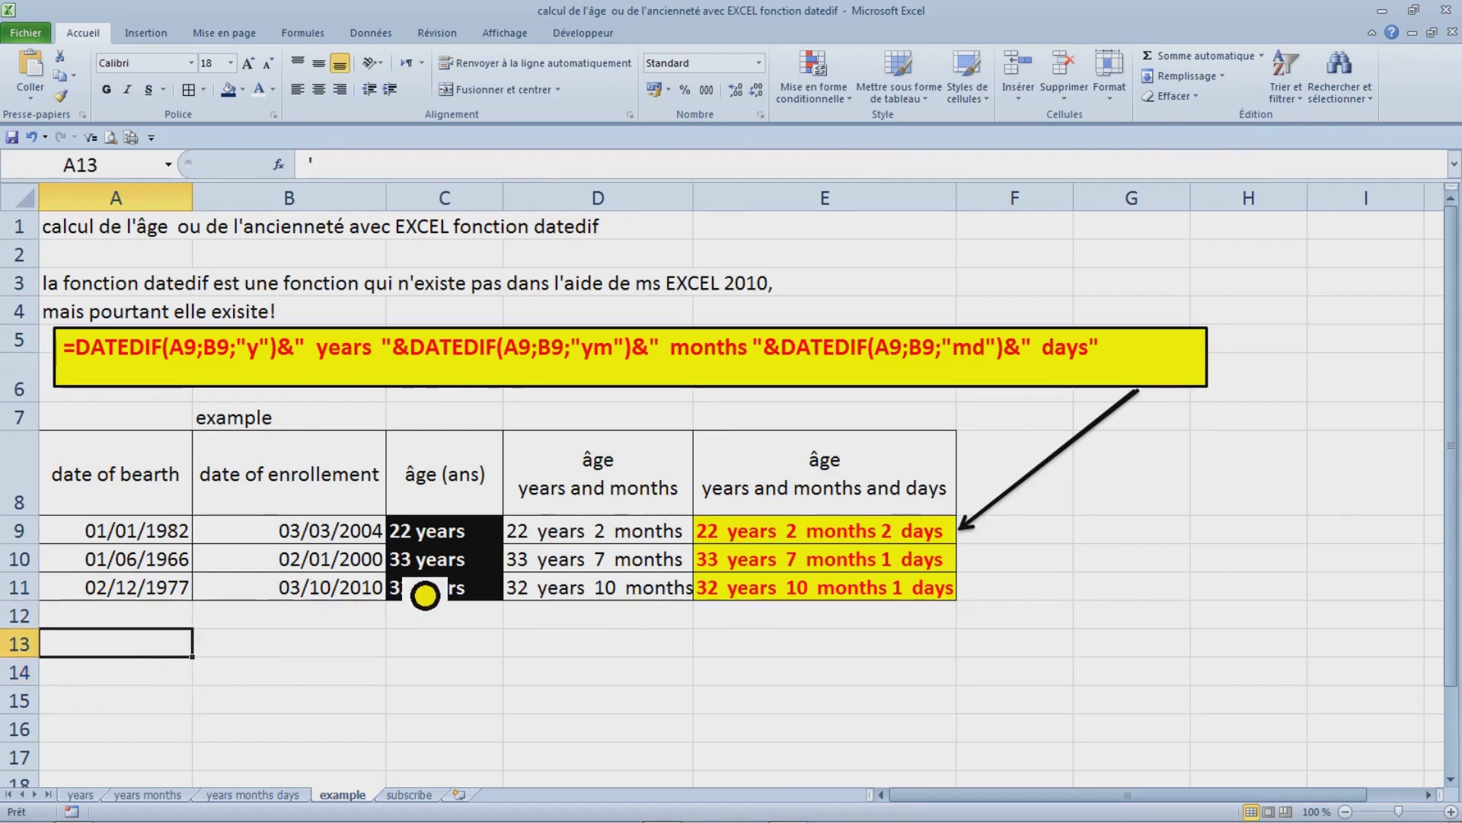
type("'")
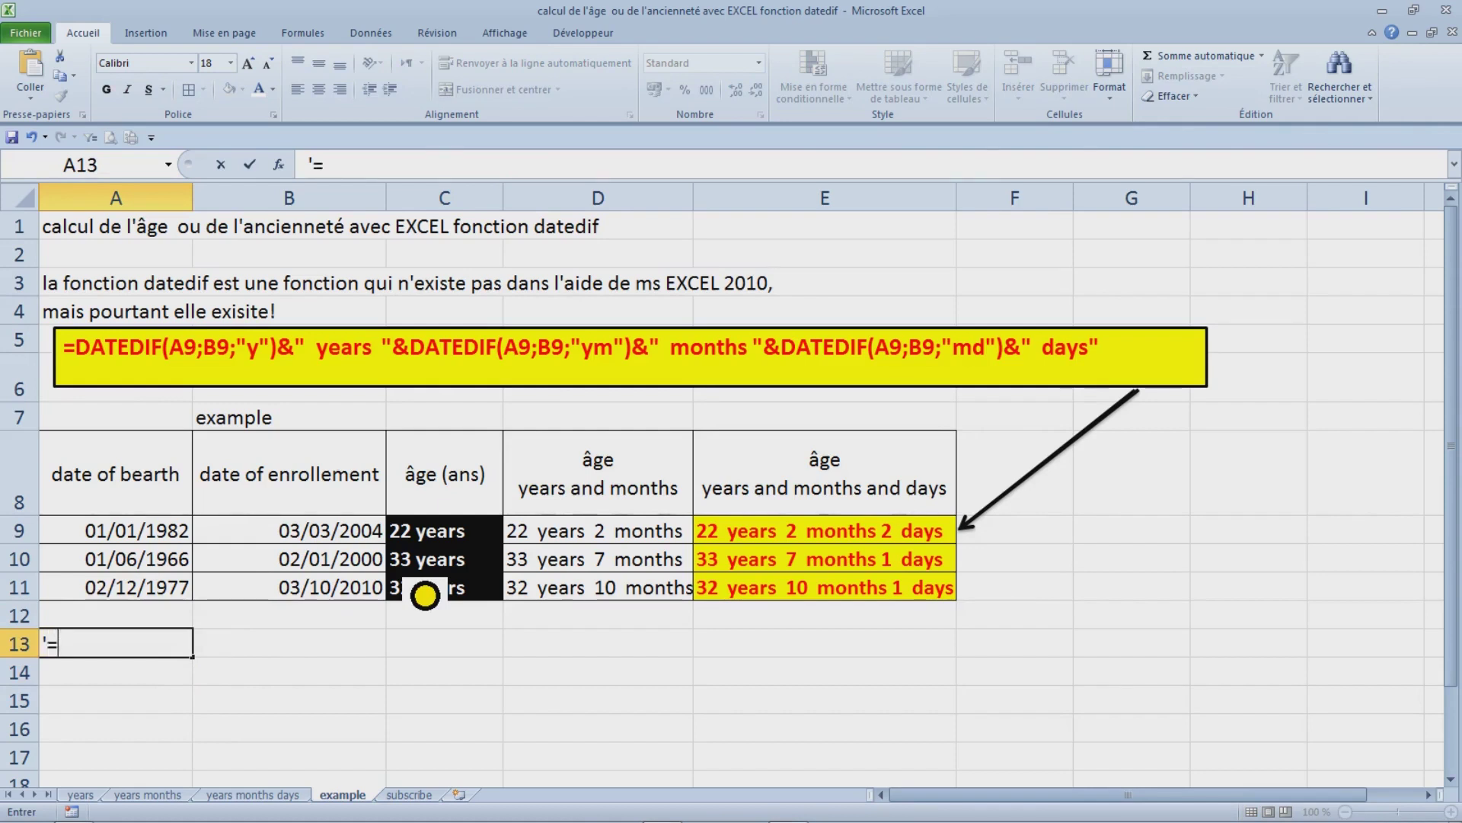
type("DATEDIF(A11;B11;\"y\")&\"  years  \"&DATEDIF(A11;B11;\"ym\")&\"  months \"&DATEDIF(A11;B11;\"md\")&\"  days\"")
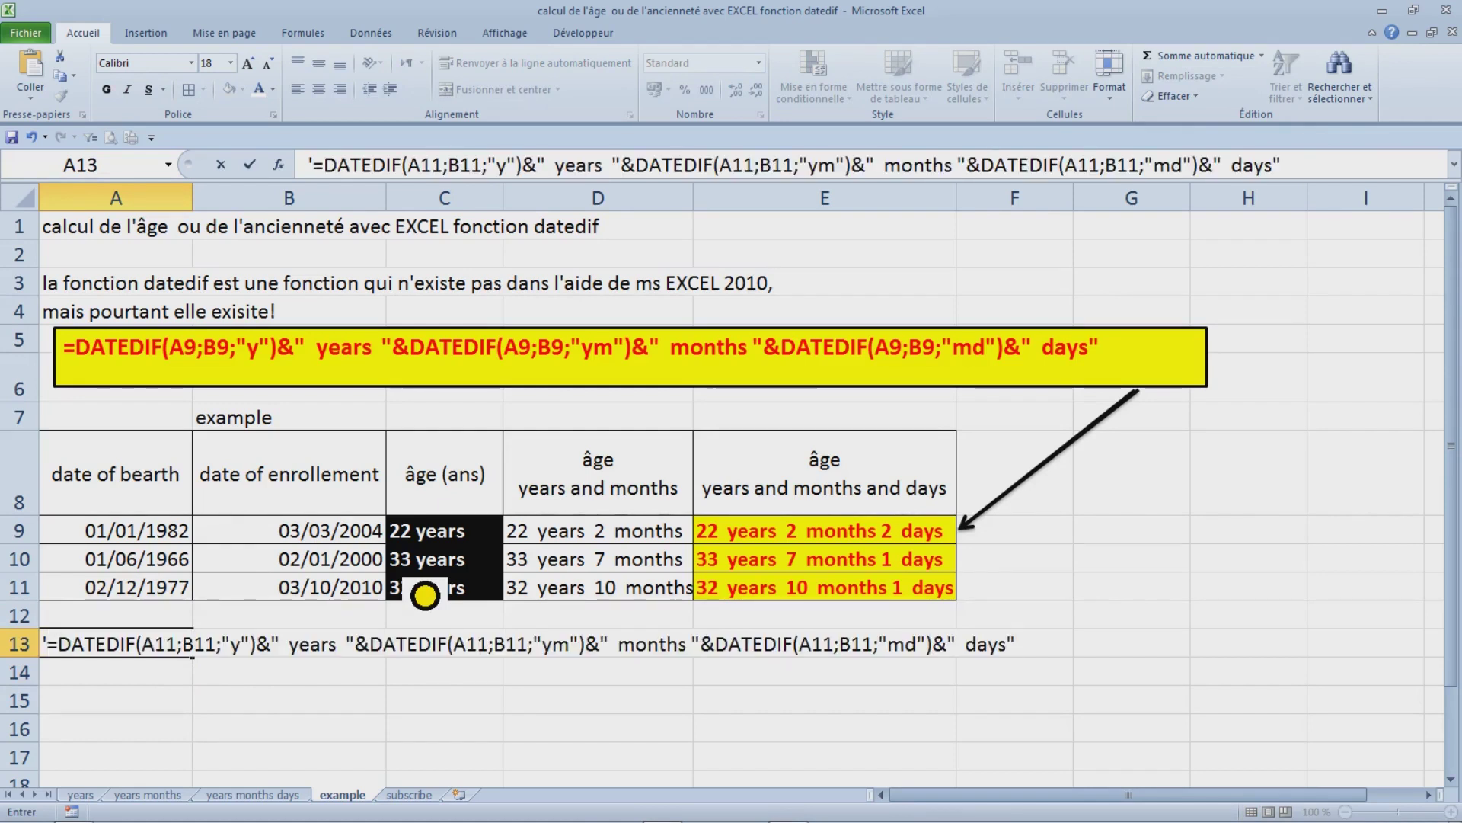
key("Return")
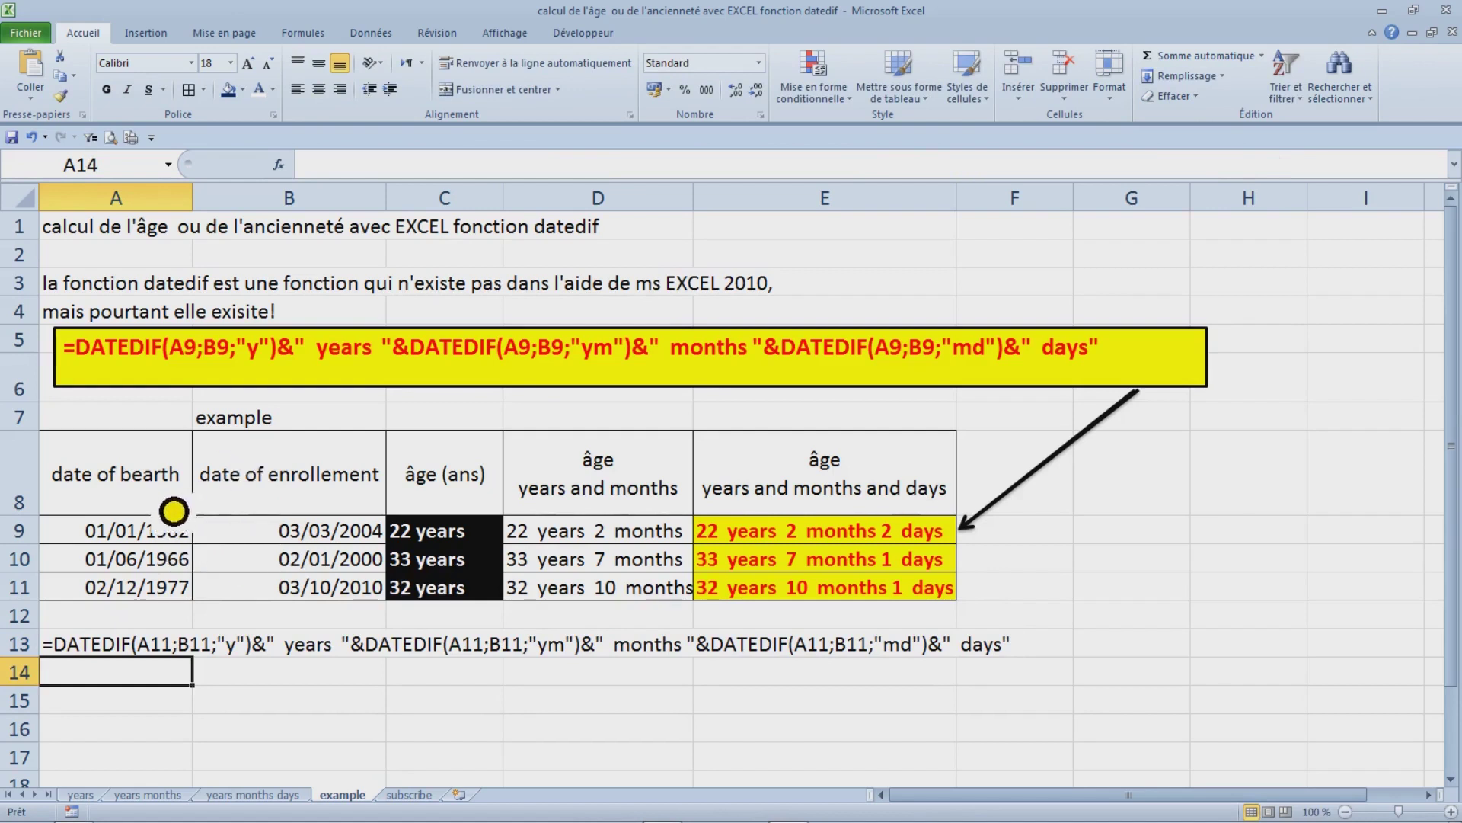
- Make the formula text in A13 bold
left_click(726, 502)
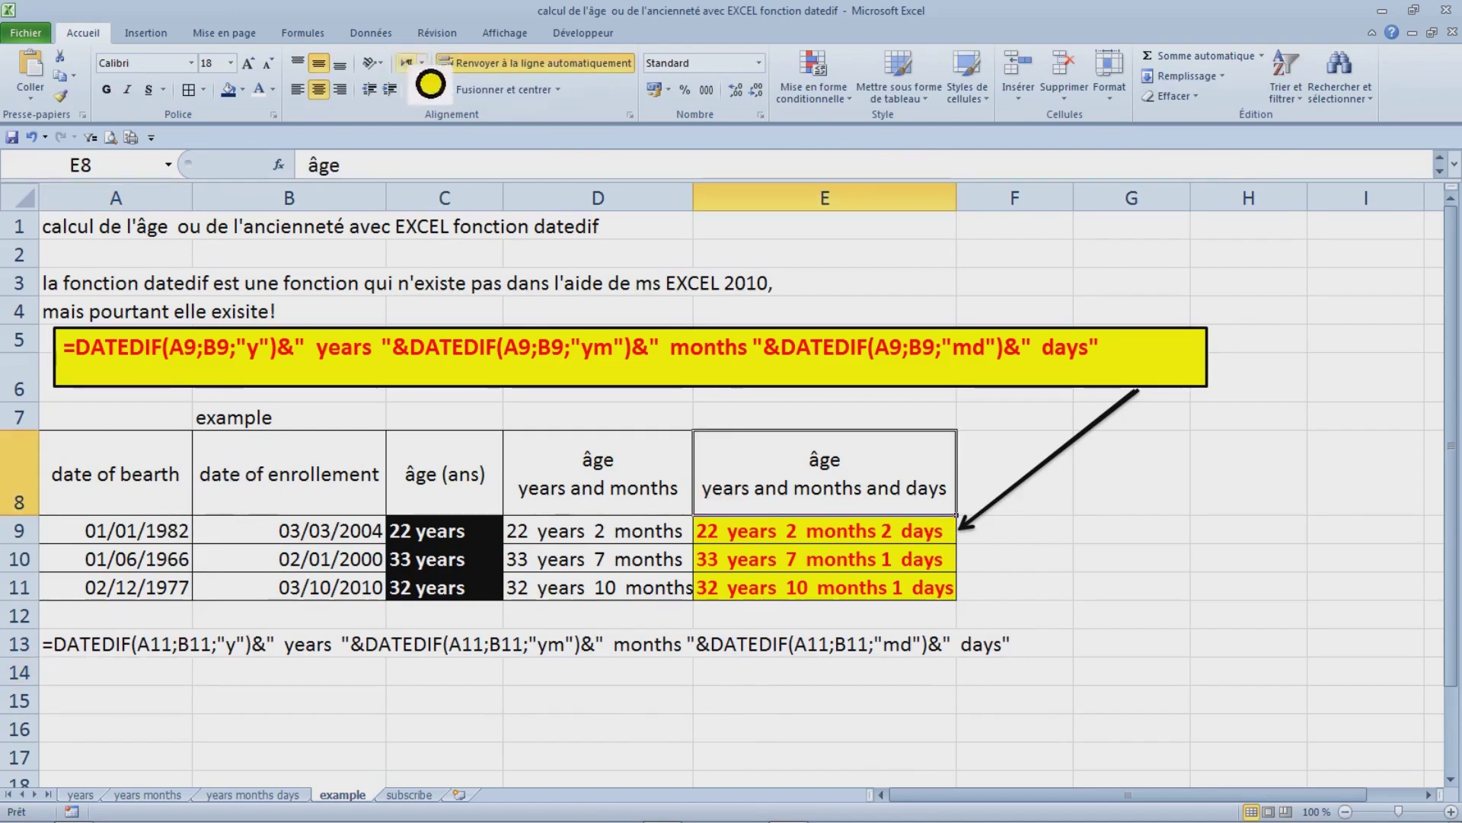
left_click(952, 287)
left_click(1059, 588)
left_click(886, 662)
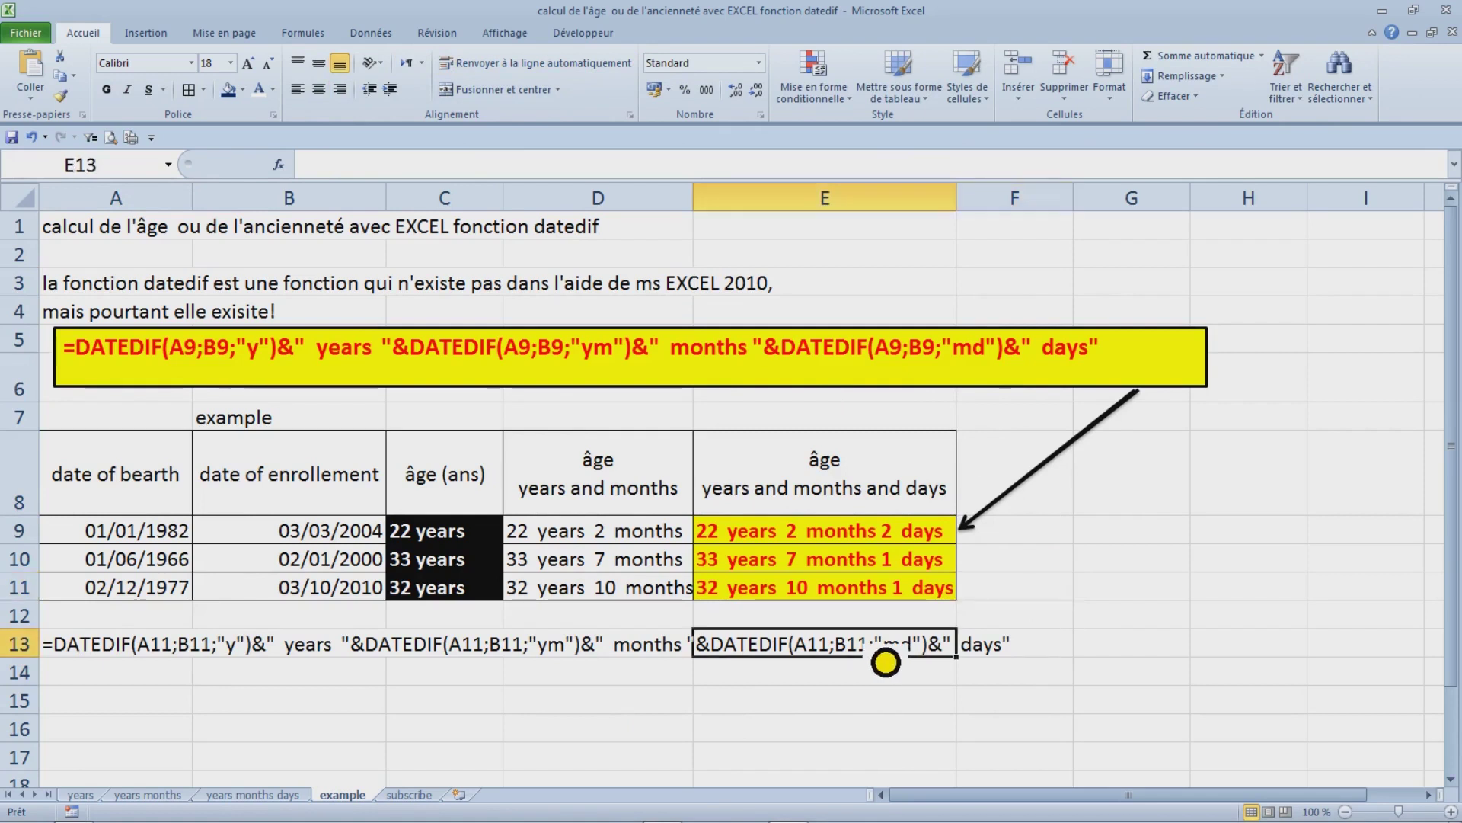
left_click(161, 659)
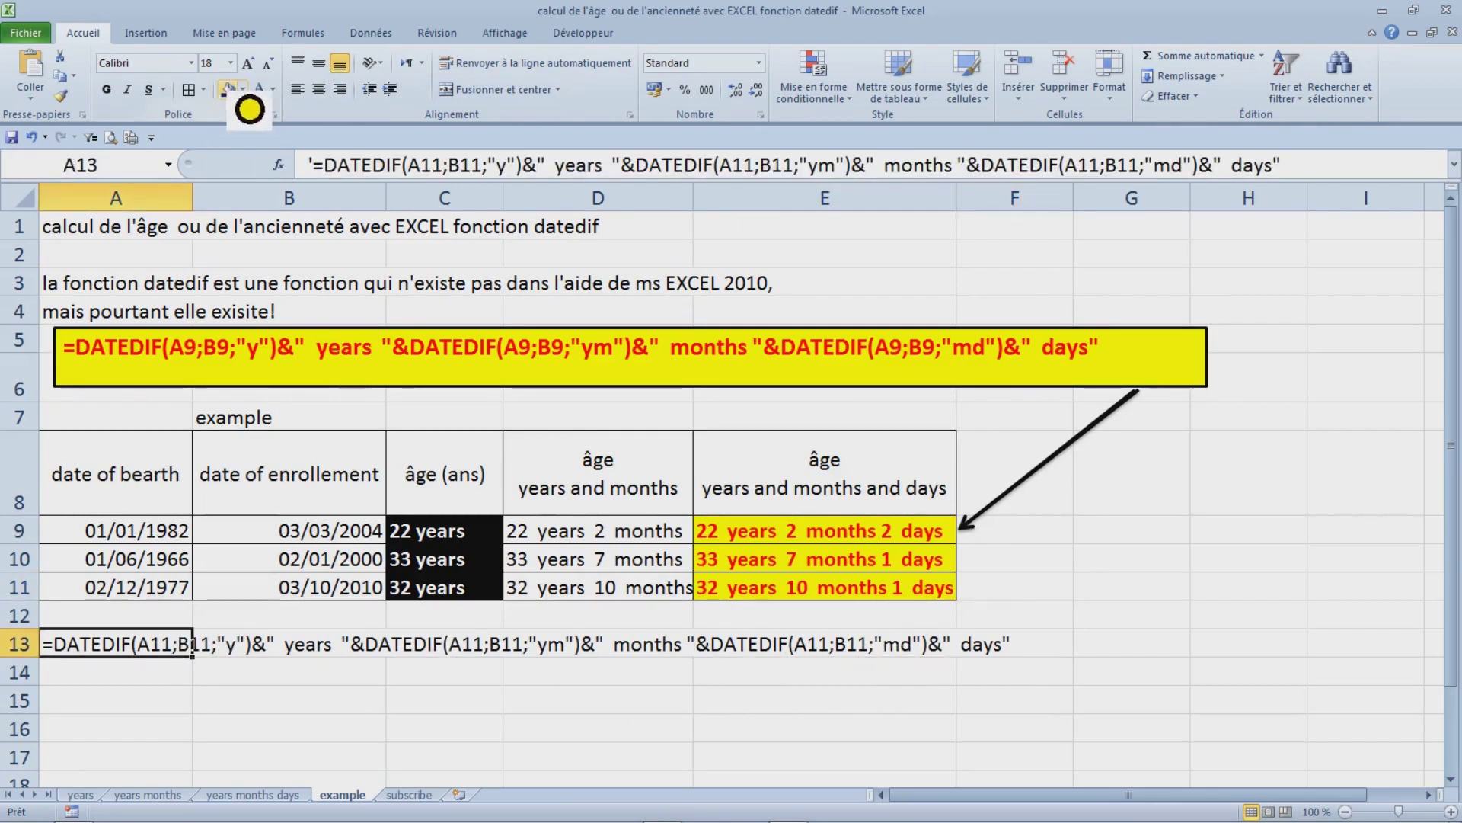
left_click(107, 90)
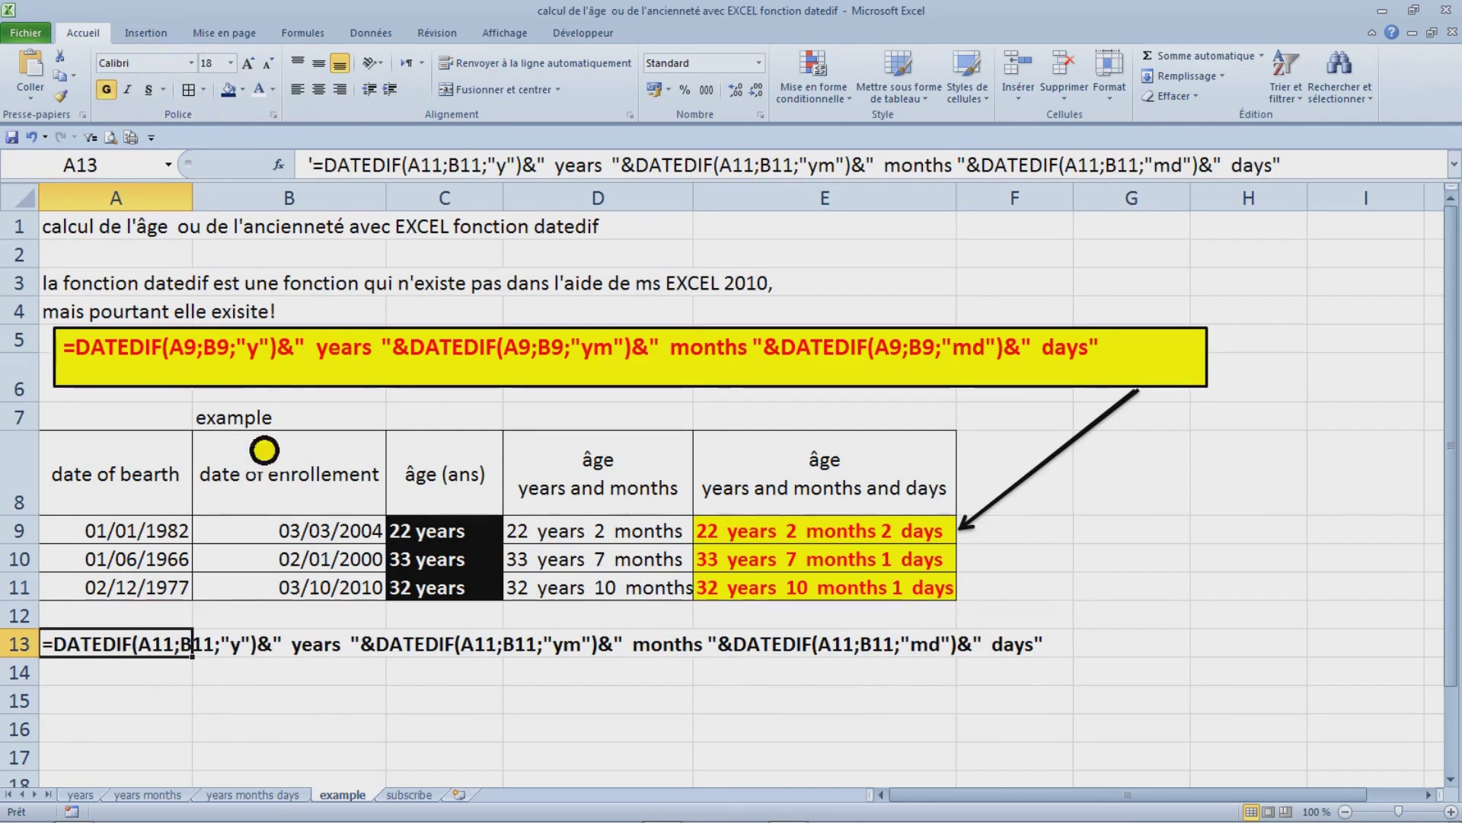
left_click(492, 706)
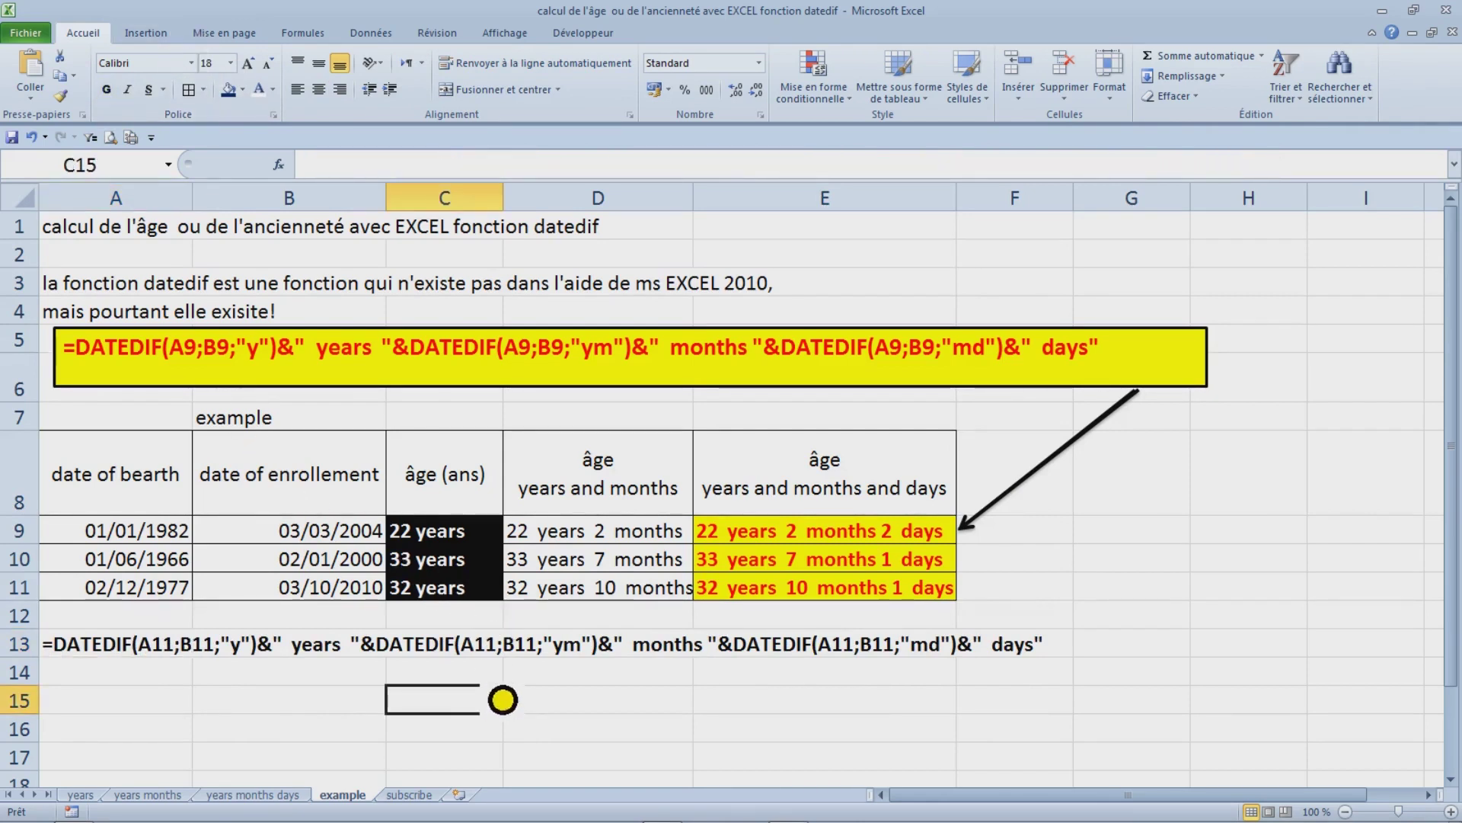